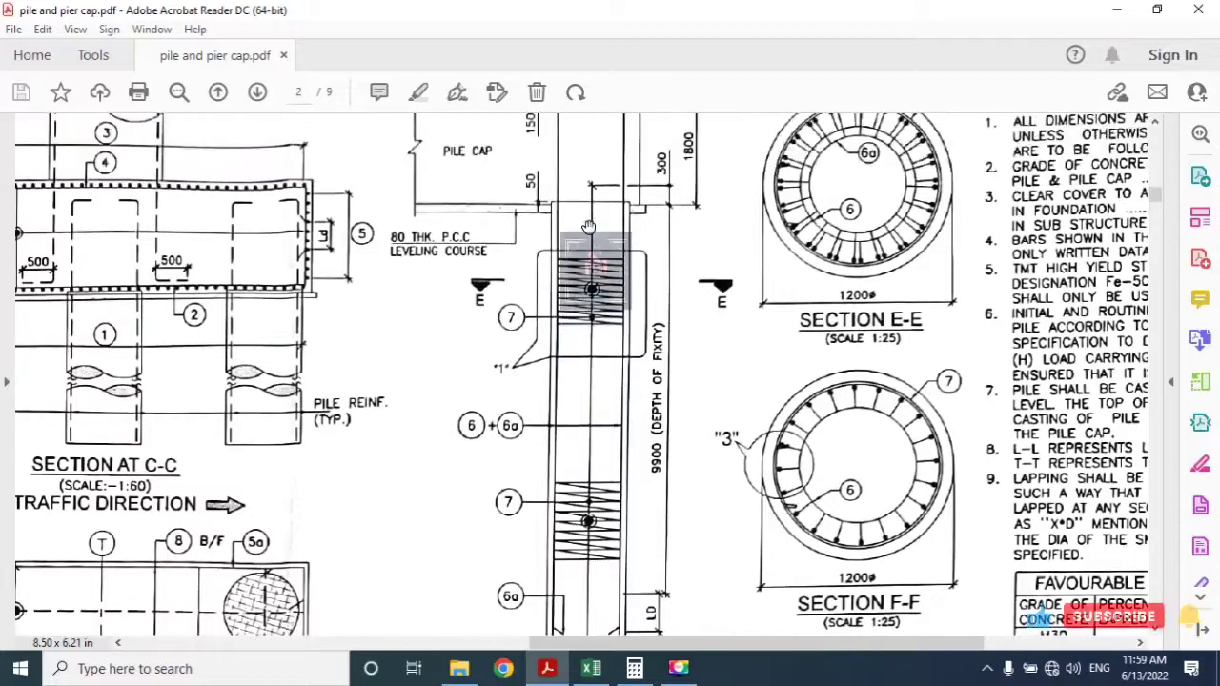
# Examine the pile shaft reinforcement details, the level details table and the reinforcement schedule on drawing page 2
pyautogui.scroll(-6, 622, 431)
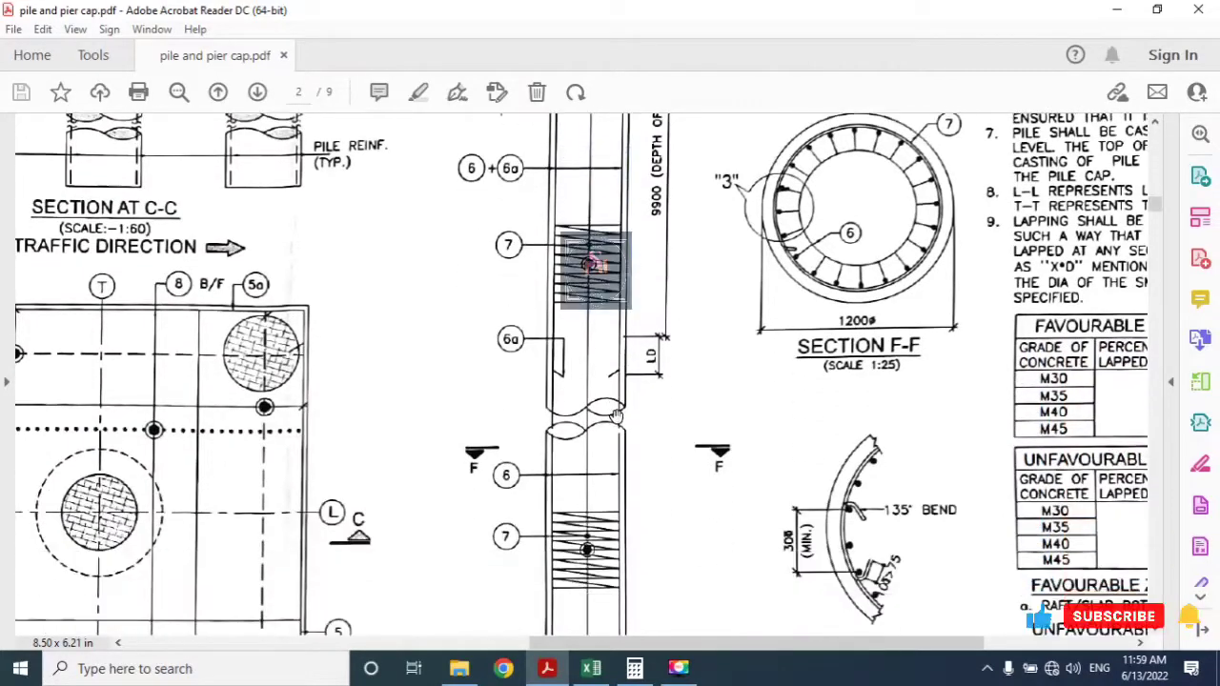
pyautogui.scroll(-2, 654, 403)
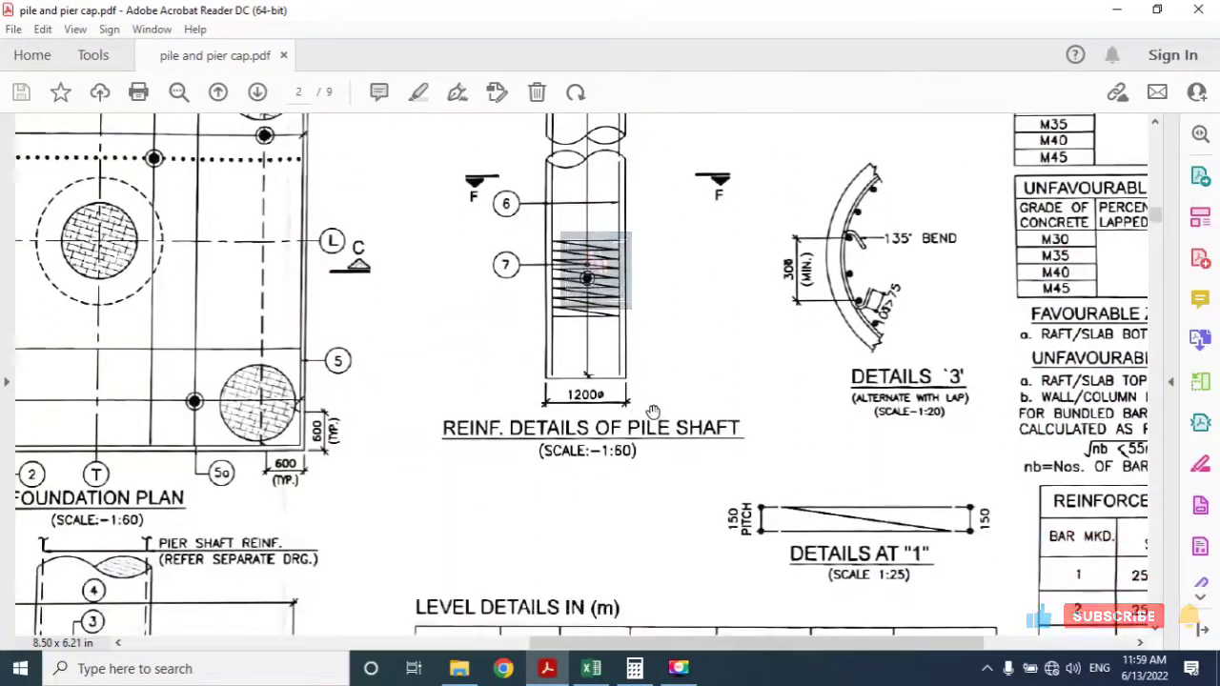
pyautogui.moveTo(562, 645); pyautogui.dragTo(710, 646)
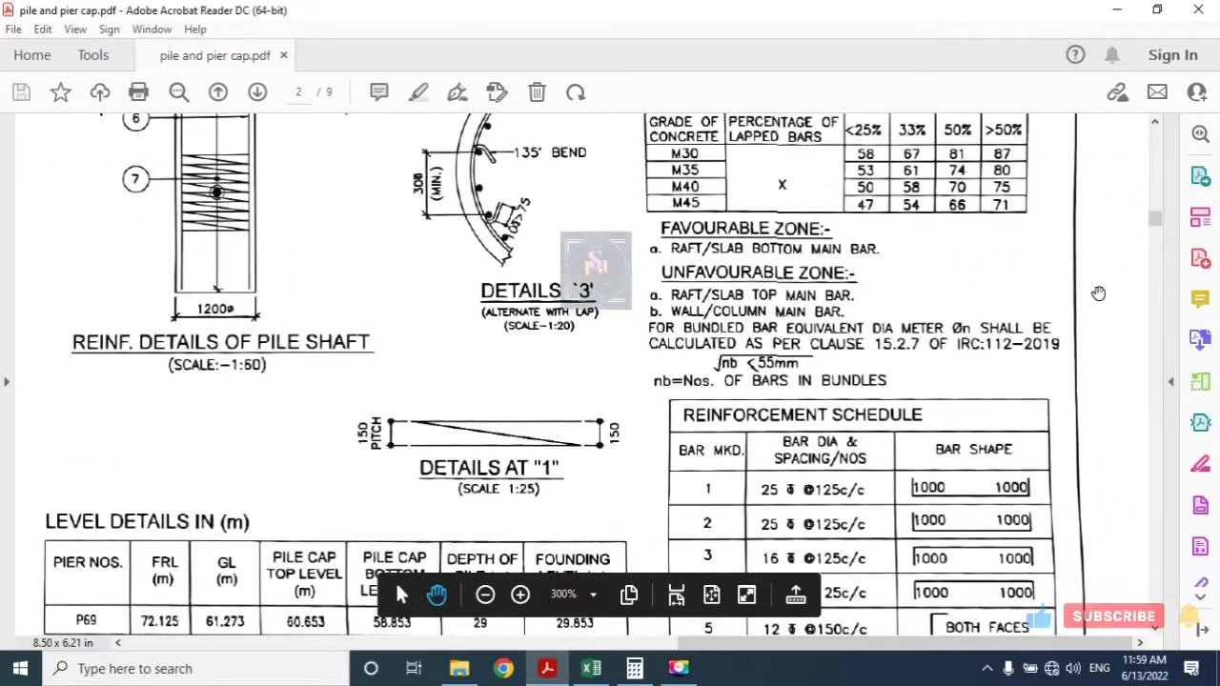
pyautogui.moveTo(1161, 226); pyautogui.dragTo(1160, 236)
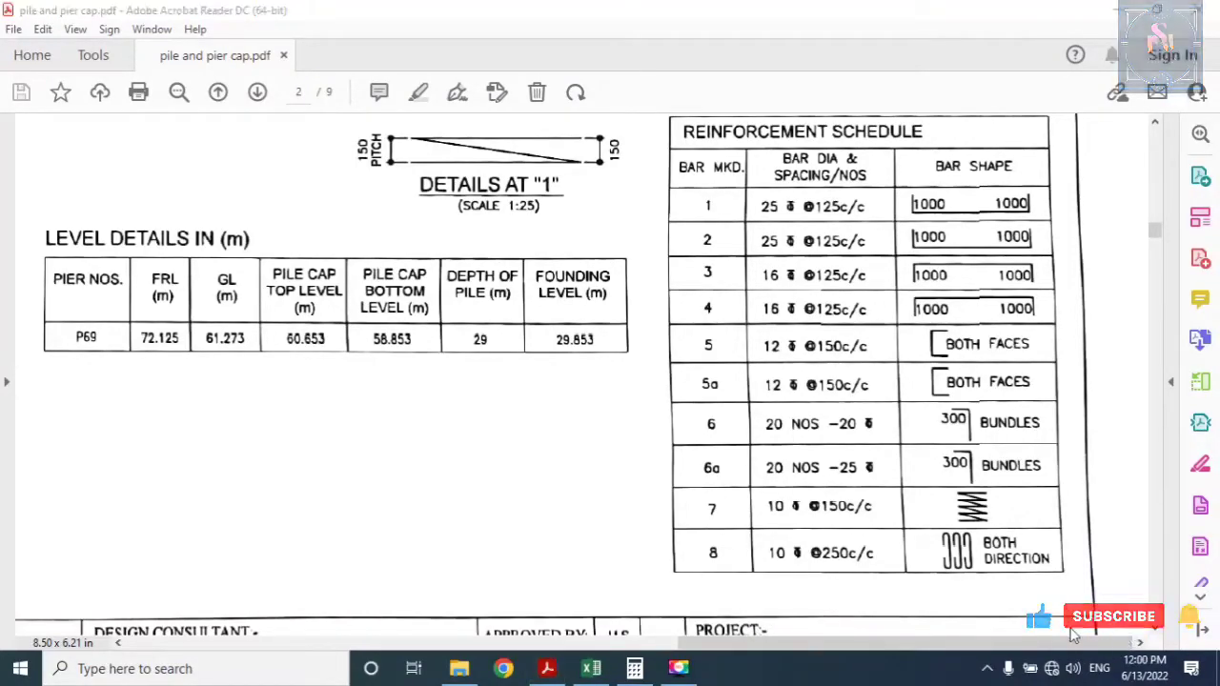
# Switch to the VIJAY workbook in Excel and review the bar bending schedule's header and bar rows
pyautogui.click(592, 670)
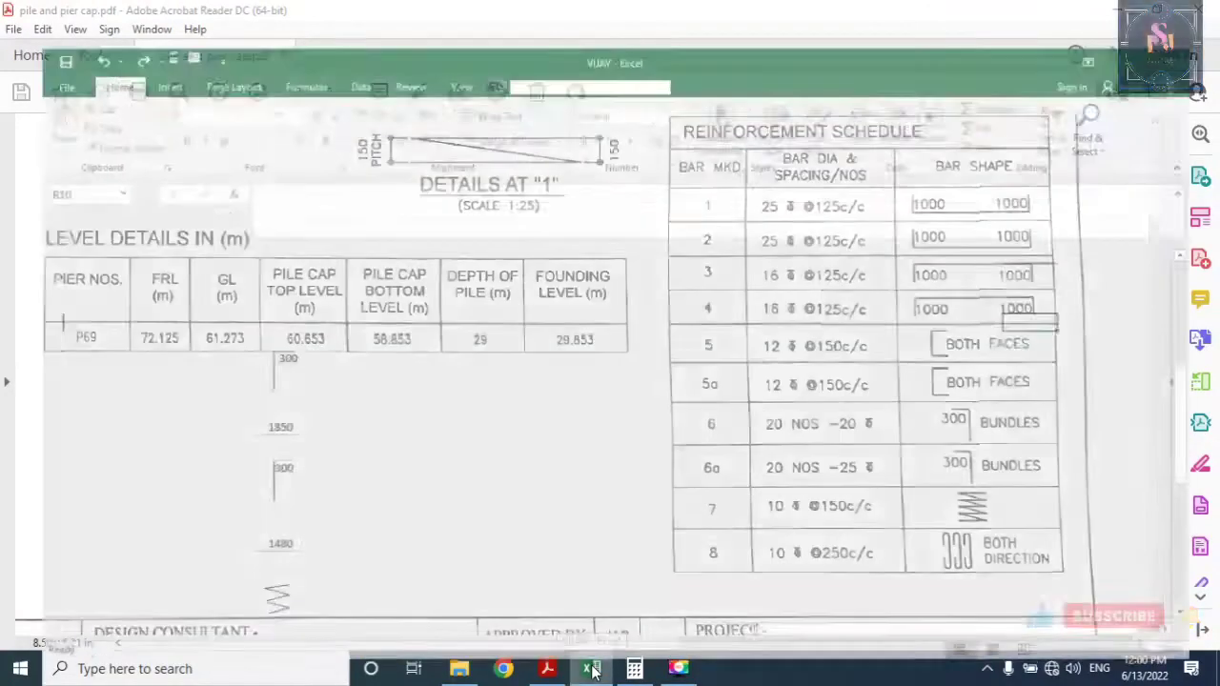
pyautogui.scroll(-9, 521, 406)
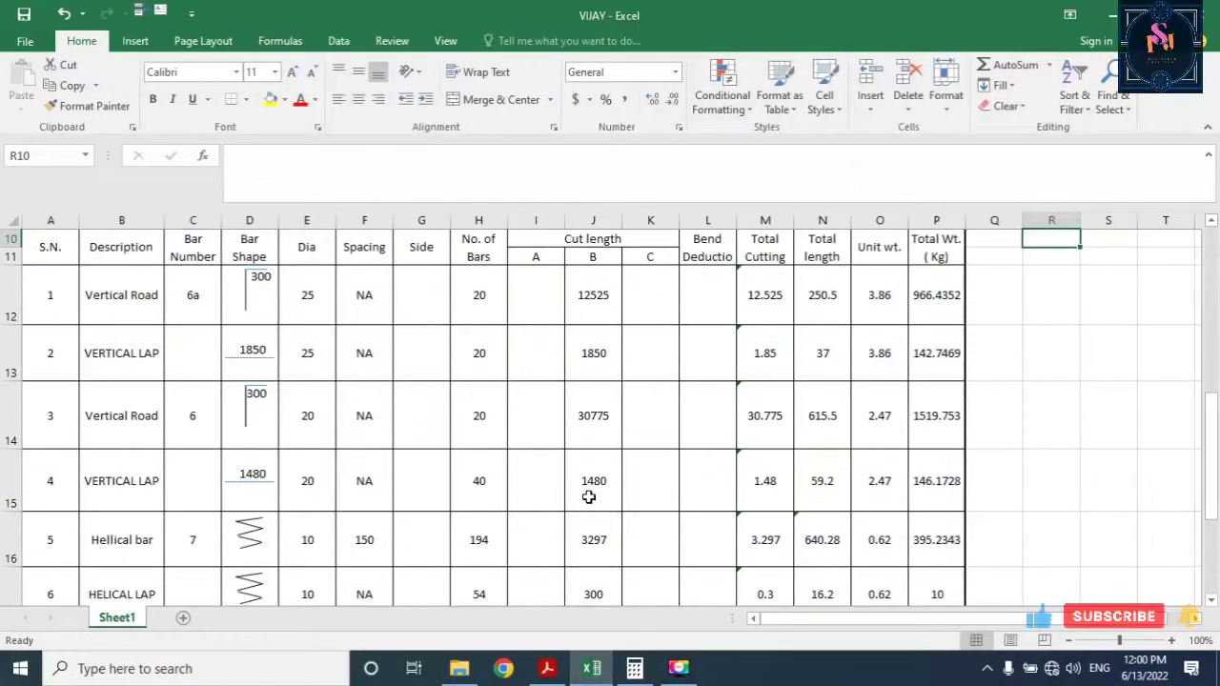
pyautogui.scroll(11, 667, 515)
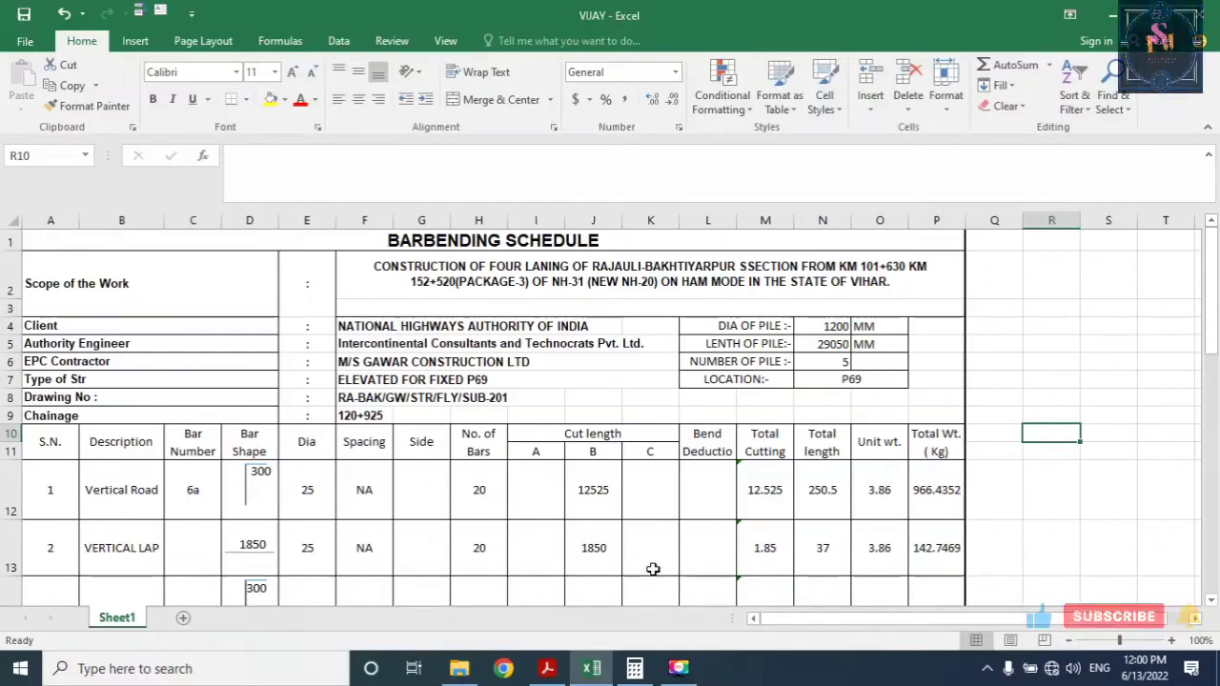
pyautogui.moveTo(1211, 291); pyautogui.dragTo(1139, 658)
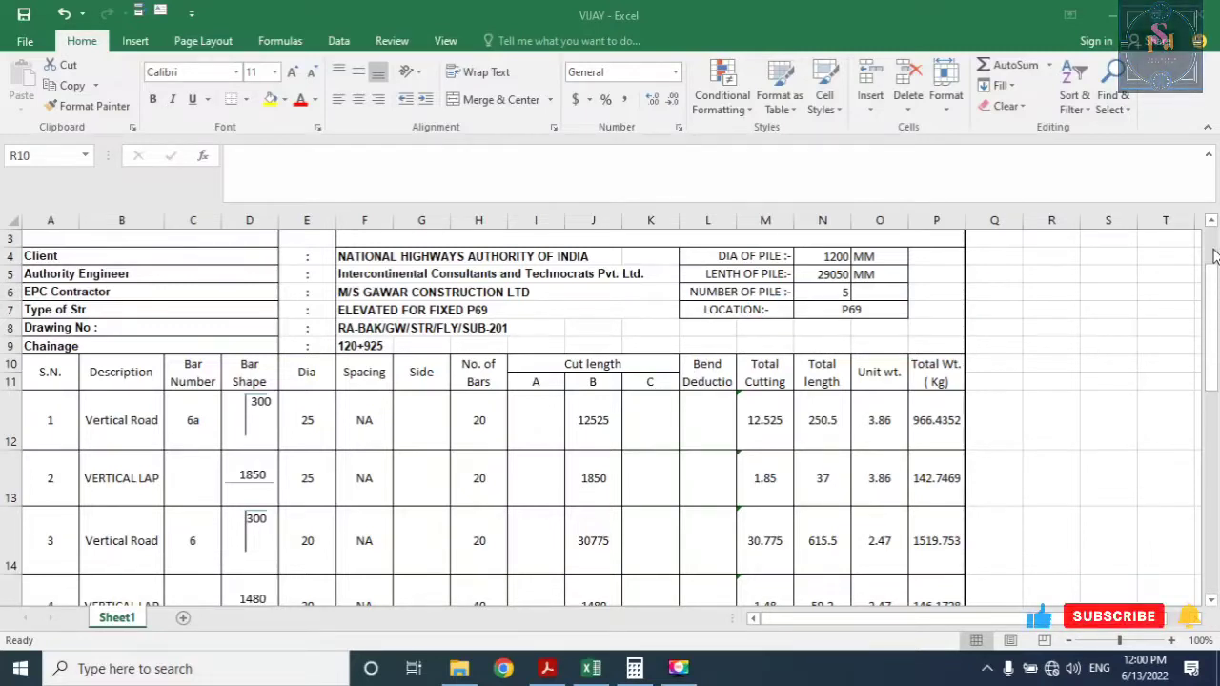
pyautogui.click(1214, 278)
pyautogui.moveTo(1215, 276); pyautogui.dragTo(1214, 263)
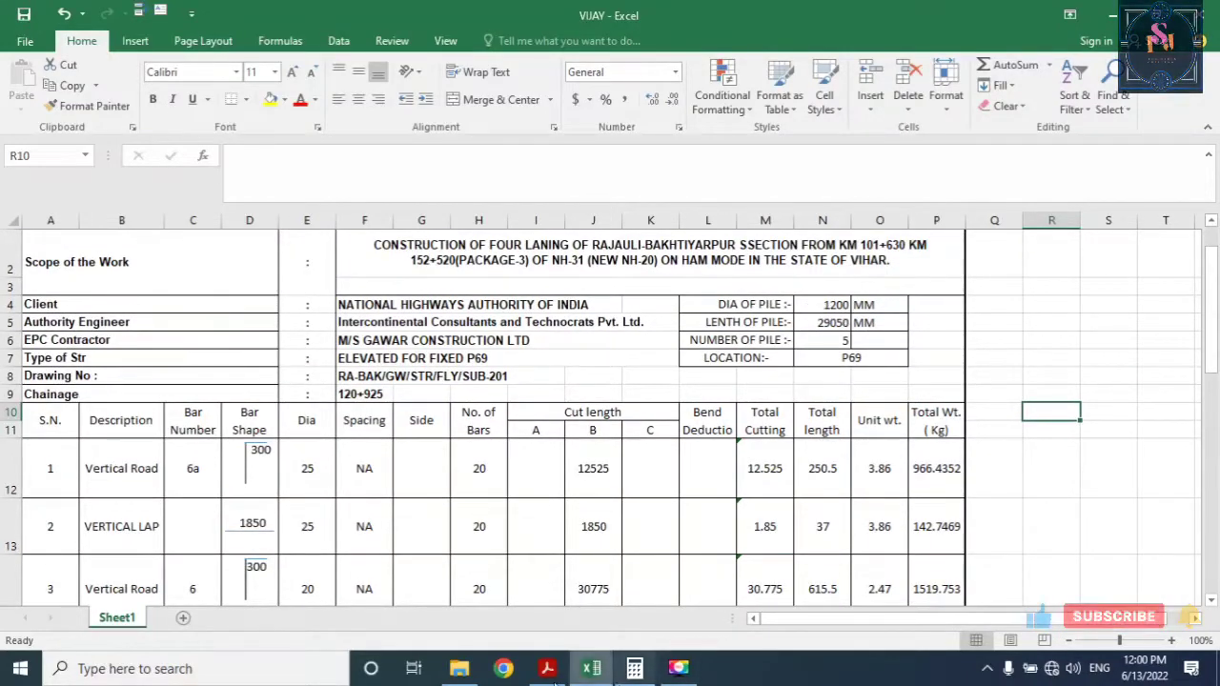
# Check pier P69's level details in the Acrobat Reader drawing against the pile data in the Excel schedule header
pyautogui.click(547, 668)
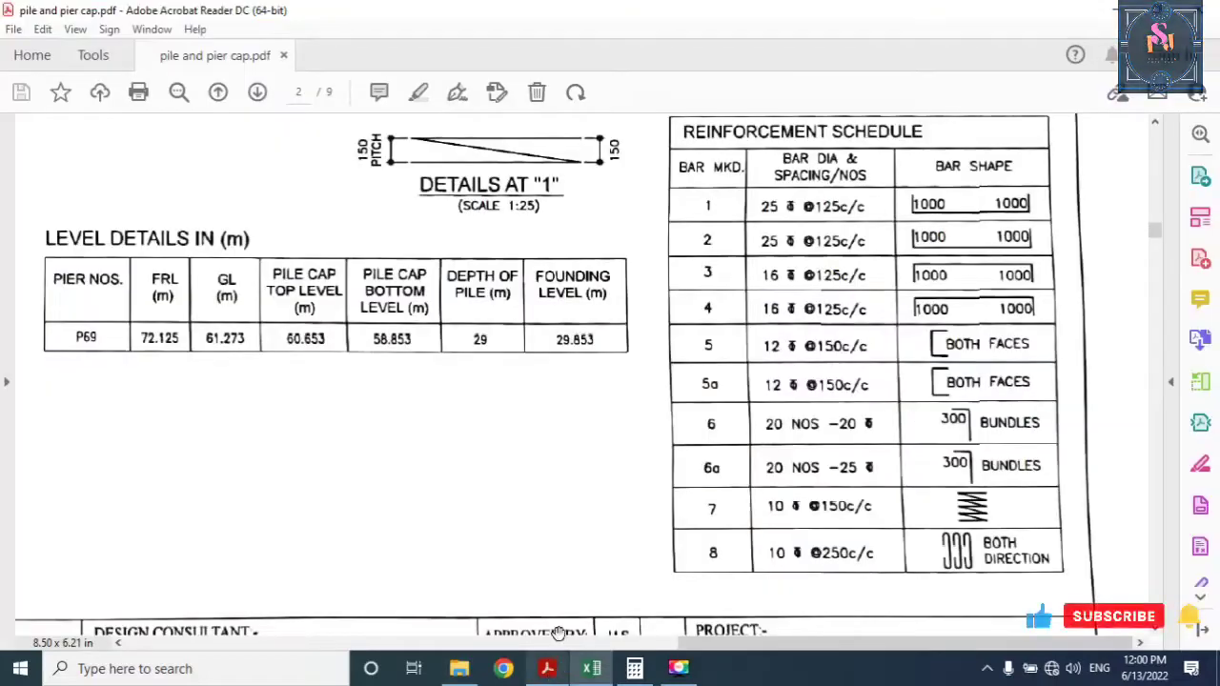
pyautogui.scroll(3, 670, 352)
pyautogui.scroll(3, 670, 353)
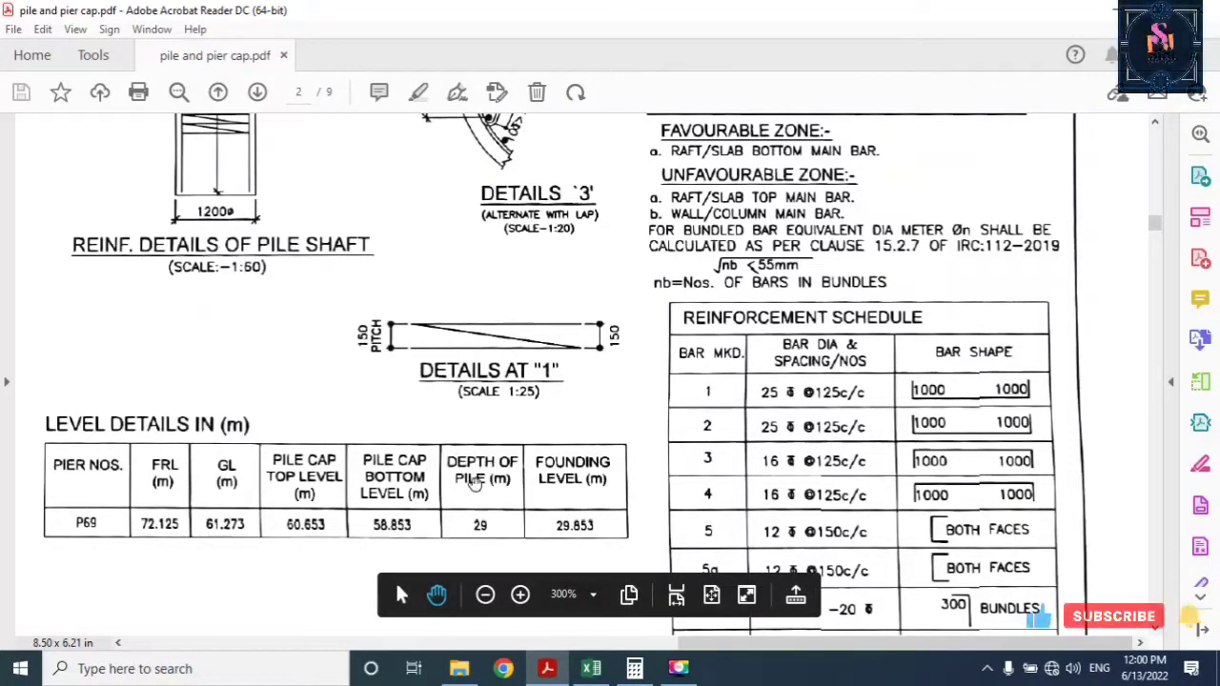
pyautogui.scroll(1, 481, 534)
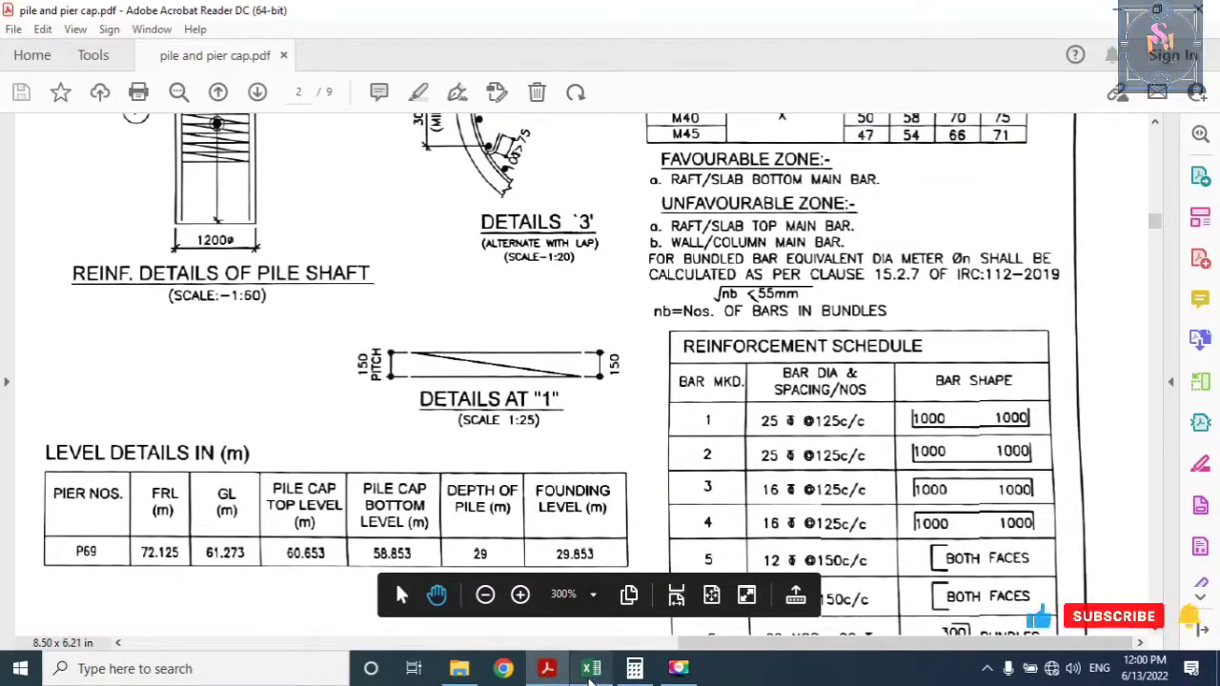
pyautogui.click(592, 669)
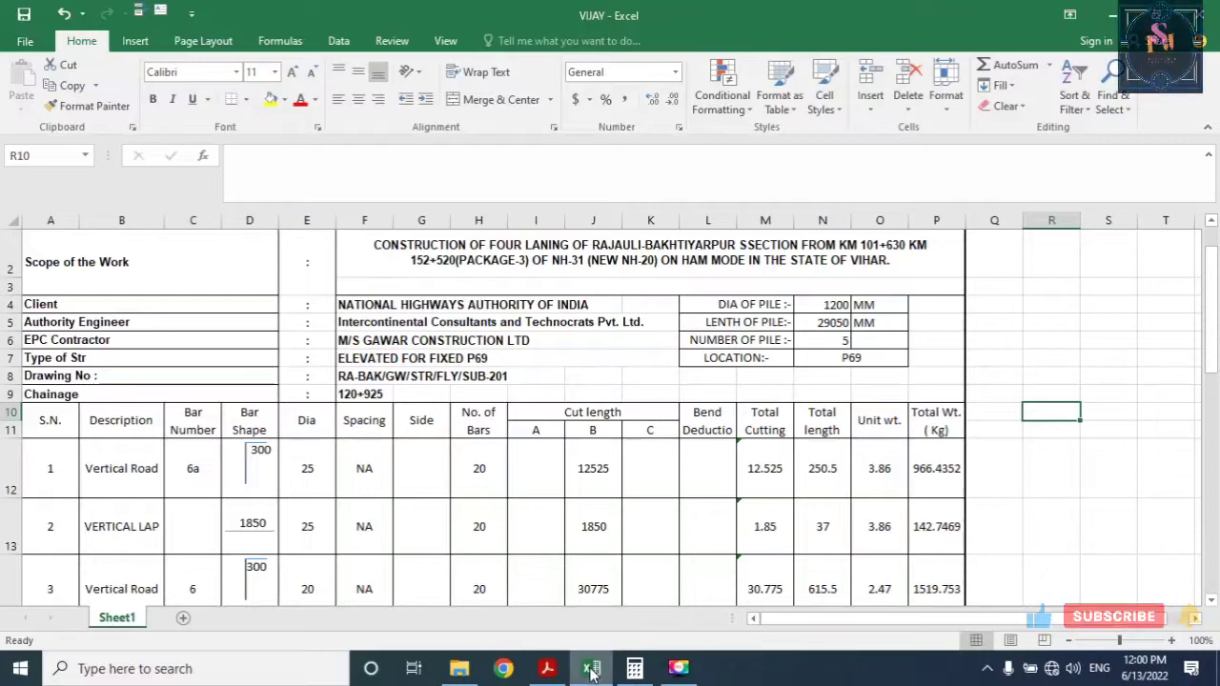
pyautogui.moveTo(592, 672)
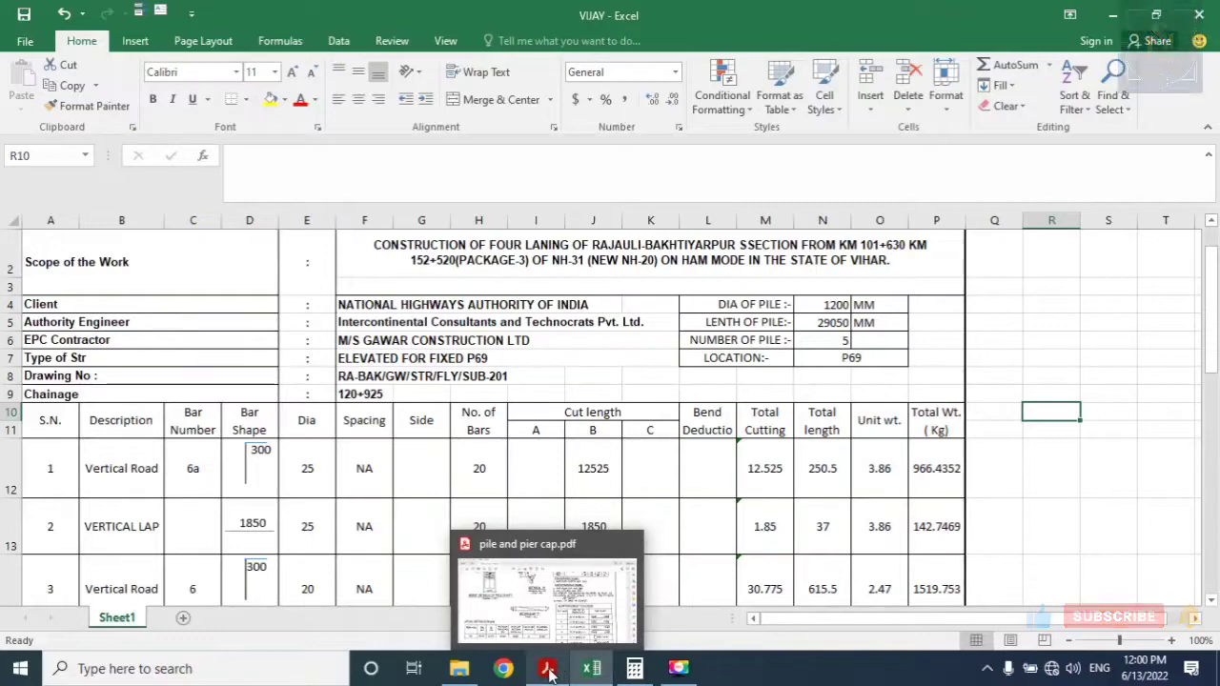
# Switch to the drawing in Acrobat Reader and examine the pile layout in the foundation plan
pyautogui.click(550, 672)
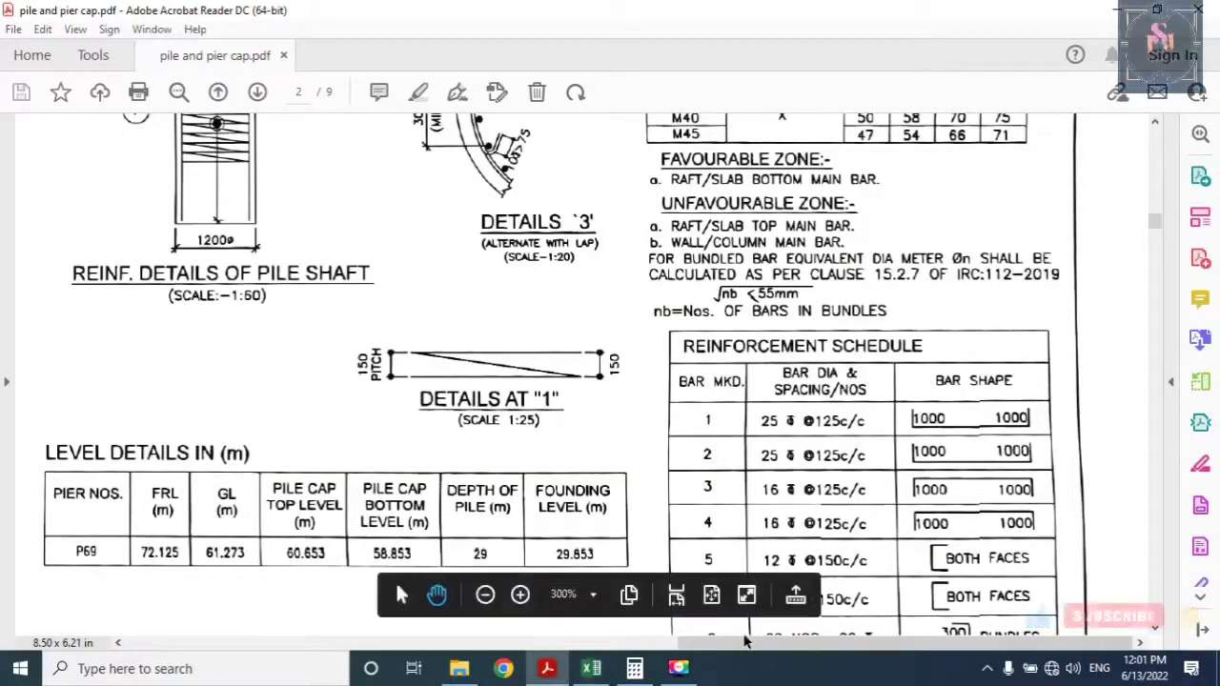
pyautogui.moveTo(746, 641); pyautogui.dragTo(489, 648)
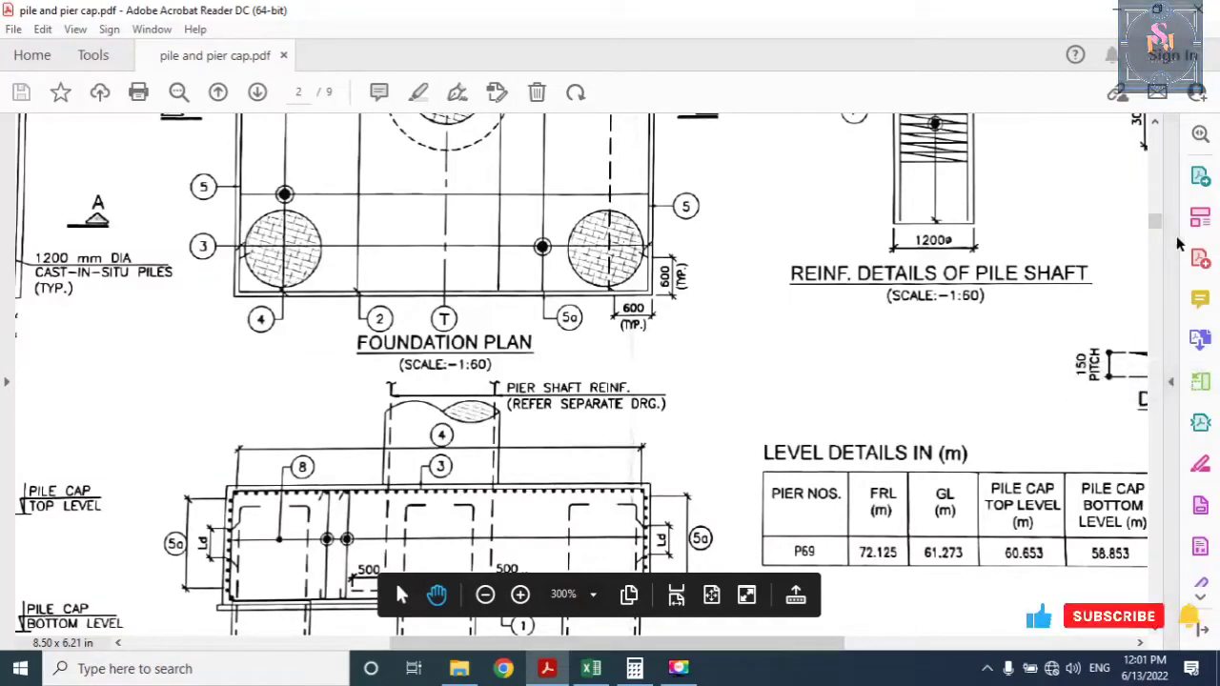
pyautogui.moveTo(1156, 221)
pyautogui.mouseDown()
pyautogui.moveTo(1157, 197)
pyautogui.moveTo(1158, 213)
pyautogui.mouseUp()
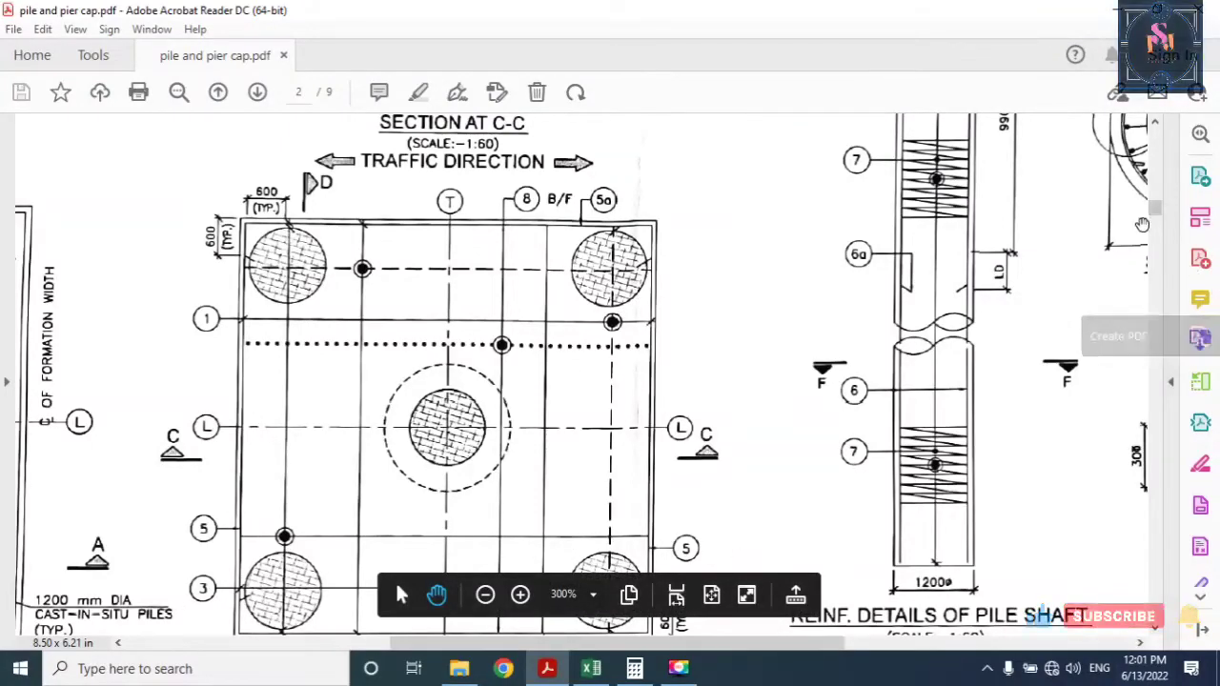
pyautogui.moveTo(1155, 213); pyautogui.dragTo(1153, 232)
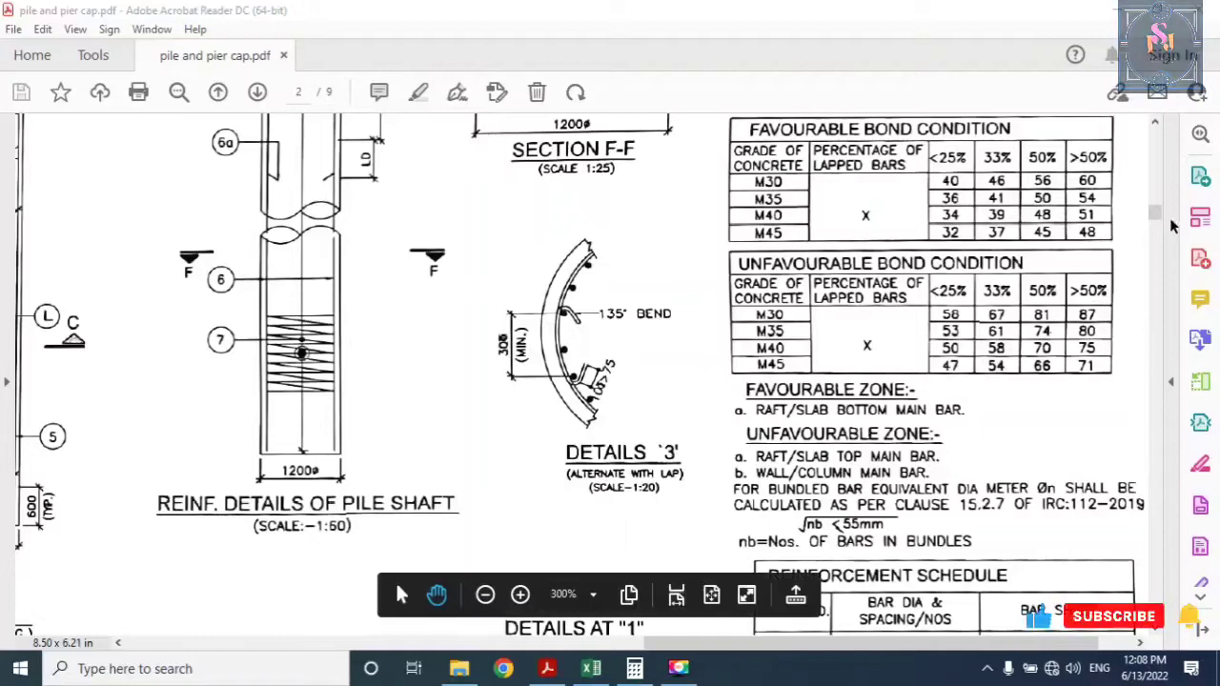
# Read the lapping notes, the bond condition tables and the reinforcement schedule for the pile
pyautogui.moveTo(1155, 213); pyautogui.dragTo(1155, 204)
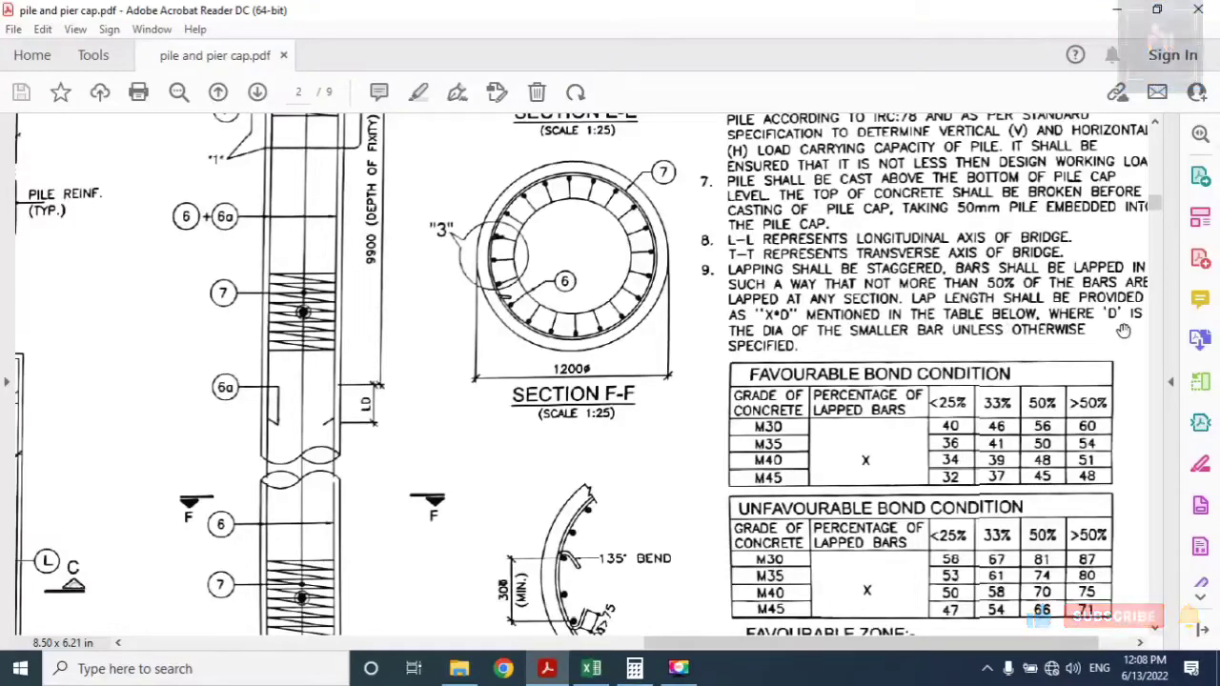
pyautogui.moveTo(1155, 209); pyautogui.dragTo(1155, 241)
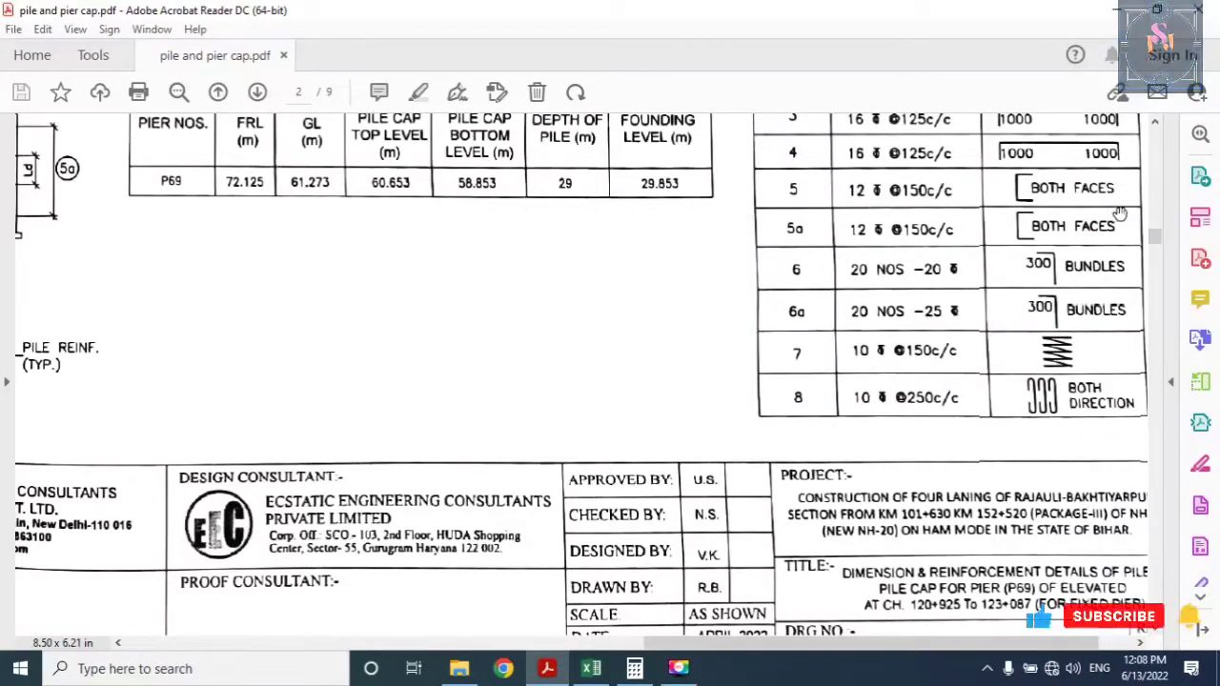
pyautogui.moveTo(1157, 243); pyautogui.dragTo(1155, 194)
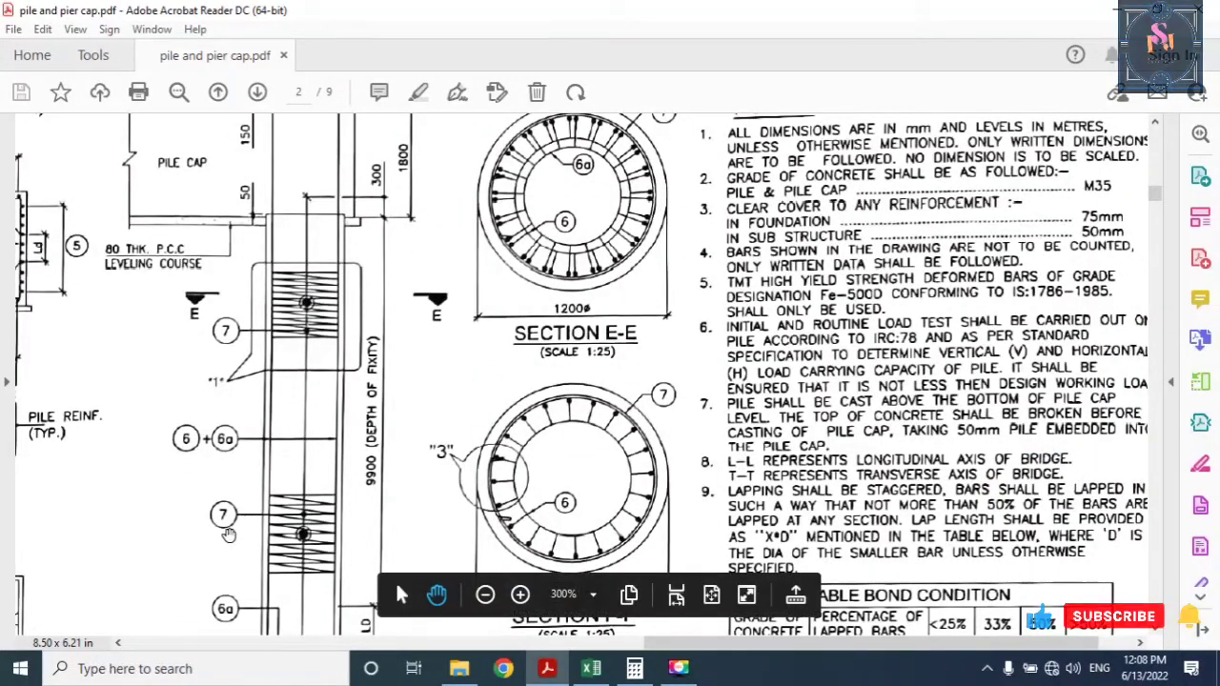
# Trace bars 6, 6a and 7 along the pile shaft elevation, including the depth of fixity and LD zone
pyautogui.scroll(-3, 230, 534)
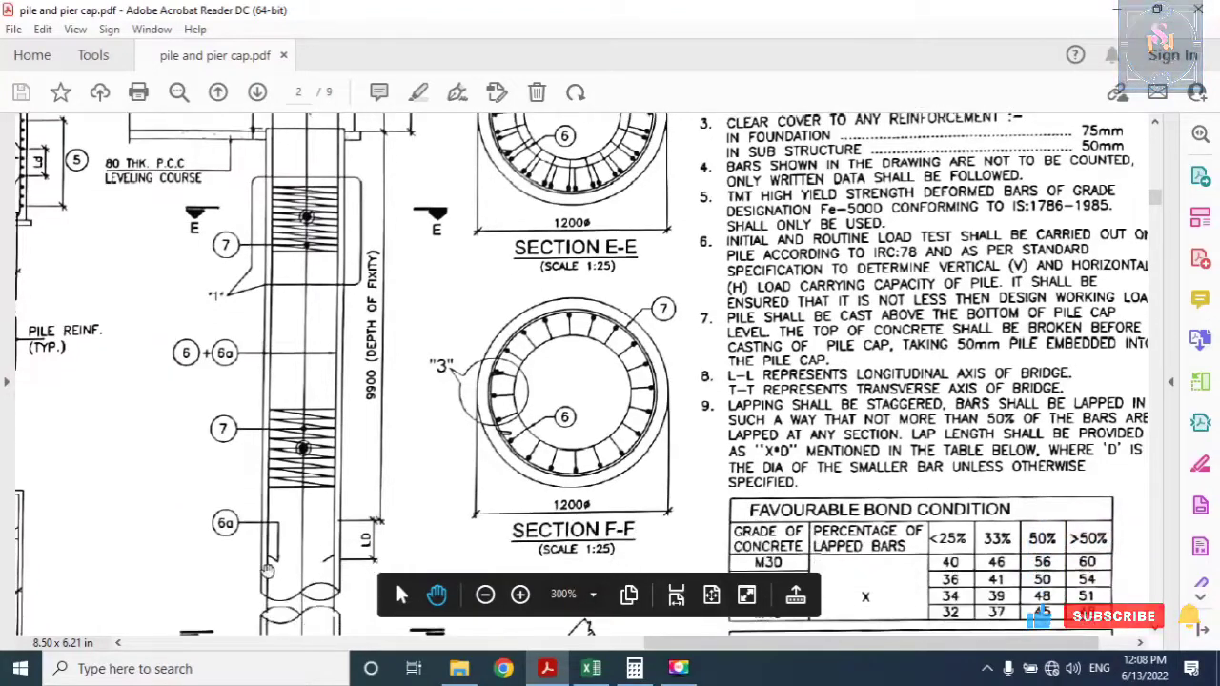
pyautogui.scroll(-4, 270, 567)
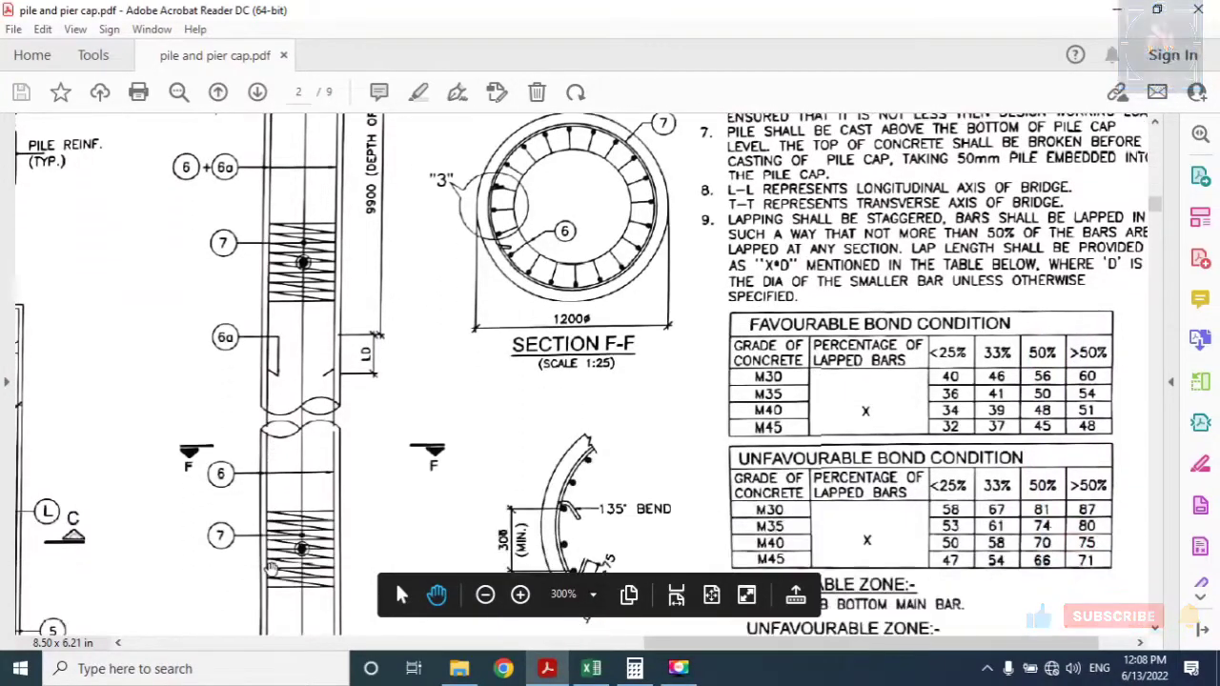
pyautogui.scroll(-1, 271, 566)
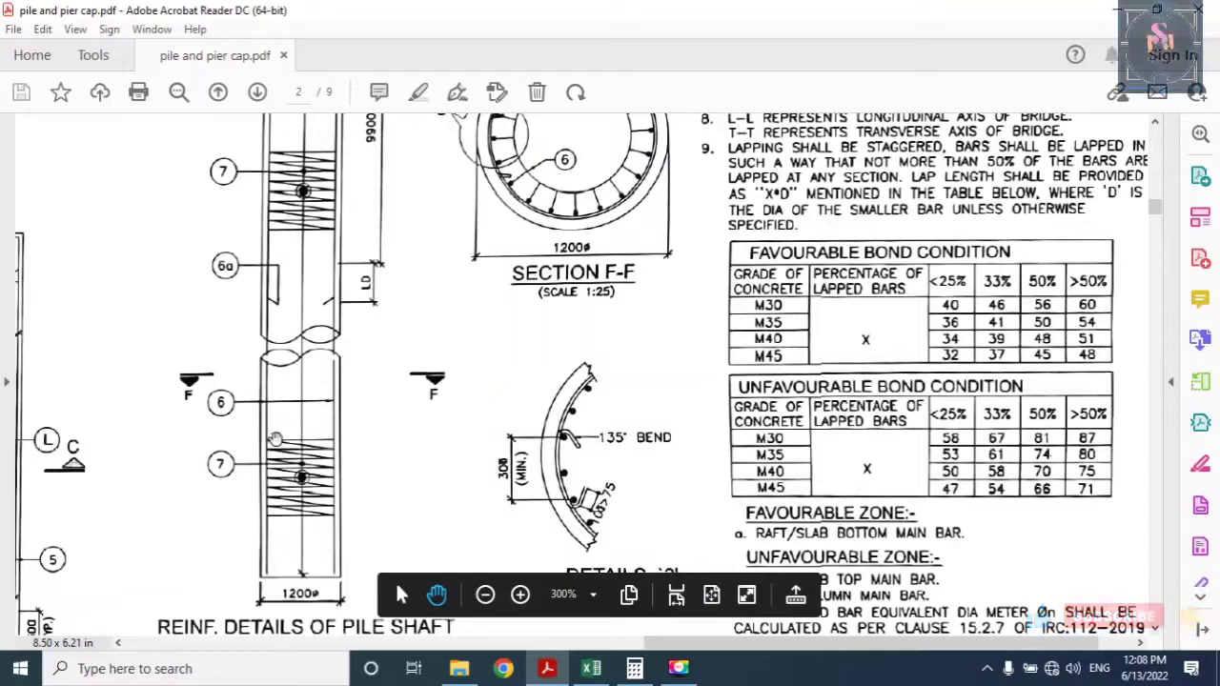
pyautogui.scroll(1, 275, 439)
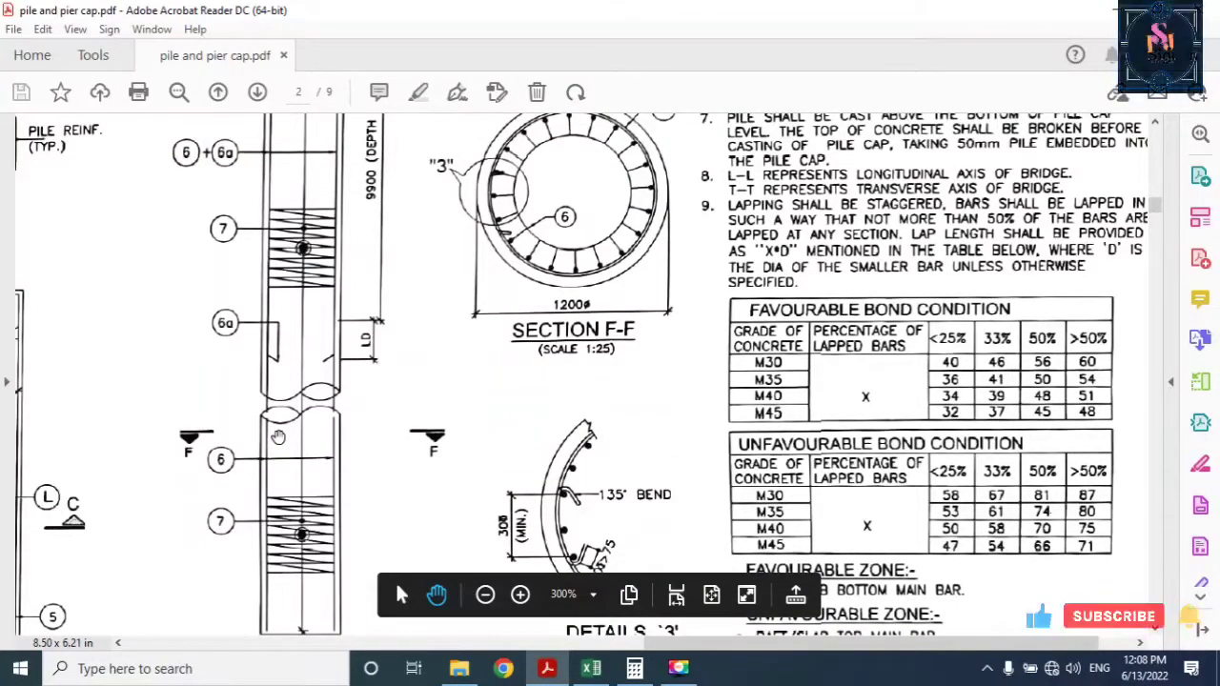
pyautogui.scroll(4, 277, 437)
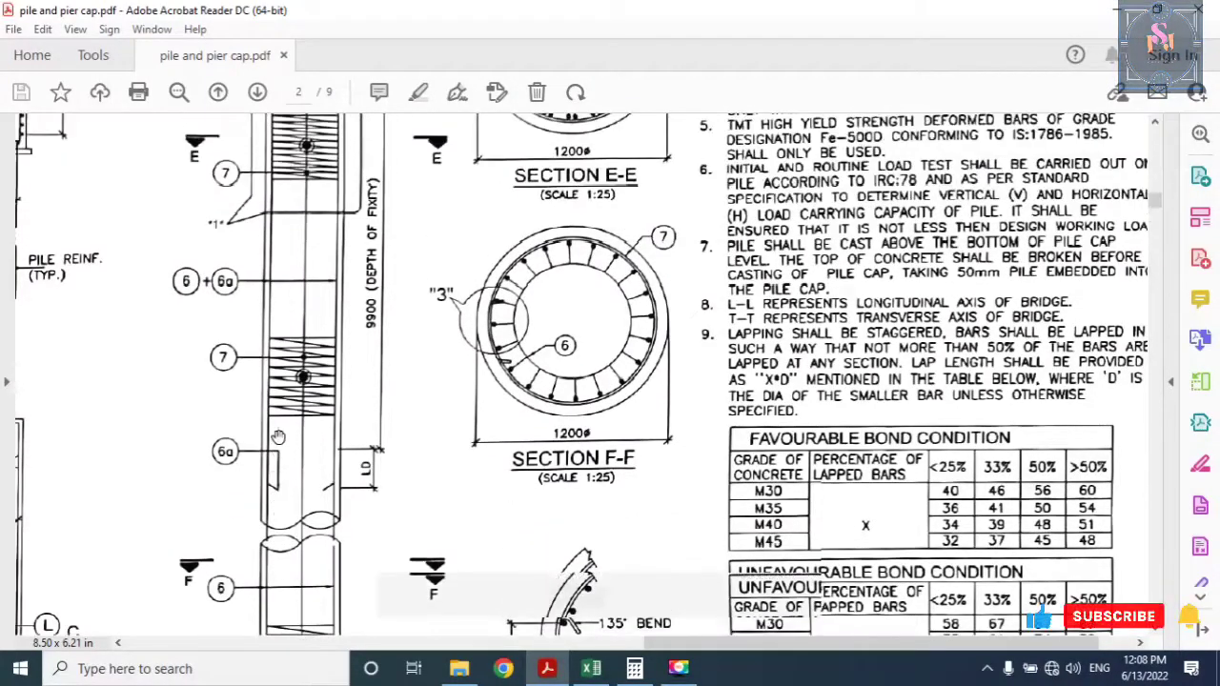
pyautogui.scroll(2, 277, 436)
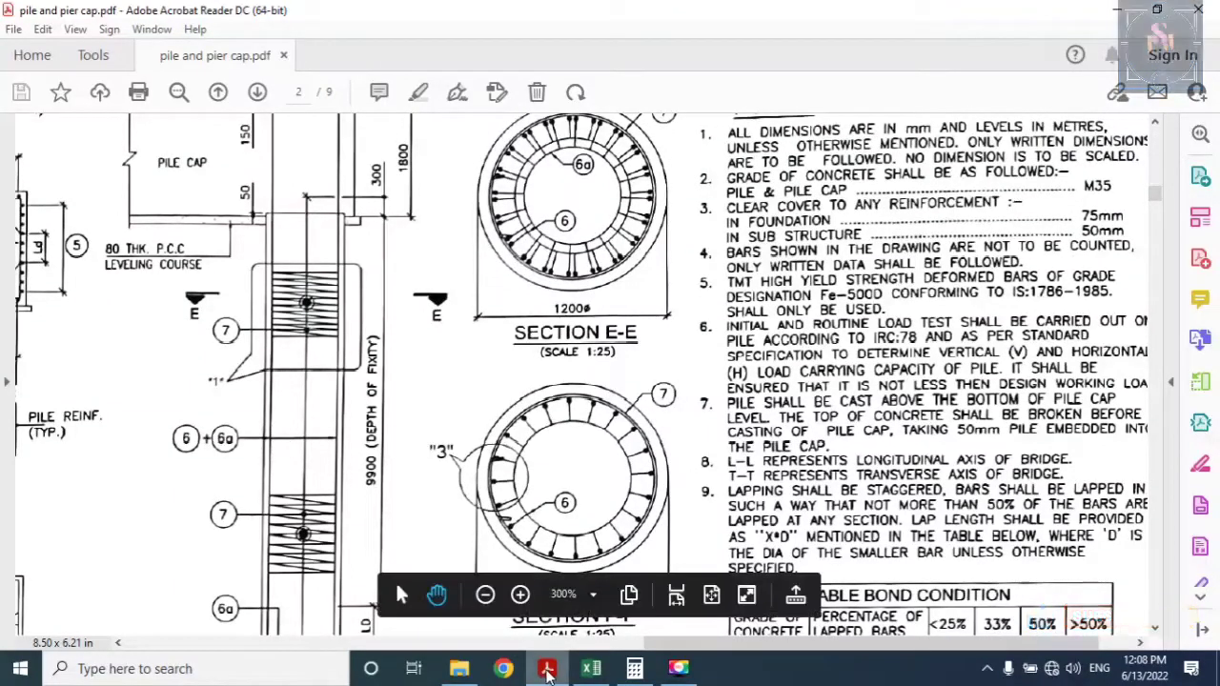
# Check the project data in the Excel schedule header, and find the matching title block on page 2 of the Acrobat Reader drawing
pyautogui.click(592, 672)
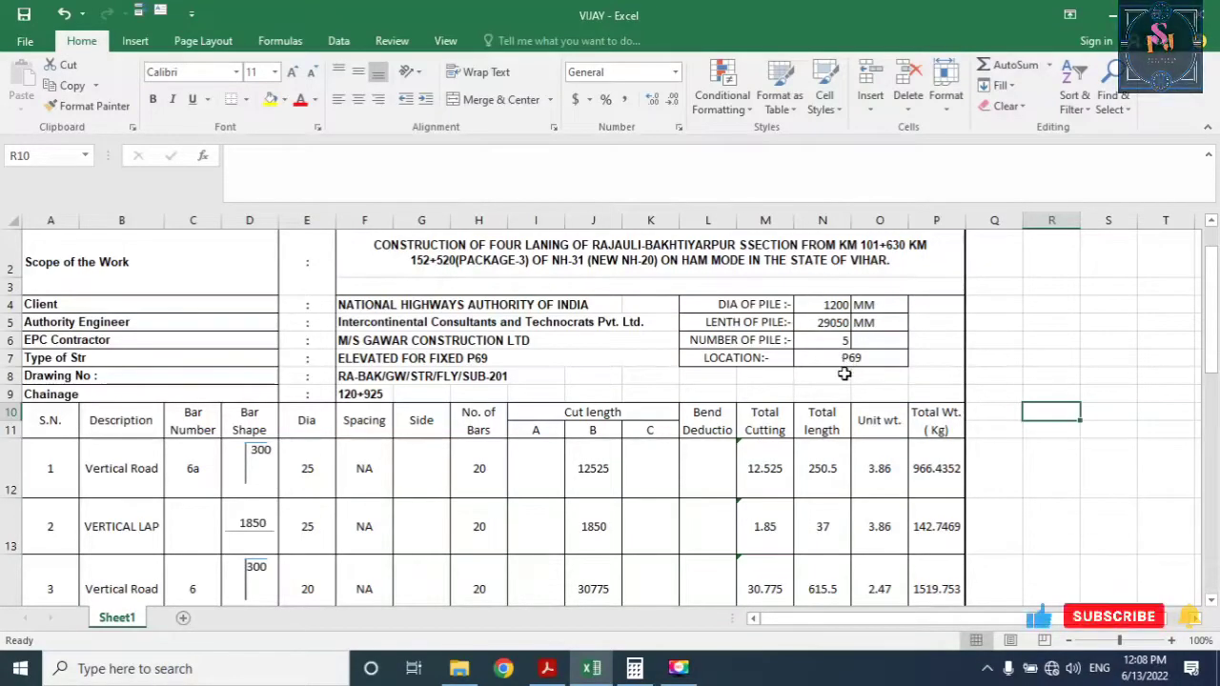
pyautogui.click(547, 668)
pyautogui.scroll(-1, 1110, 355)
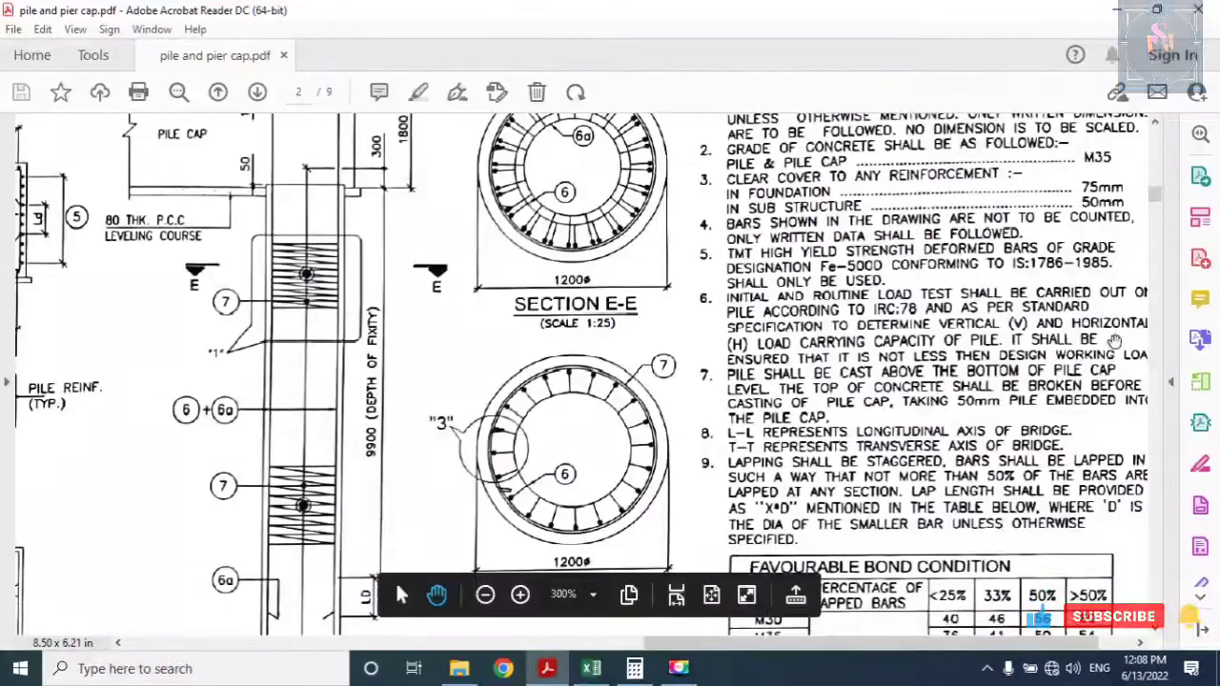
pyautogui.moveTo(1155, 198); pyautogui.dragTo(1170, 395)
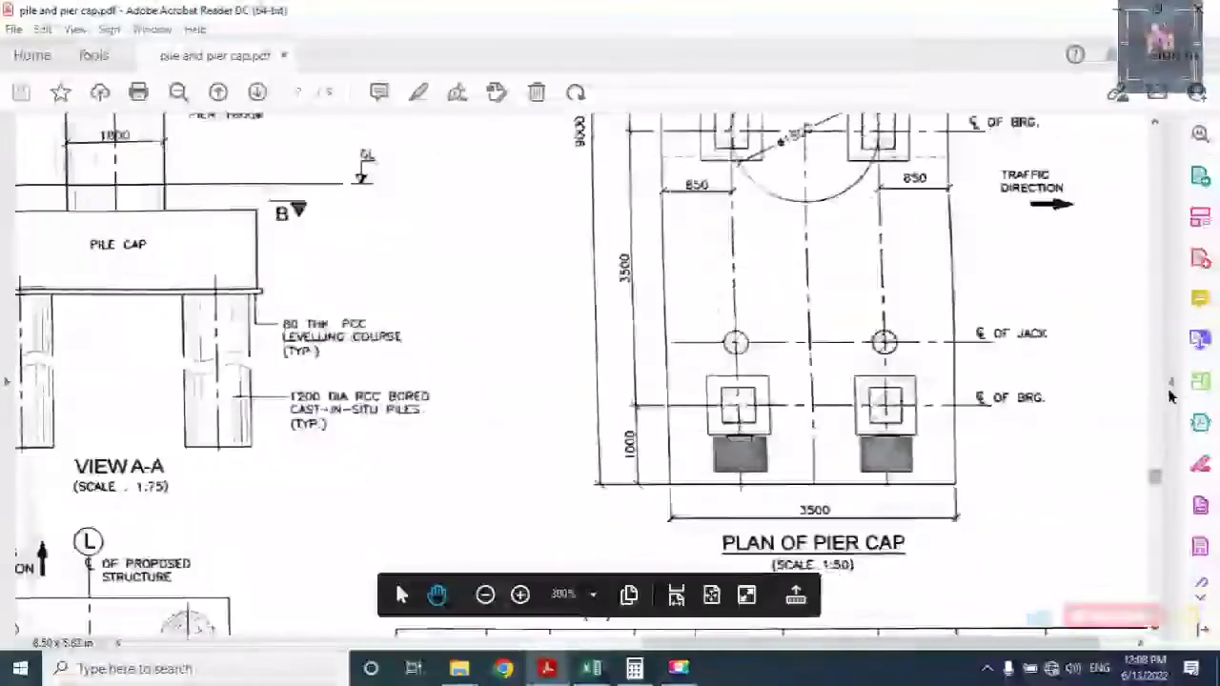
pyautogui.moveTo(1154, 476); pyautogui.dragTo(1160, 257)
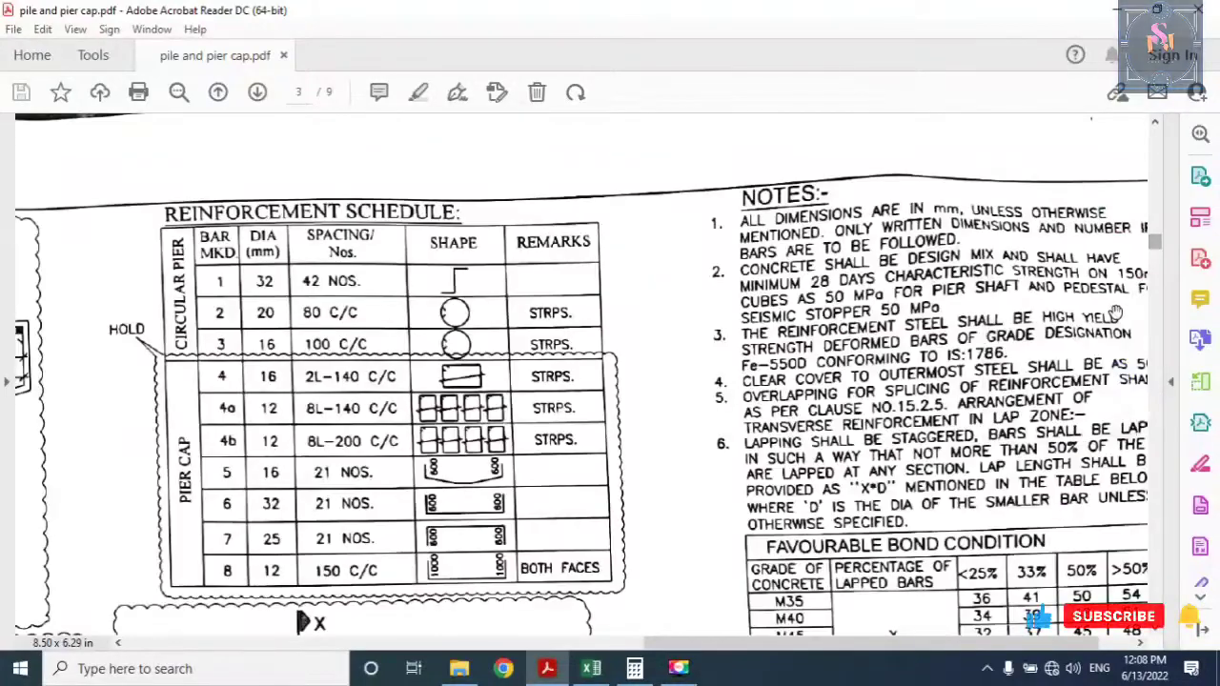
pyautogui.moveTo(1159, 233); pyautogui.dragTo(1157, 184)
pyautogui.scroll(-5, 1129, 572)
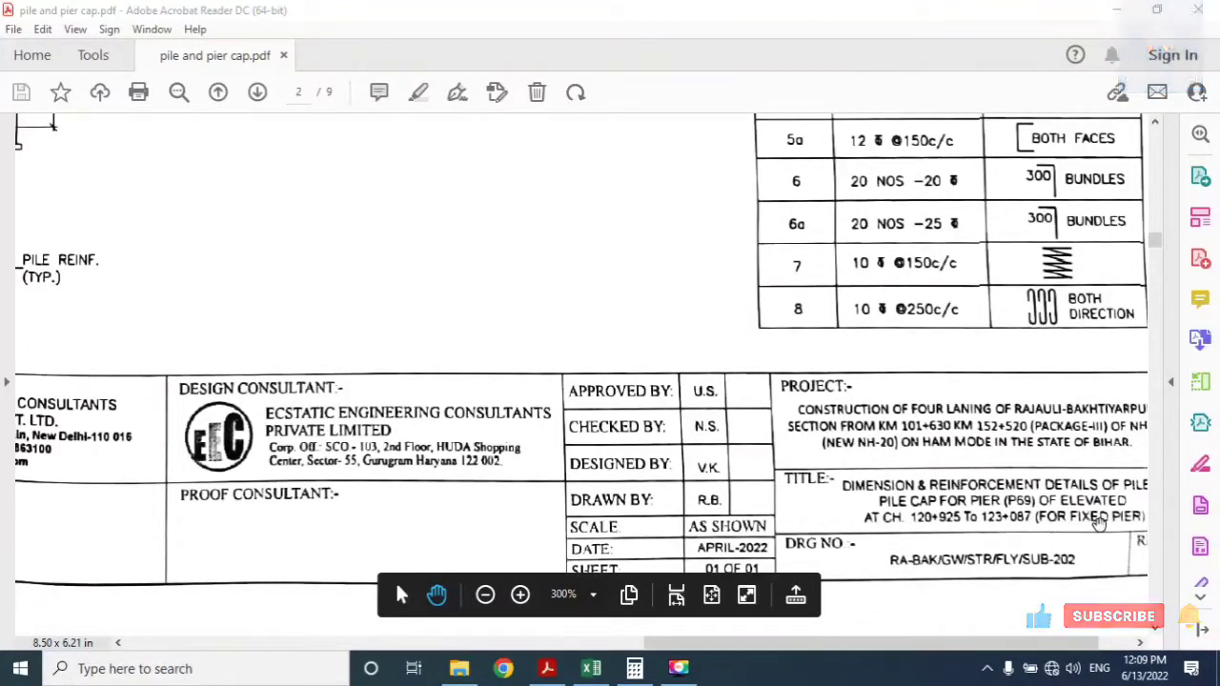
# Switch to Excel and review the schedule's bar rows down to the total weights
pyautogui.click(597, 675)
pyautogui.scroll(-2, 562, 423)
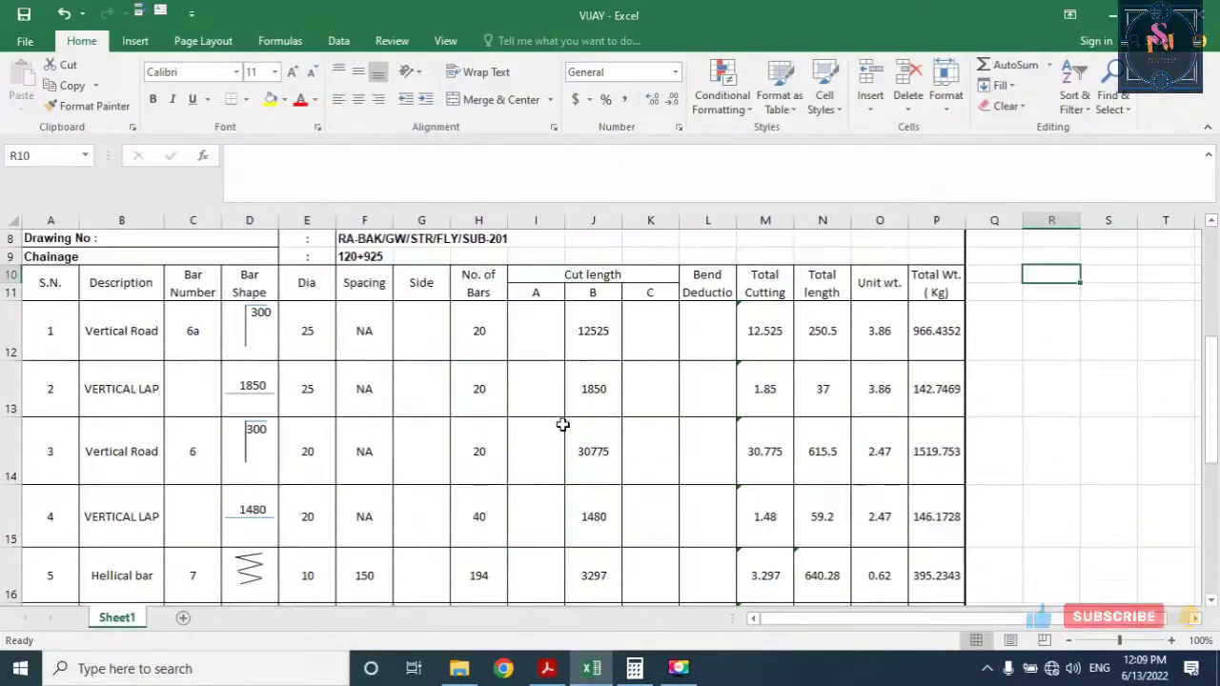
pyautogui.scroll(-3, 562, 423)
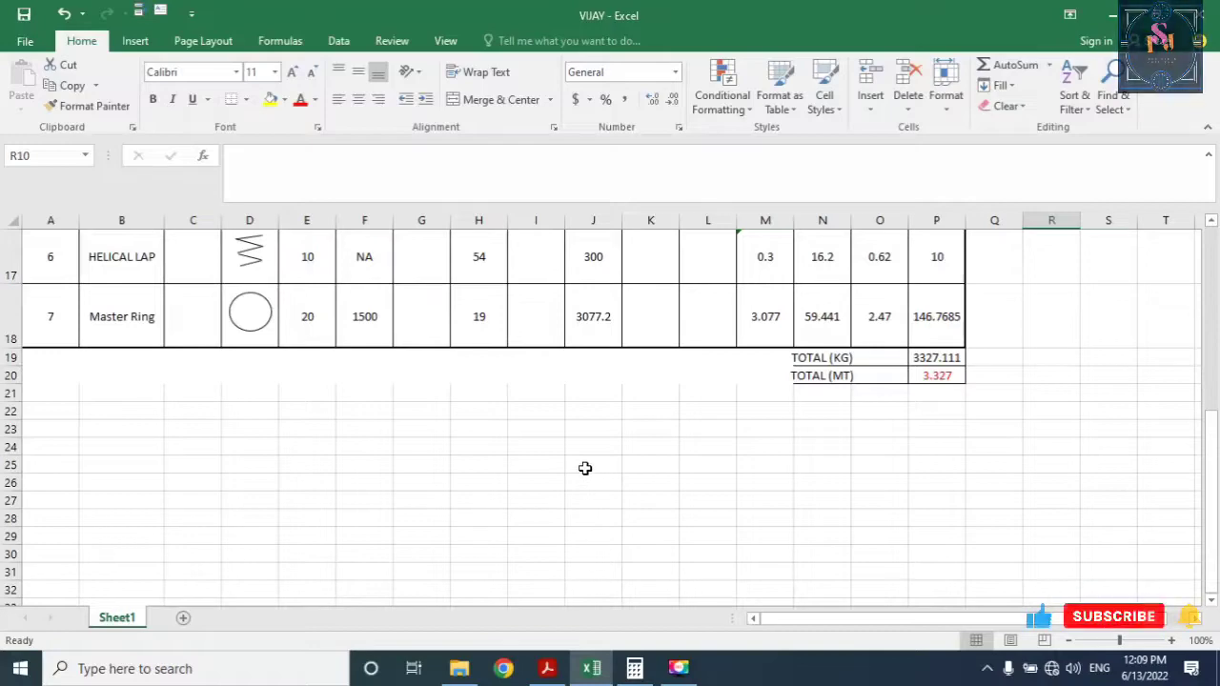
pyautogui.scroll(5, 585, 468)
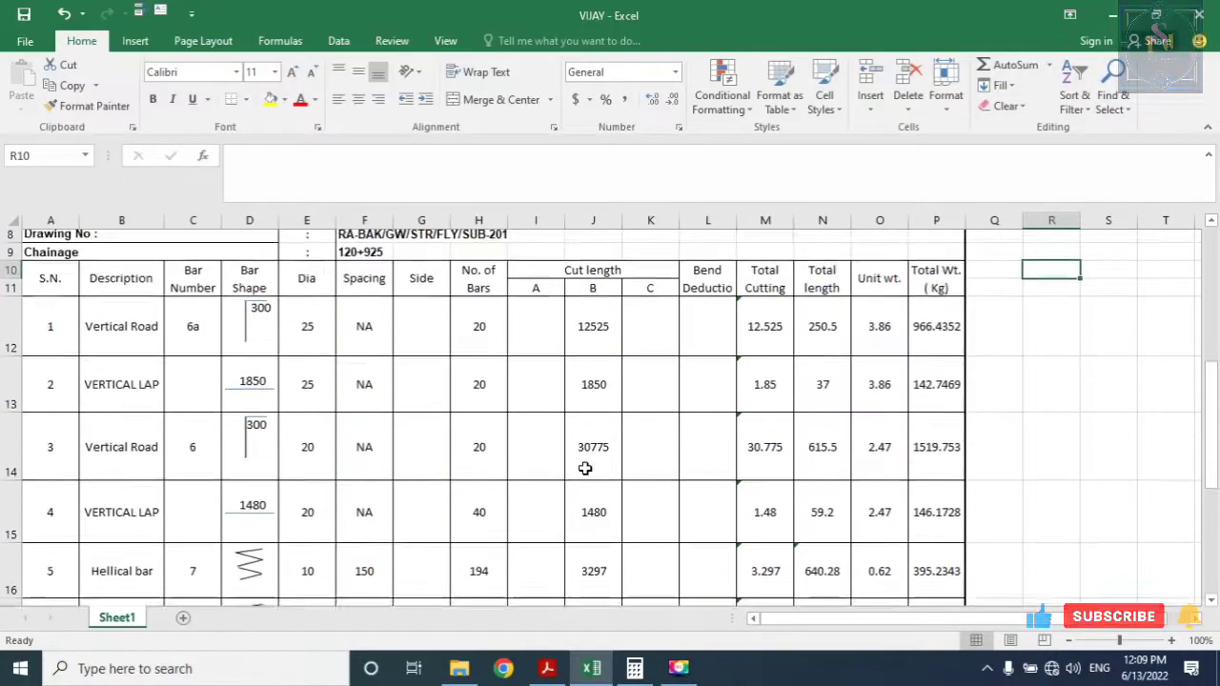
# Clear the column B cut lengths in the schedule's bar rows, starting from bar 6a
pyautogui.scroll(3, 577, 386)
pyautogui.moveTo(579, 357); pyautogui.dragTo(582, 501)
pyautogui.press('Delete')
pyautogui.scroll(3, 715, 376)
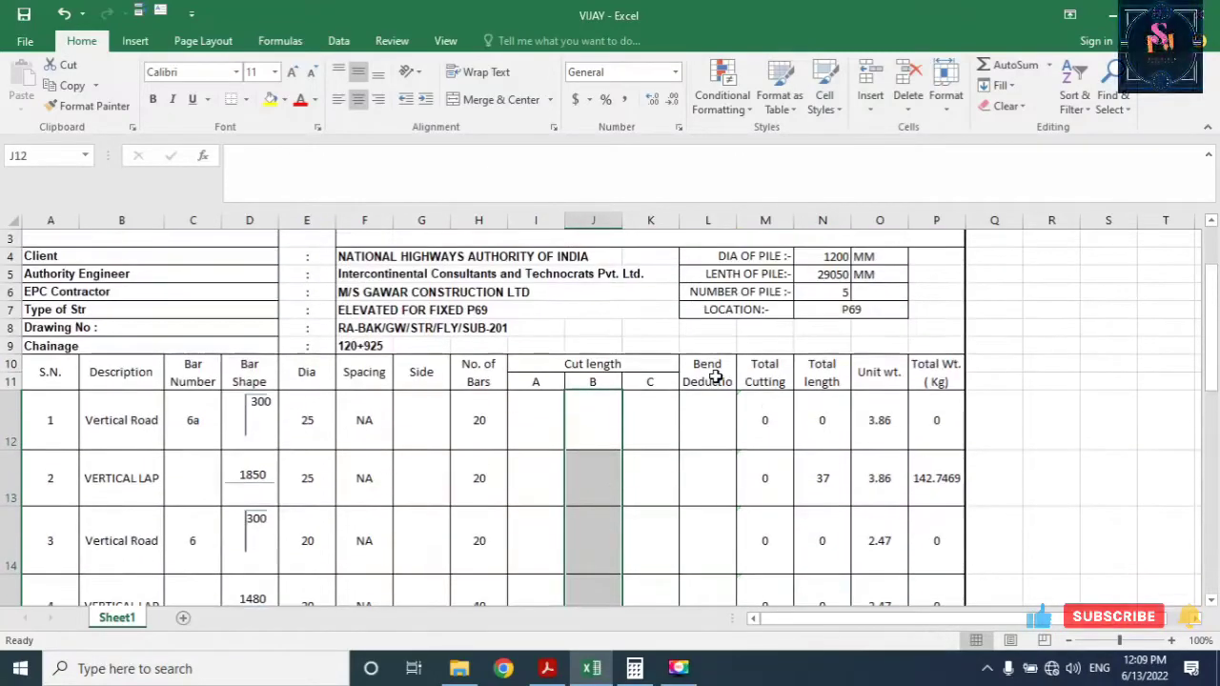
pyautogui.click(388, 441)
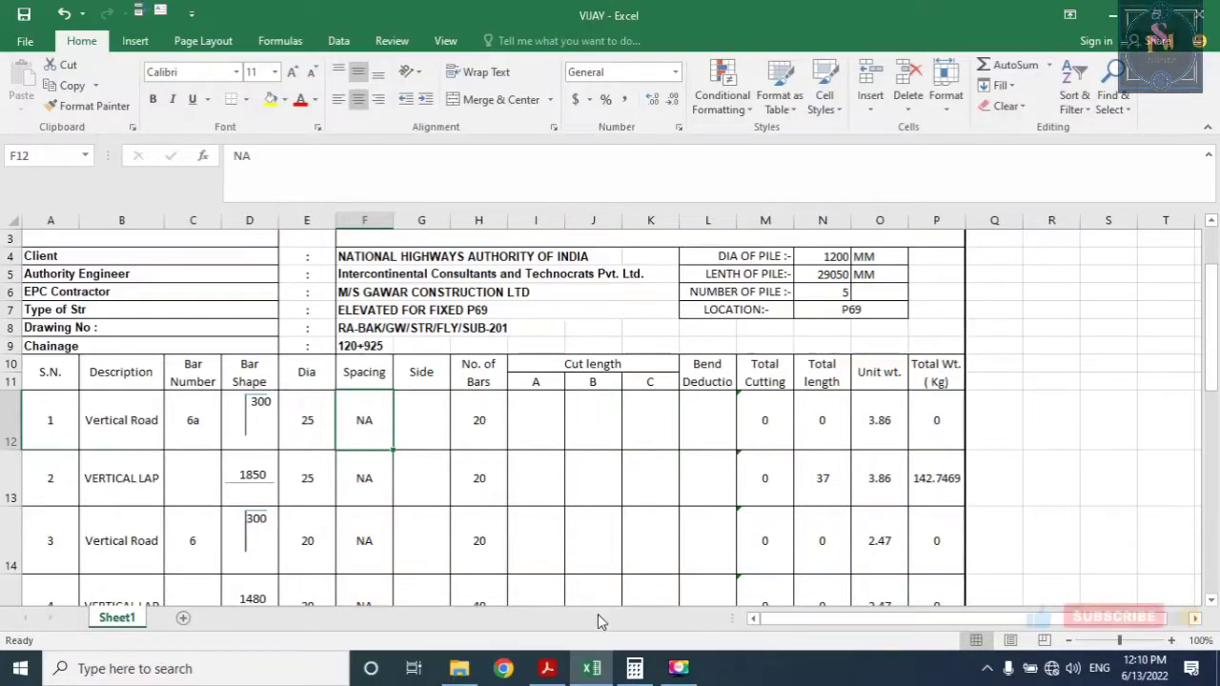
# Switch to the Acrobat Reader drawing and examine the pile elevation's dimensions from the pile cap down through the depth of fixity
pyautogui.click(547, 669)
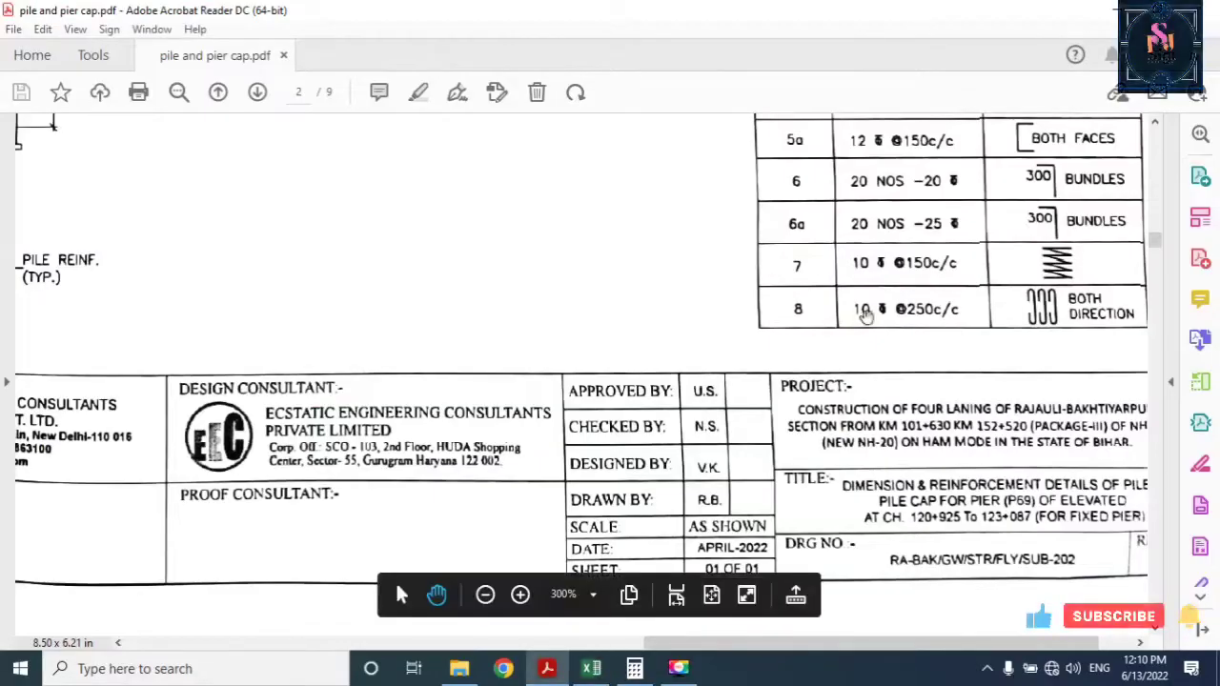
pyautogui.moveTo(1154, 242); pyautogui.dragTo(1160, 204)
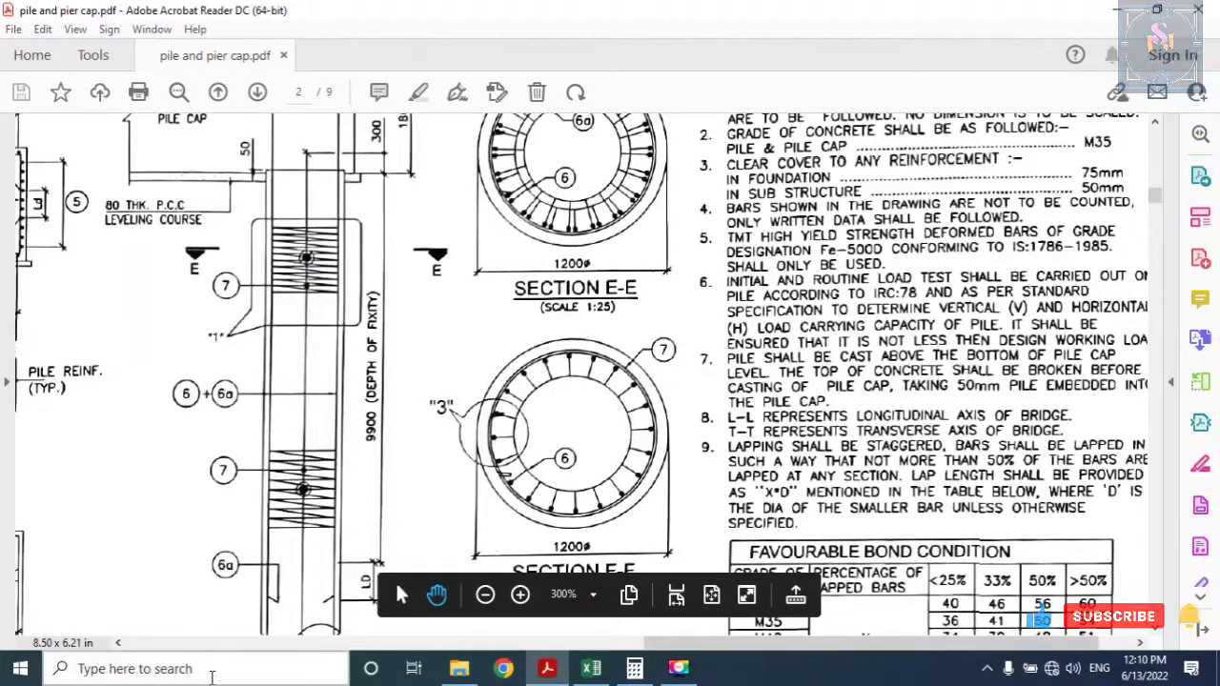
pyautogui.click(635, 668)
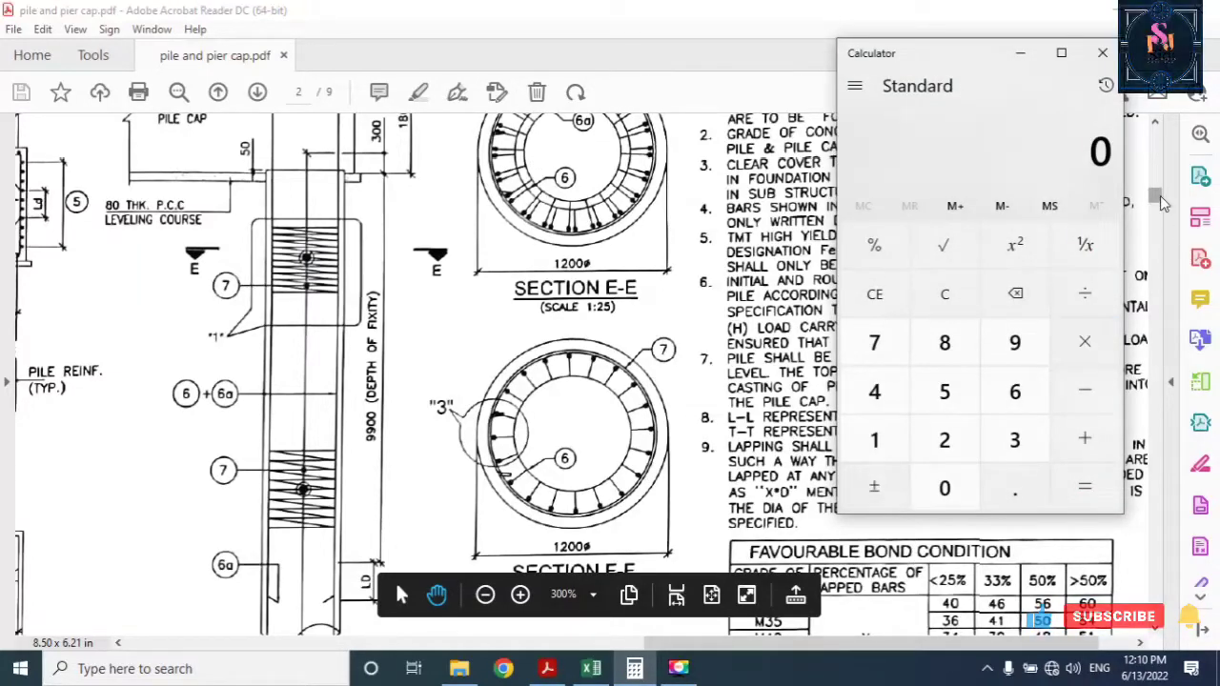
pyautogui.moveTo(1160, 196); pyautogui.dragTo(1161, 190)
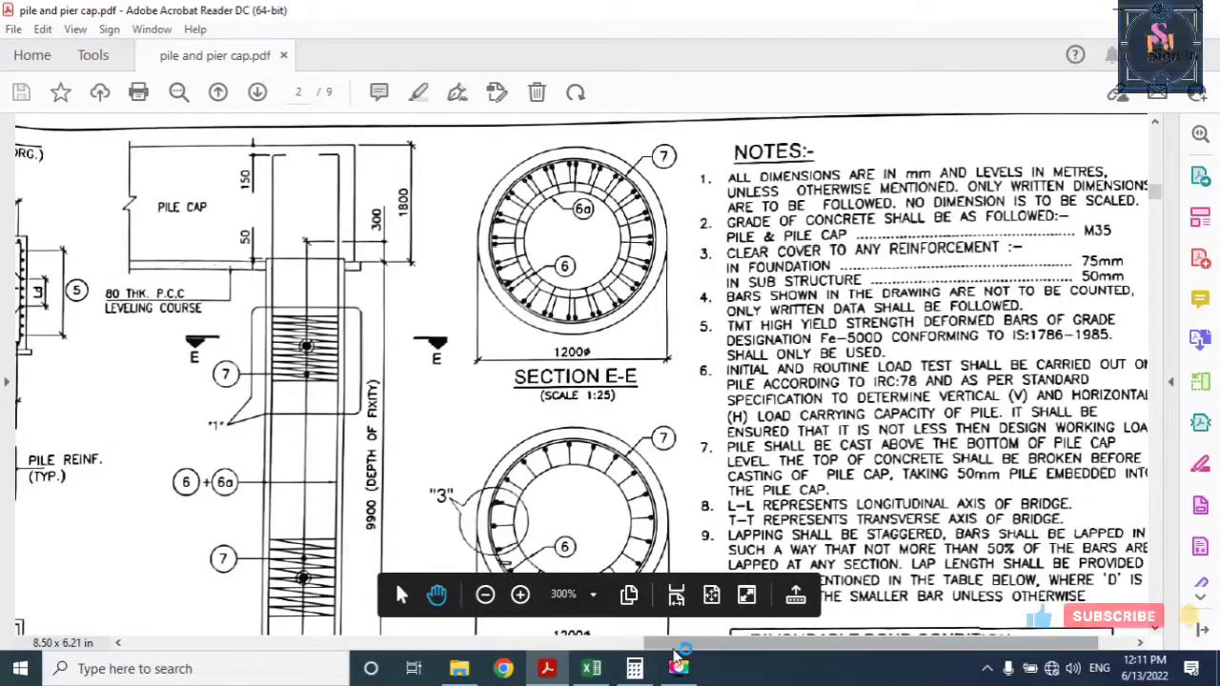
# In Calculator, add 1500 to the 9900 depth of fixity for bar 6a
pyautogui.click(634, 668)
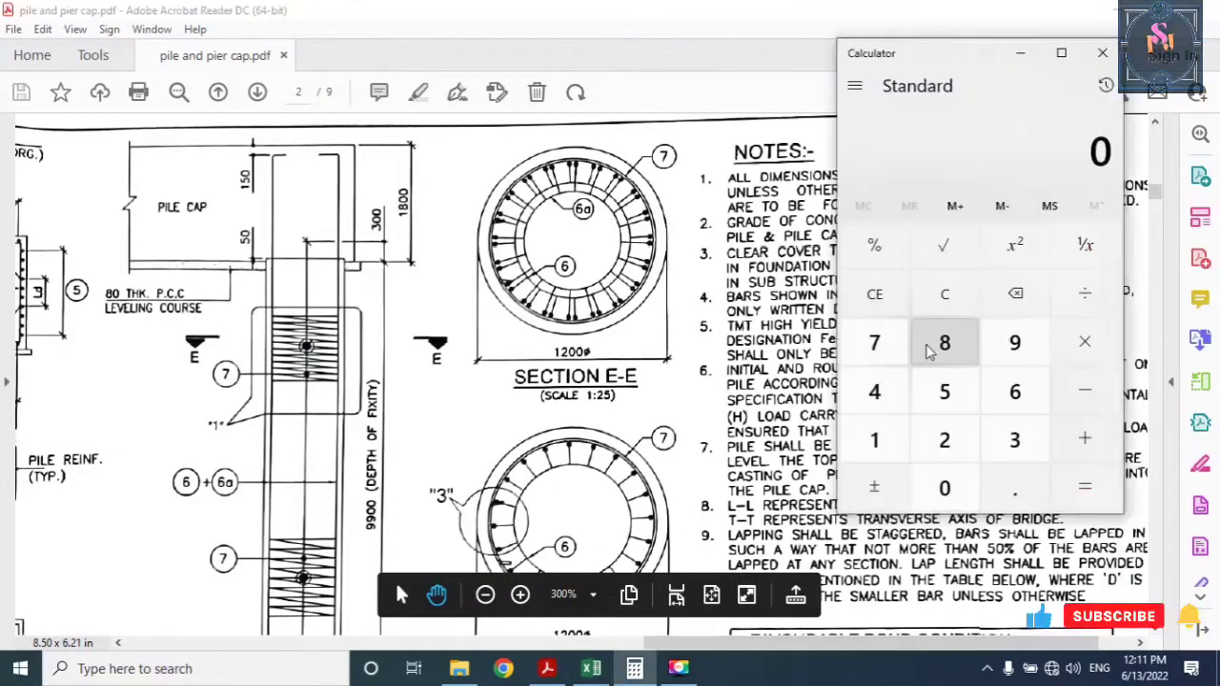
pyautogui.click(1015, 346)
pyautogui.click(1015, 345)
pyautogui.click(946, 486)
pyautogui.click(946, 486)
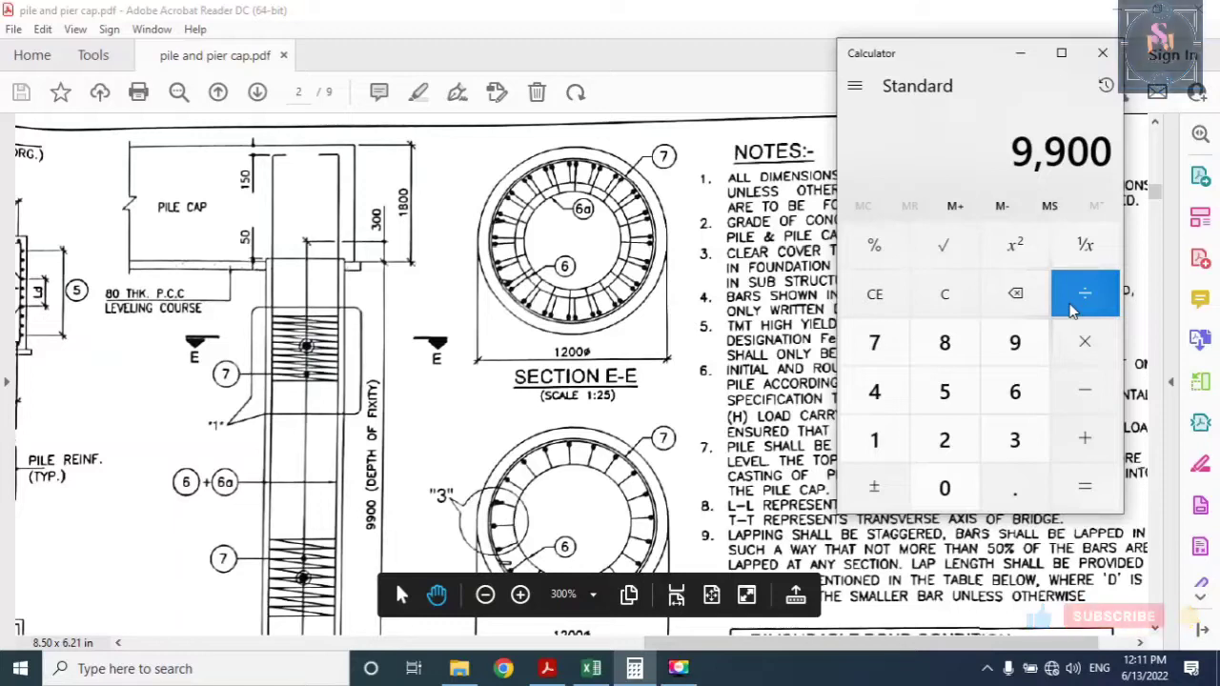
pyautogui.click(1084, 437)
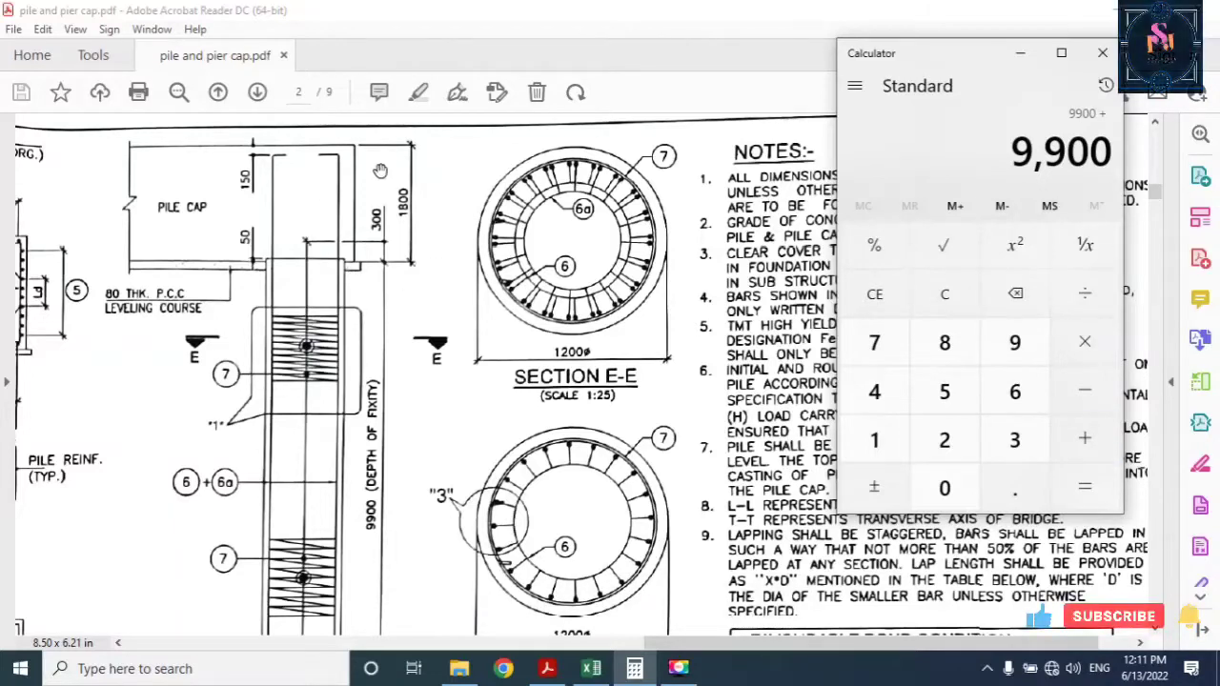
pyautogui.click(877, 441)
pyautogui.click(941, 391)
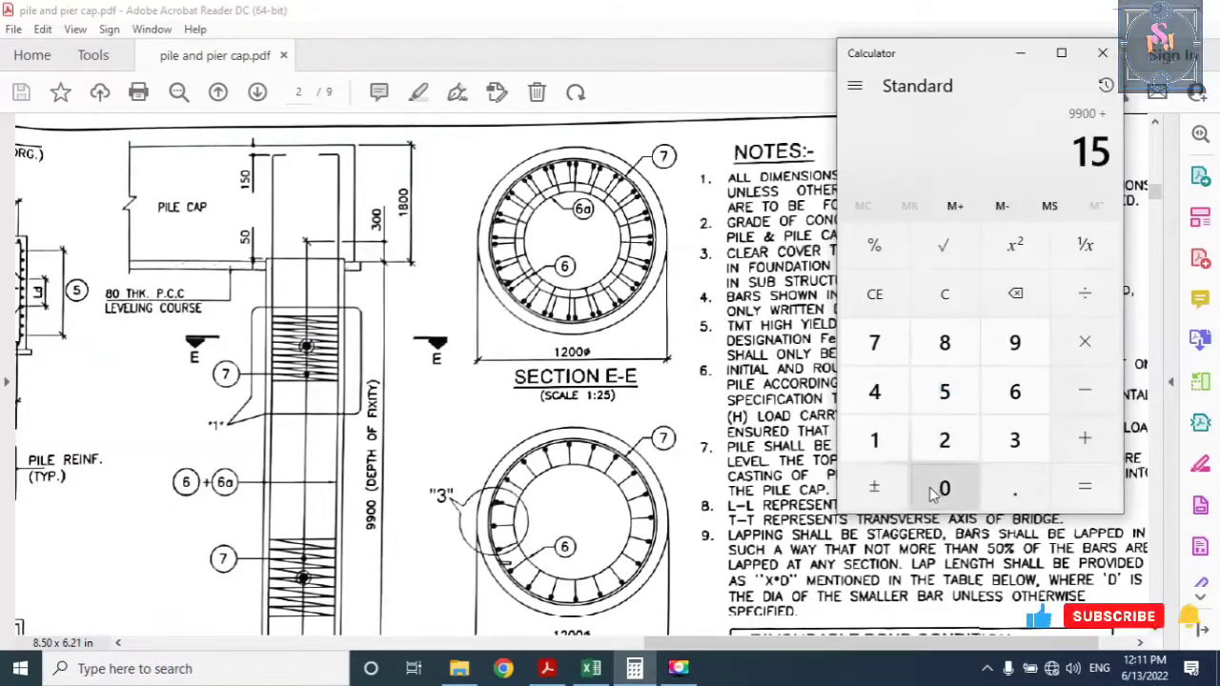
pyautogui.doubleClick(934, 488)
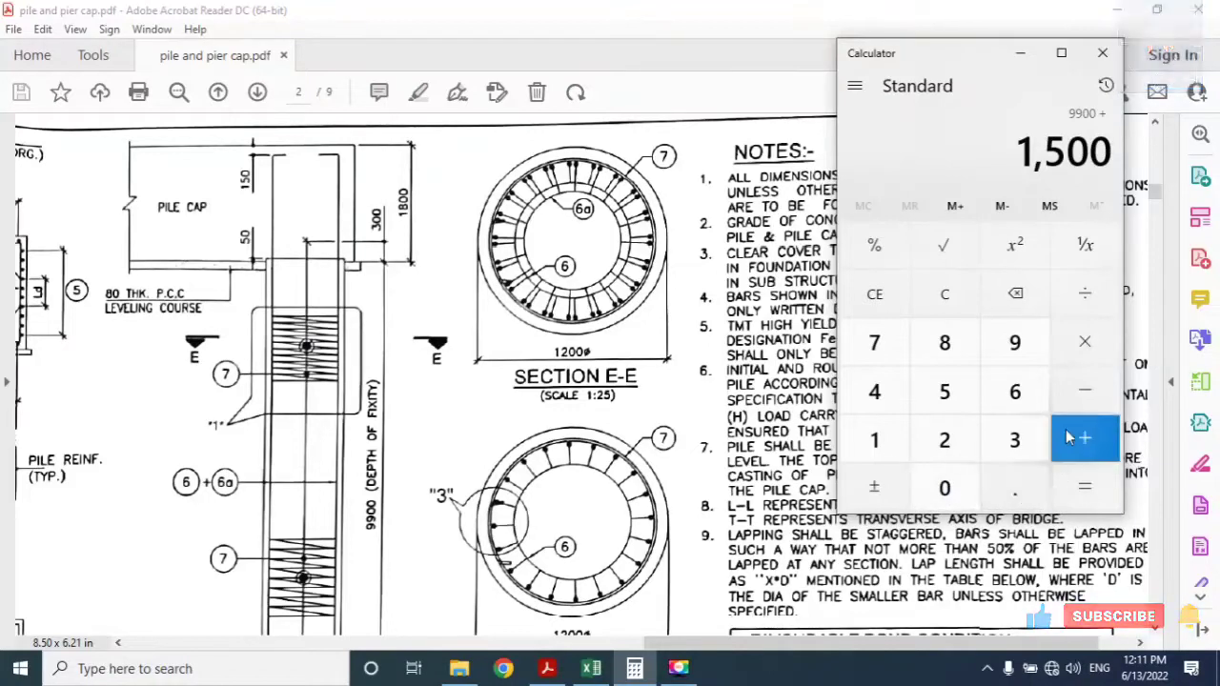
pyautogui.click(1081, 486)
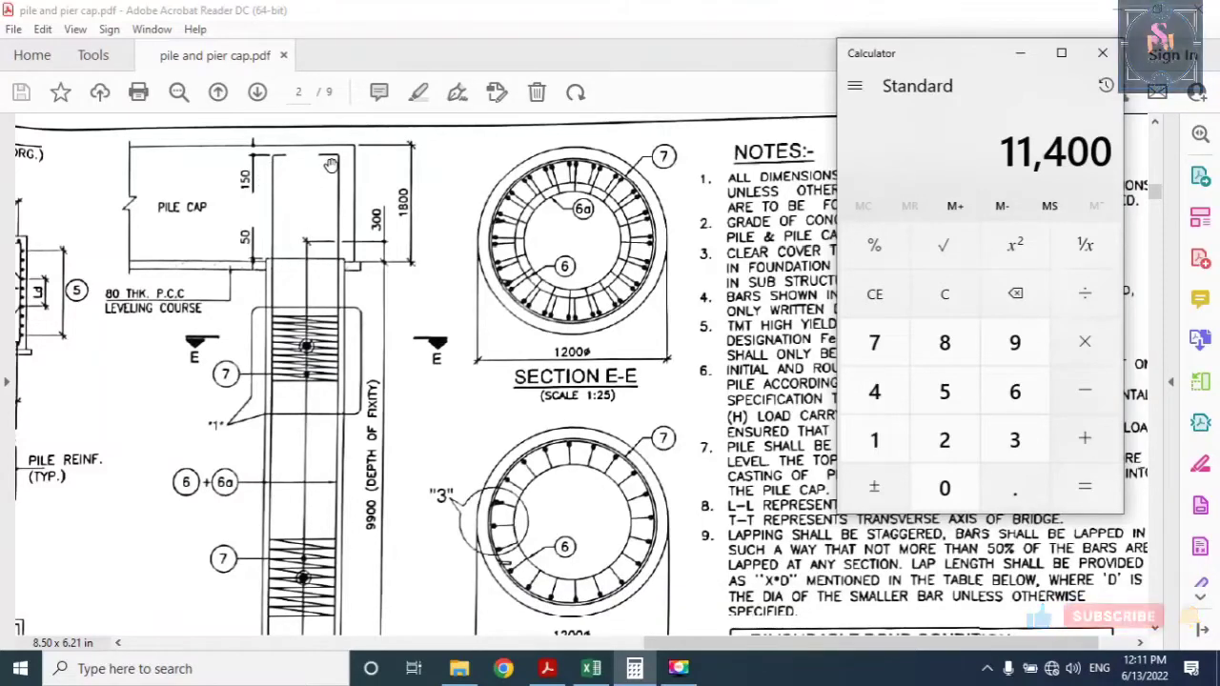
# Try to complete bar 6a's length by adding 150 and 300 to the running total, checking the LD zone on the elevation
pyautogui.click(1085, 440)
pyautogui.click(878, 437)
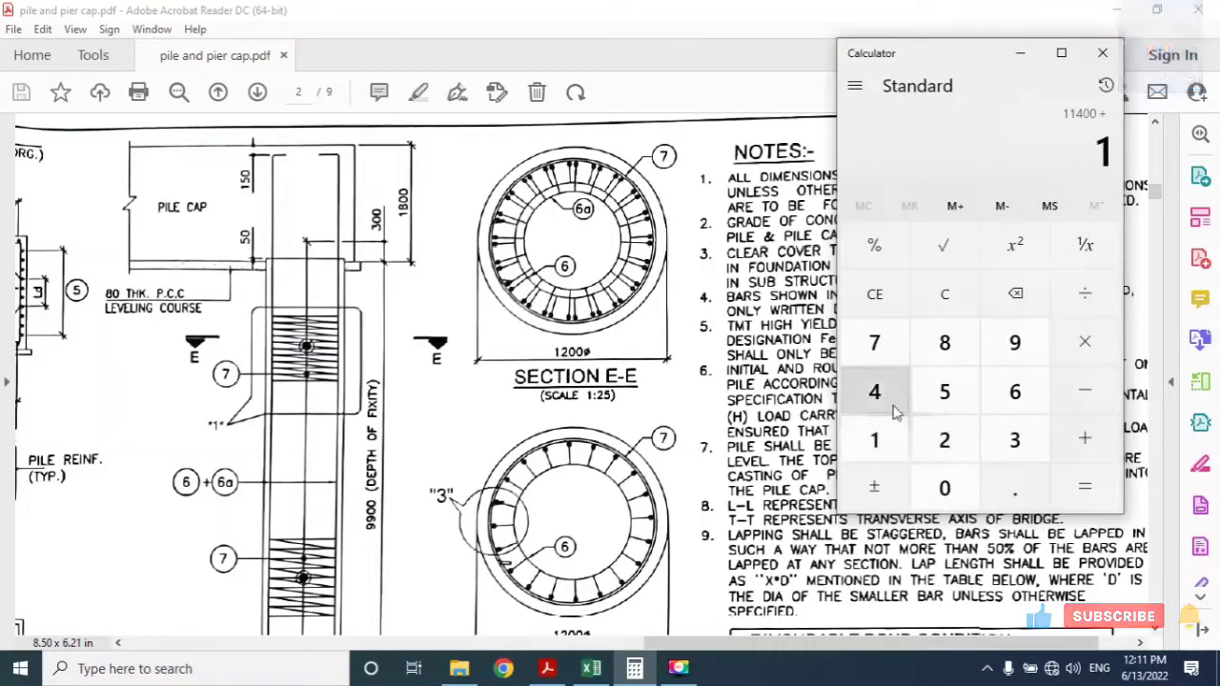
pyautogui.click(934, 392)
pyautogui.click(945, 488)
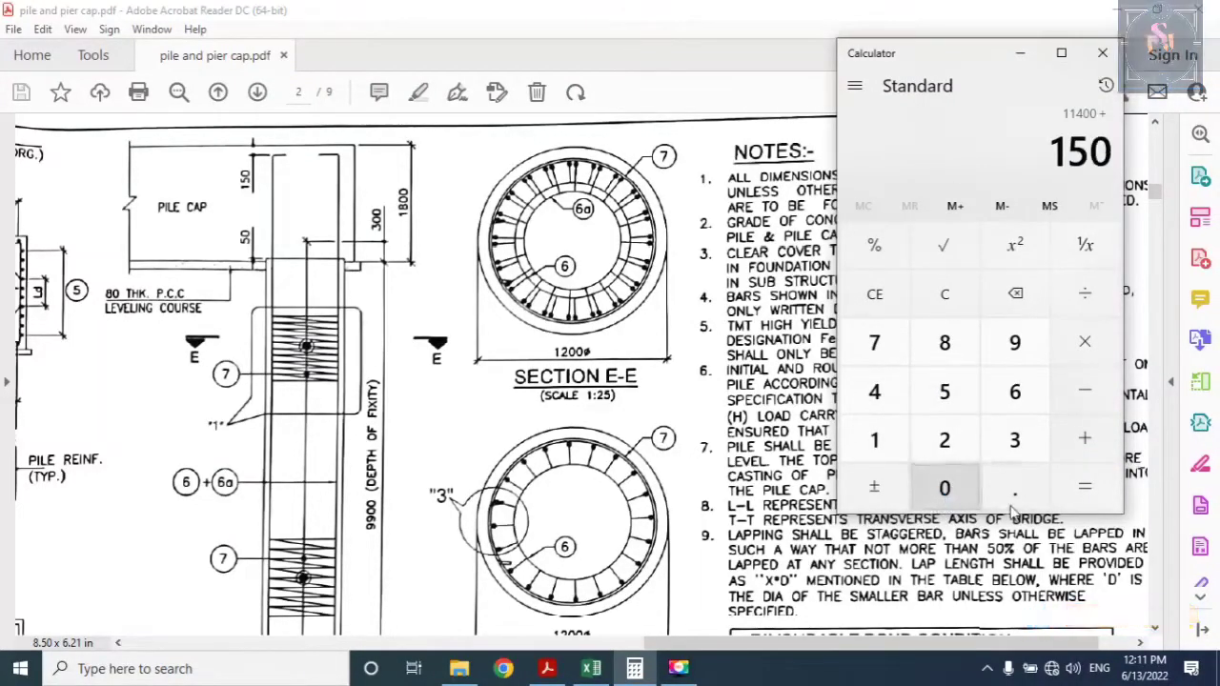
pyautogui.click(1086, 485)
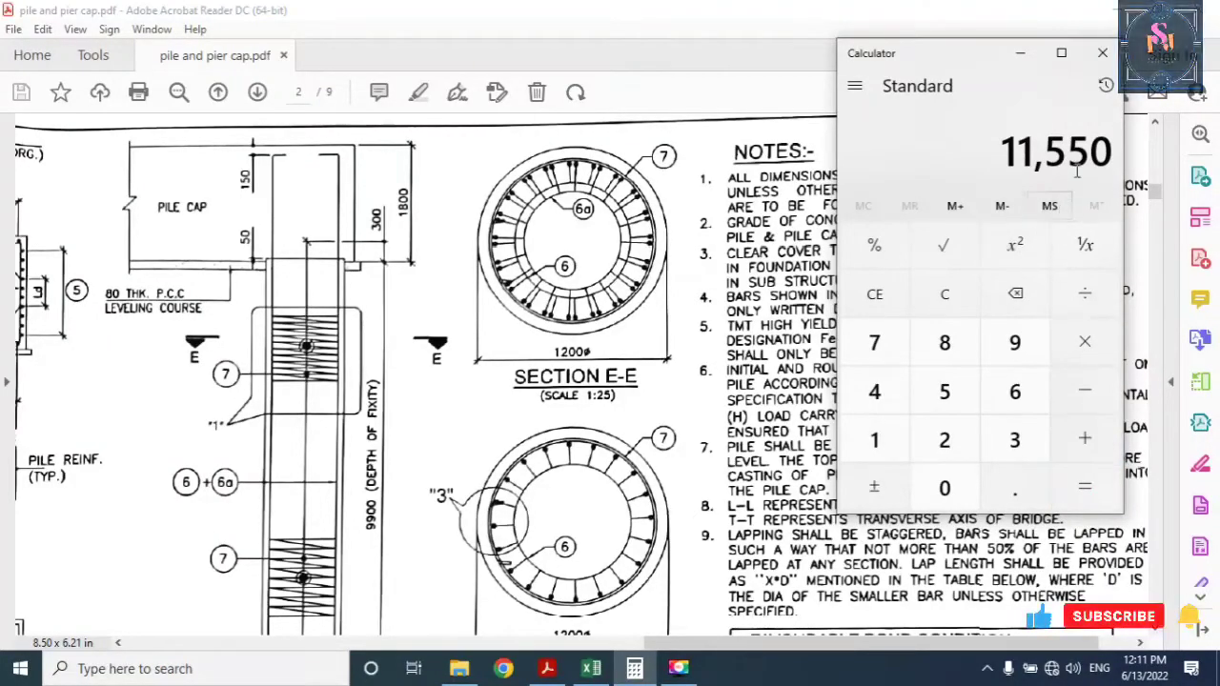
pyautogui.click(1115, 497)
pyautogui.scroll(-3, 450, 466)
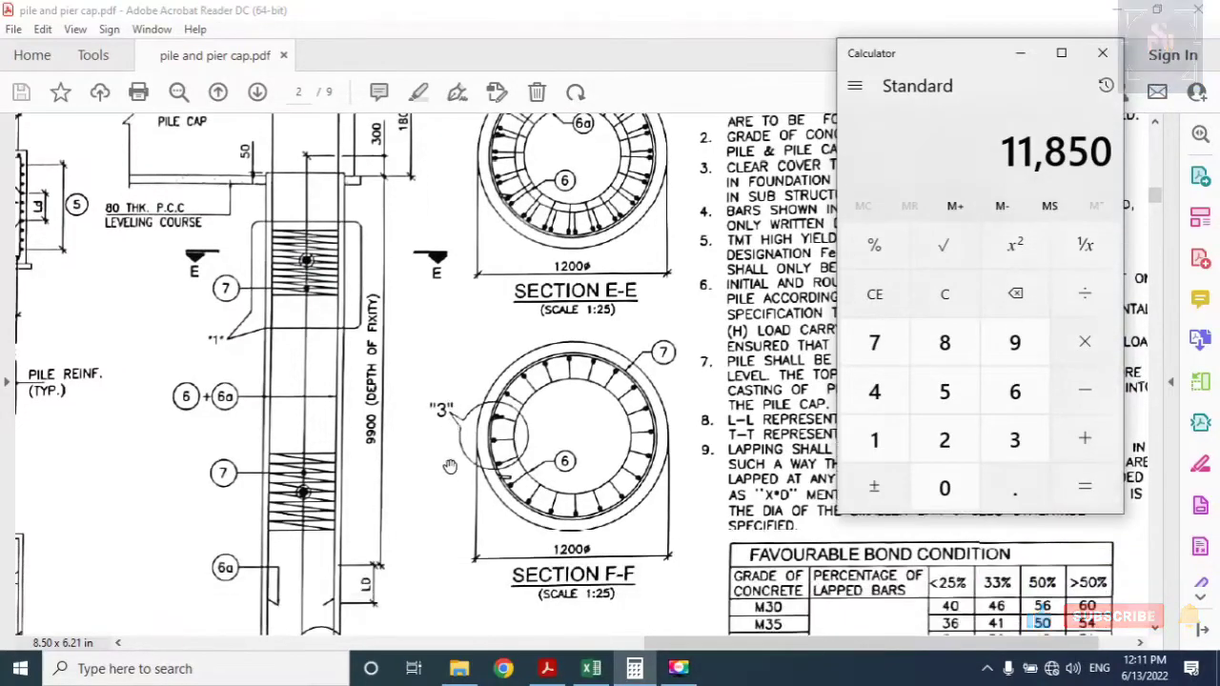
pyautogui.scroll(-1, 450, 466)
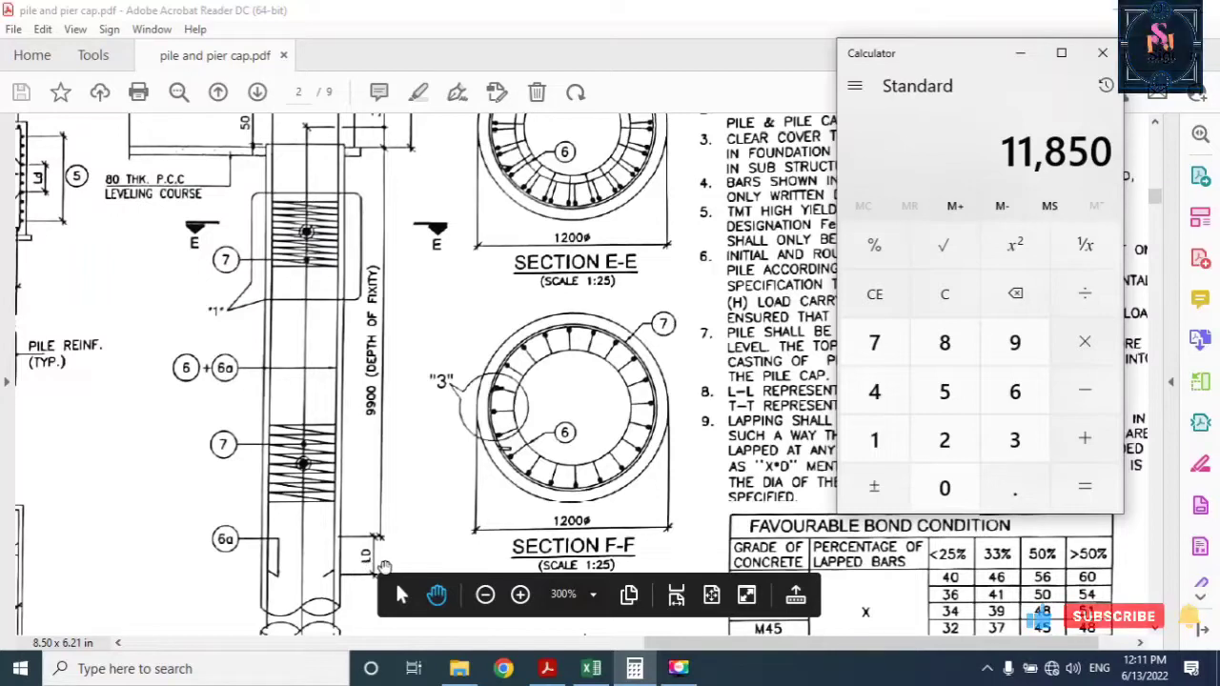
pyautogui.scroll(1, 381, 567)
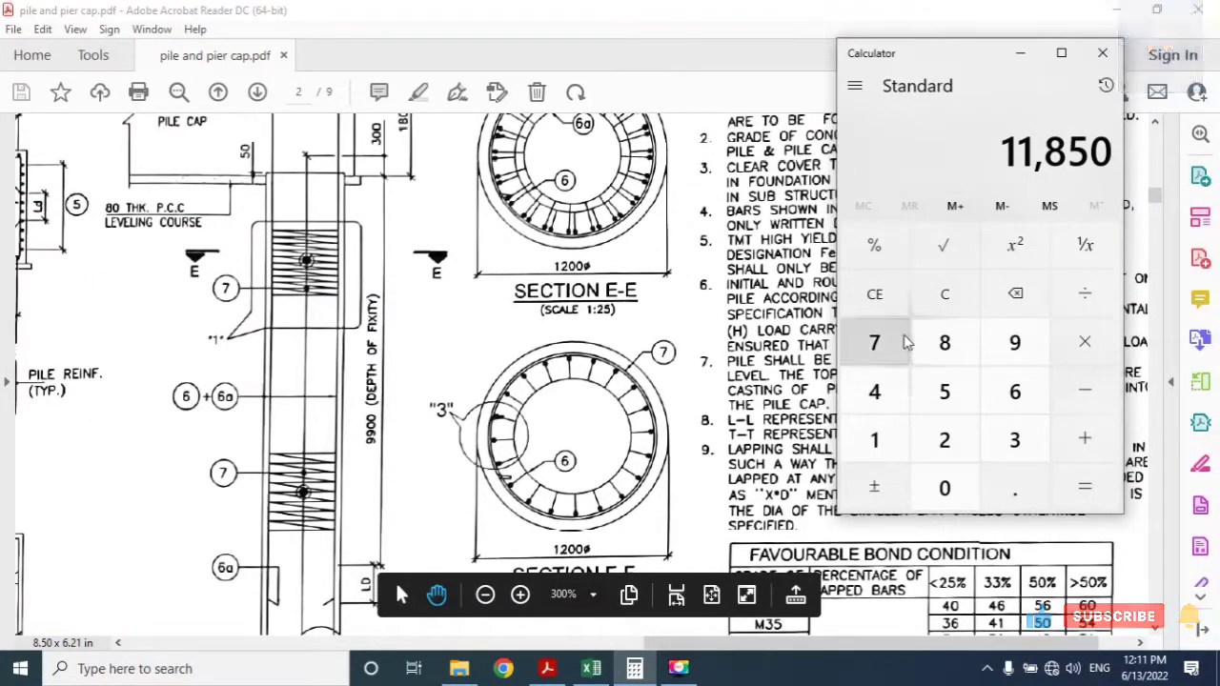
pyautogui.click(1085, 487)
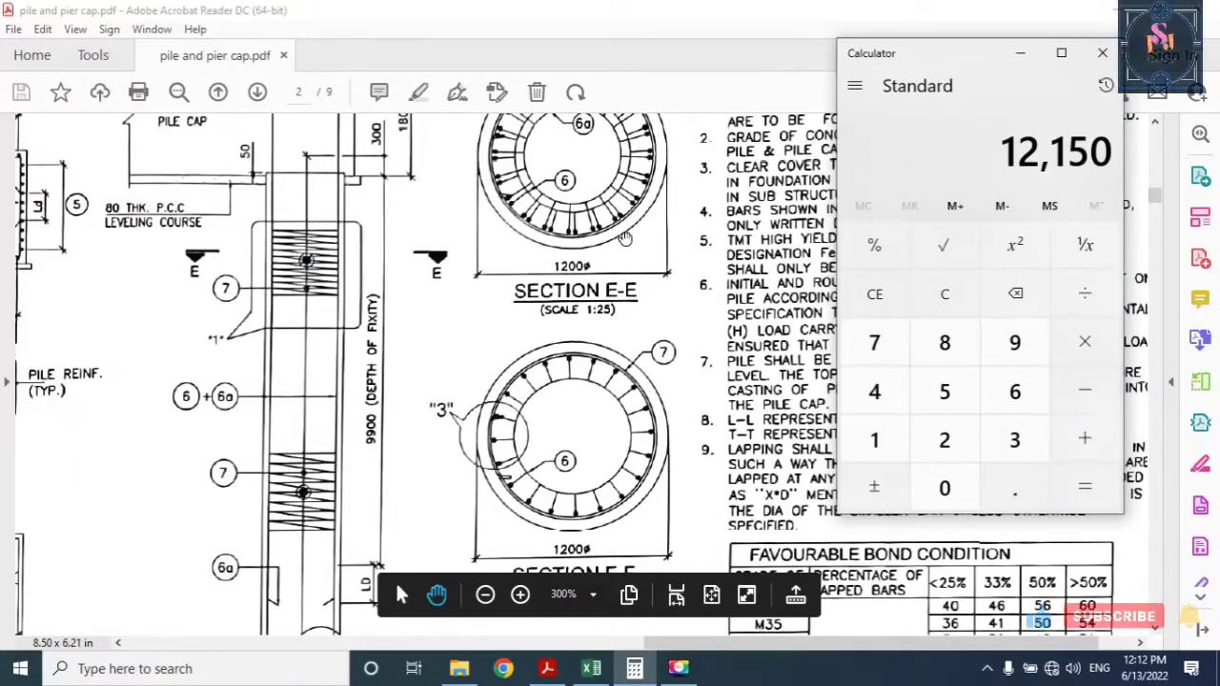
# Calculate the LD length for bar 6a by multiplying 36 by the 25 mm bar diameter
pyautogui.scroll(1, 626, 240)
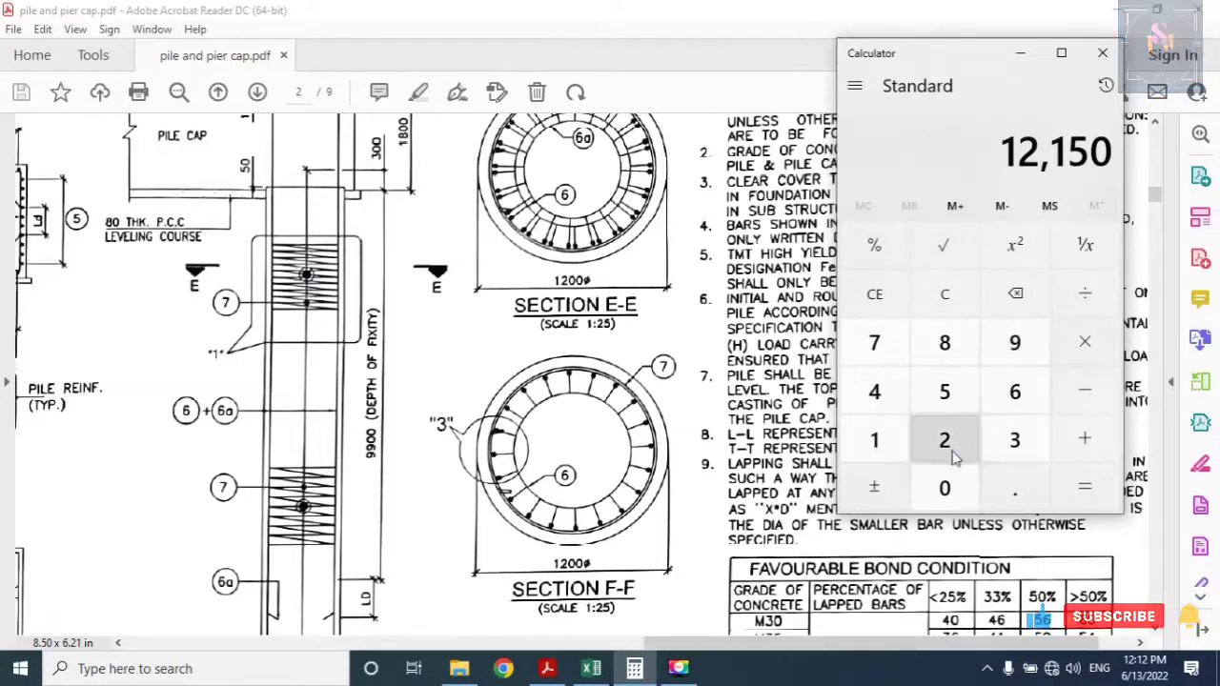
pyautogui.click(1014, 439)
pyautogui.click(1014, 391)
pyautogui.click(1065, 355)
pyautogui.click(945, 439)
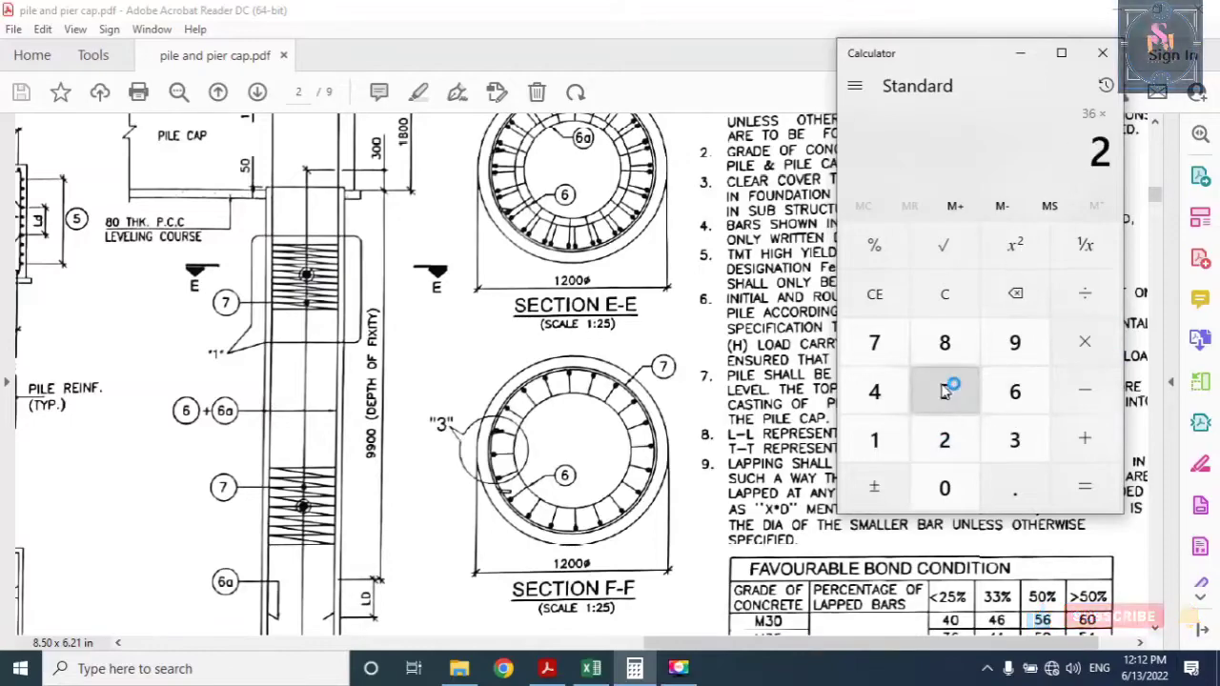
pyautogui.click(944, 391)
pyautogui.click(1084, 487)
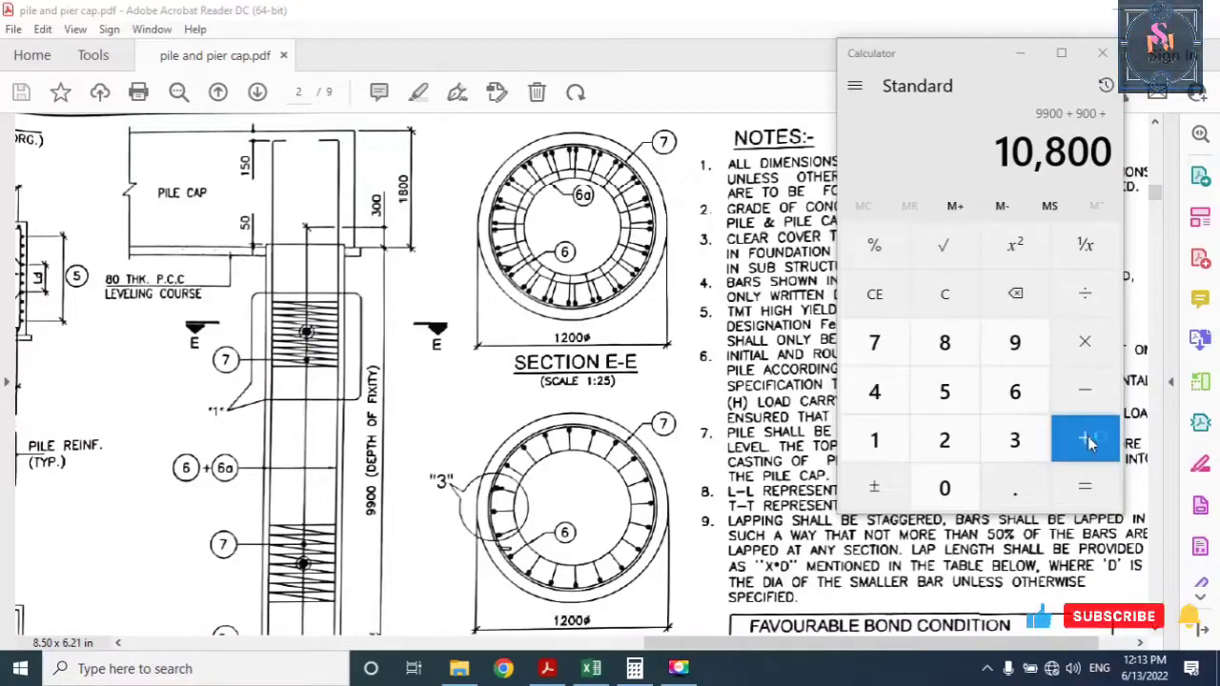
# Start bar 6a's length over by summing 9900, 900 and 1500 in Calculator
pyautogui.click(874, 440)
pyautogui.click(945, 391)
pyautogui.click(941, 488)
pyautogui.click(944, 488)
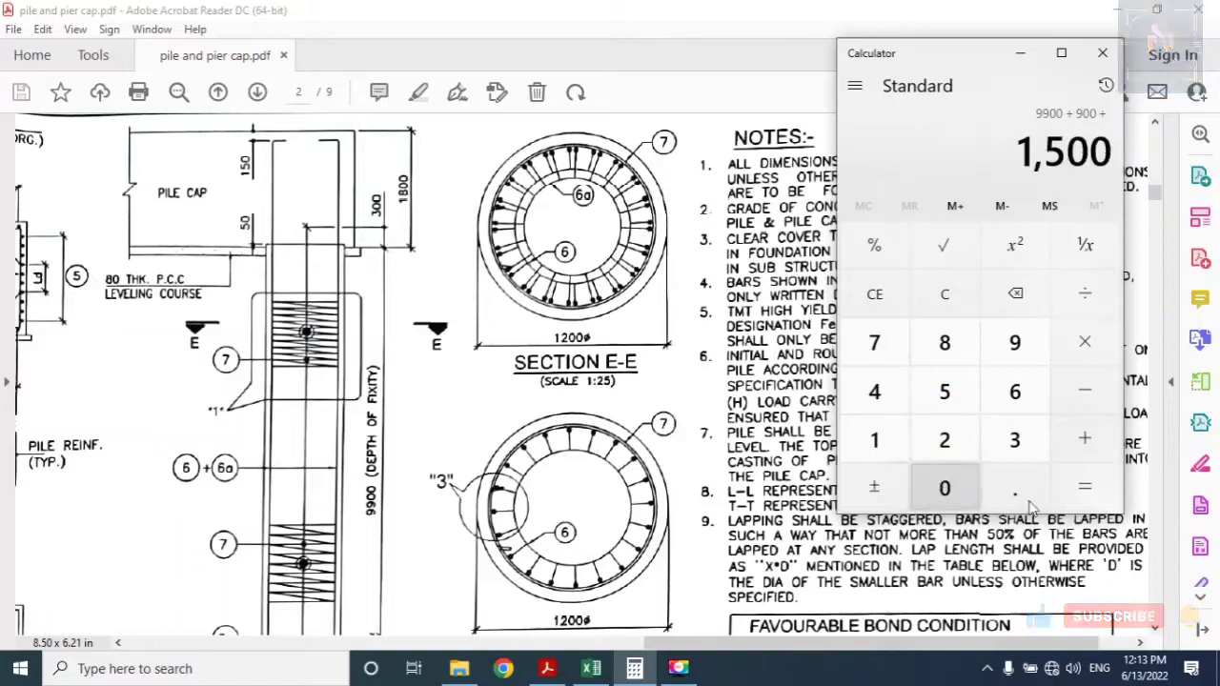
pyautogui.click(1077, 444)
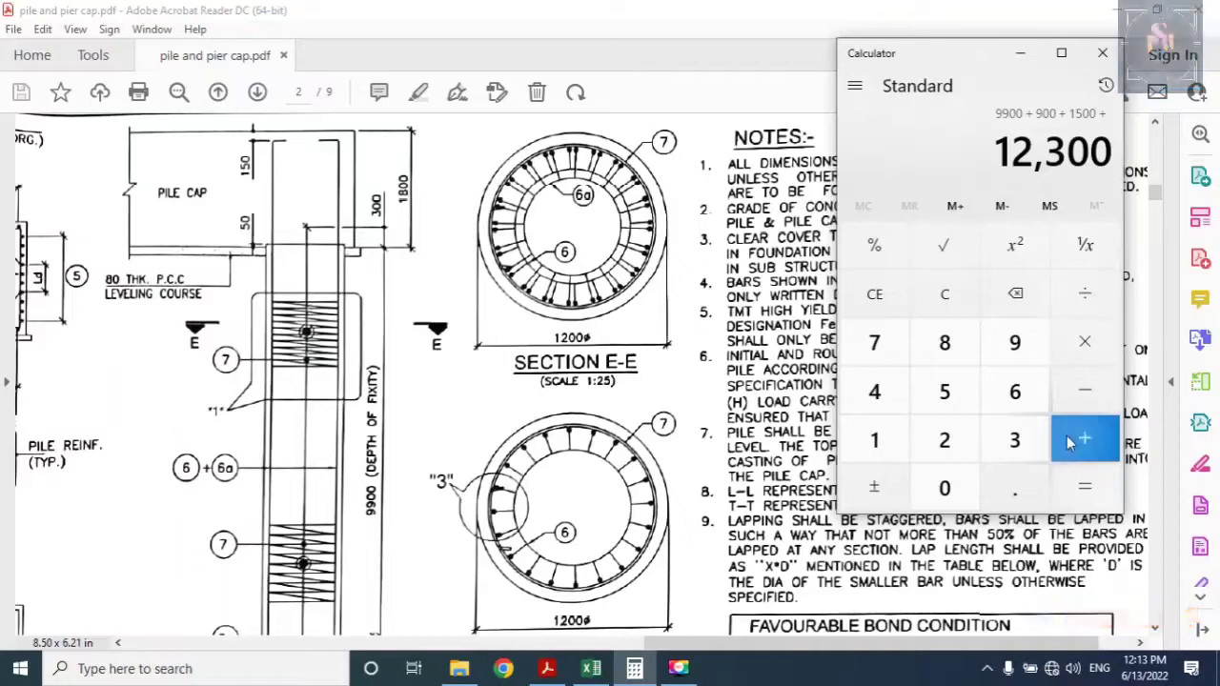
# Add 150 to bar 6a's running length and subtract 75 for the clear cover, checking against the pile elevation
pyautogui.click(863, 441)
pyautogui.click(944, 391)
pyautogui.click(945, 487)
pyautogui.click(1087, 446)
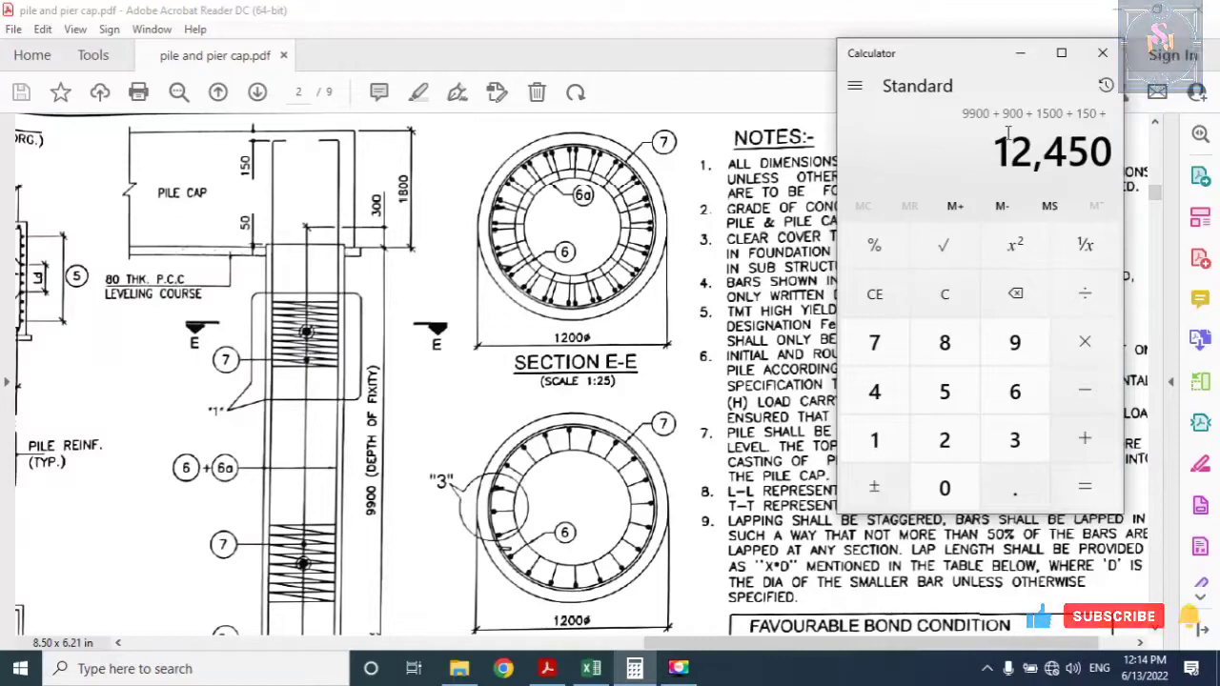
pyautogui.click(1083, 395)
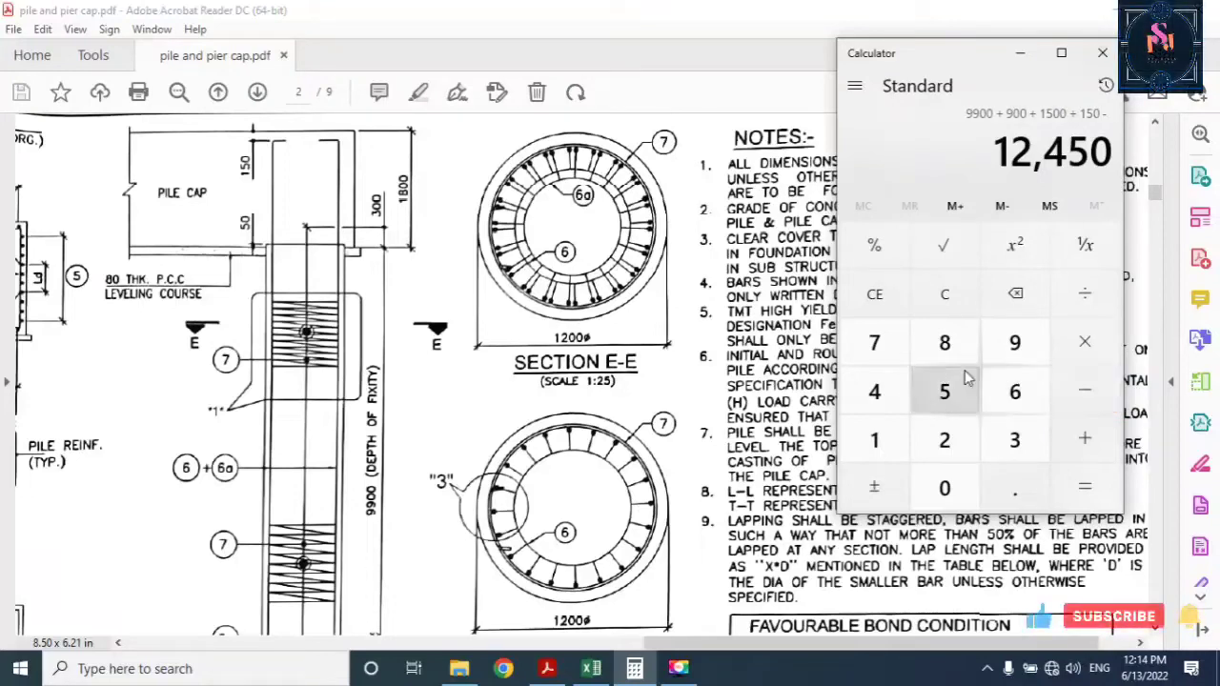
pyautogui.click(888, 344)
pyautogui.click(946, 399)
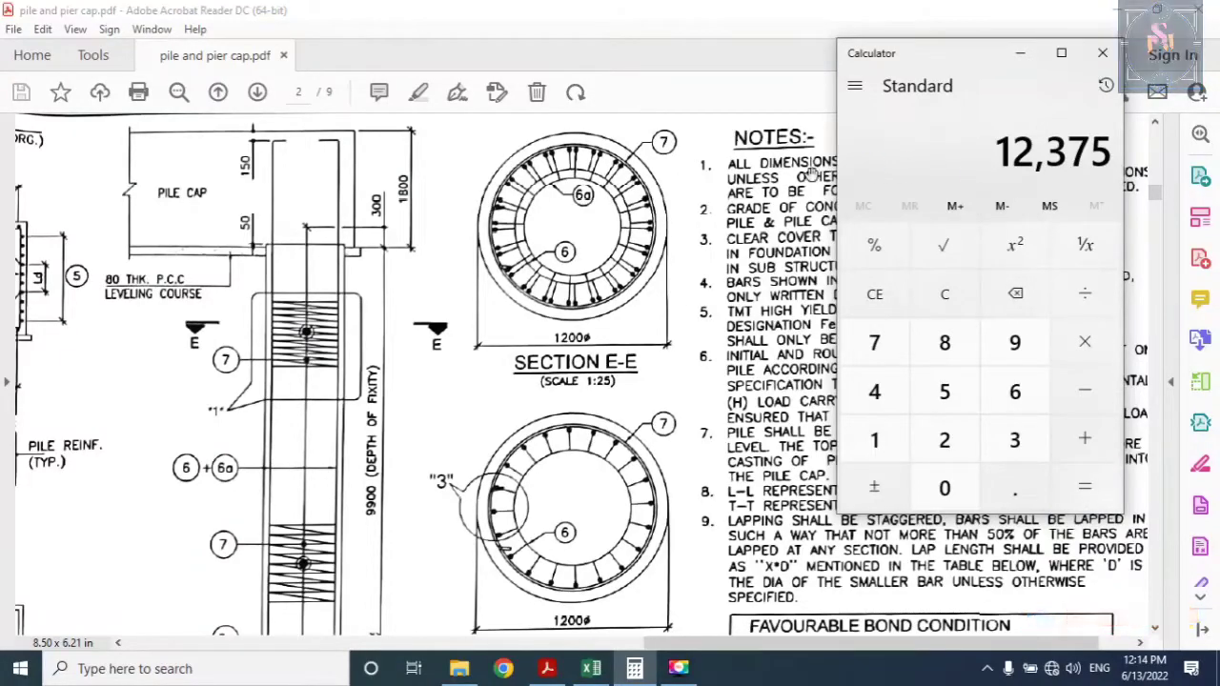
pyautogui.scroll(-4, 271, 448)
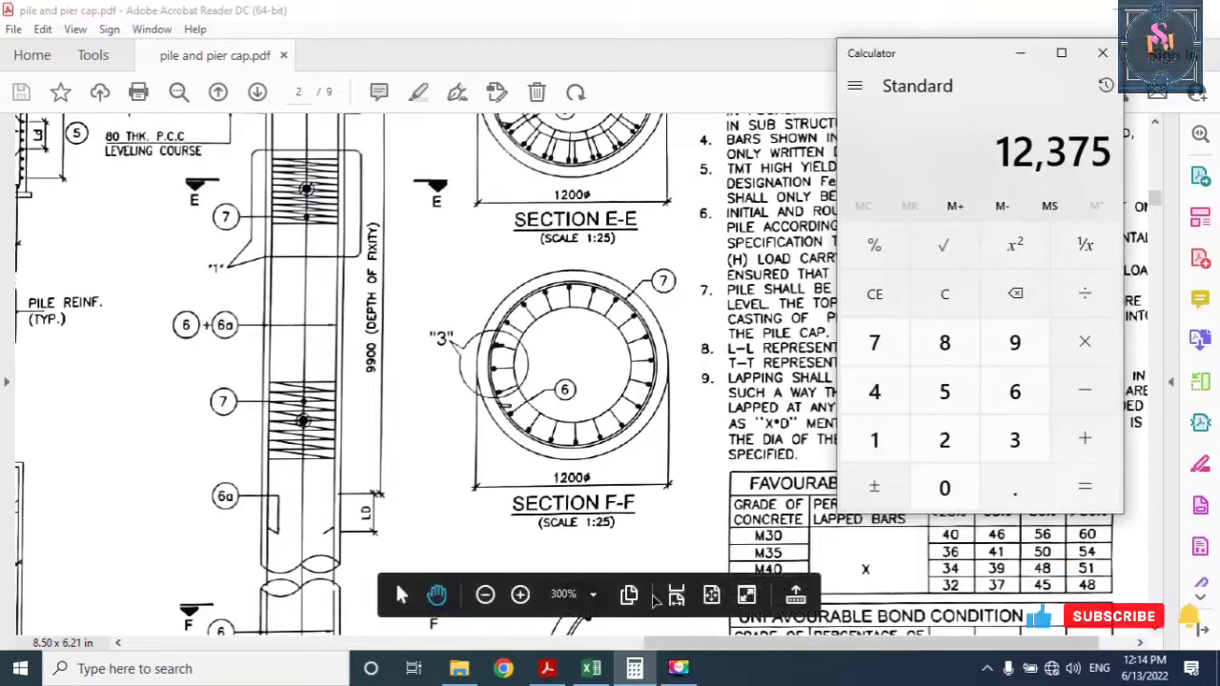
# Switch to the Excel schedule and enter 12375 as the column B cut length for bar 6a
pyautogui.click(642, 671)
pyautogui.click(592, 670)
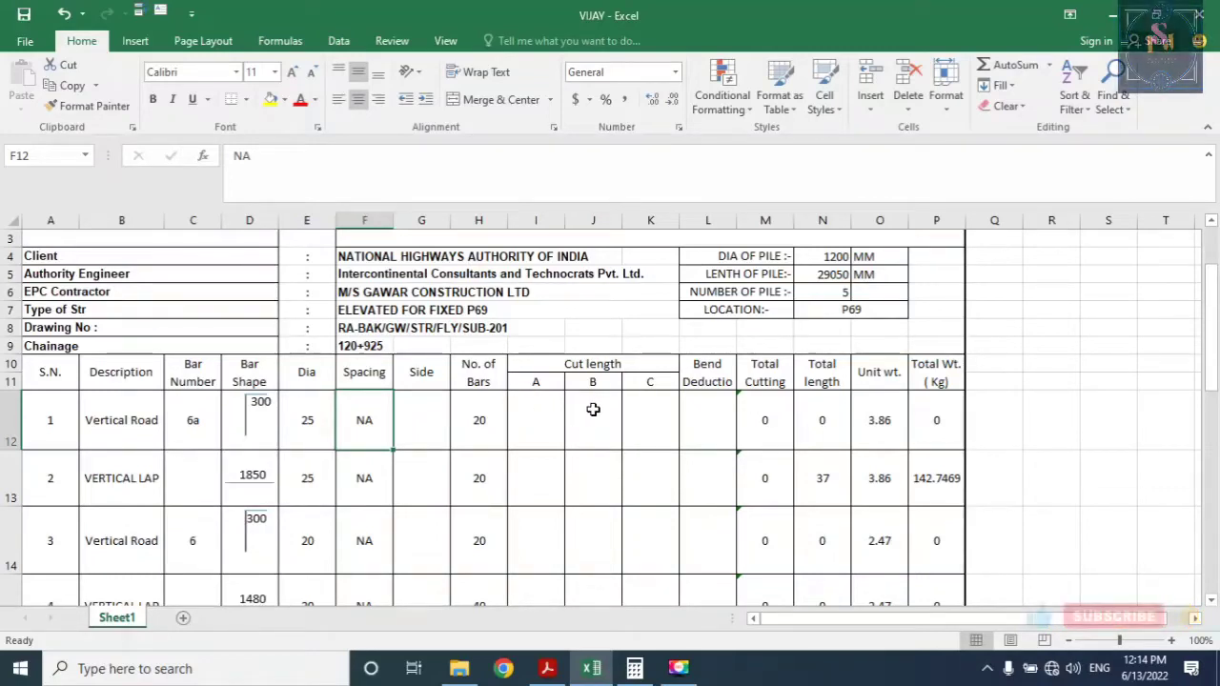
pyautogui.click(593, 409)
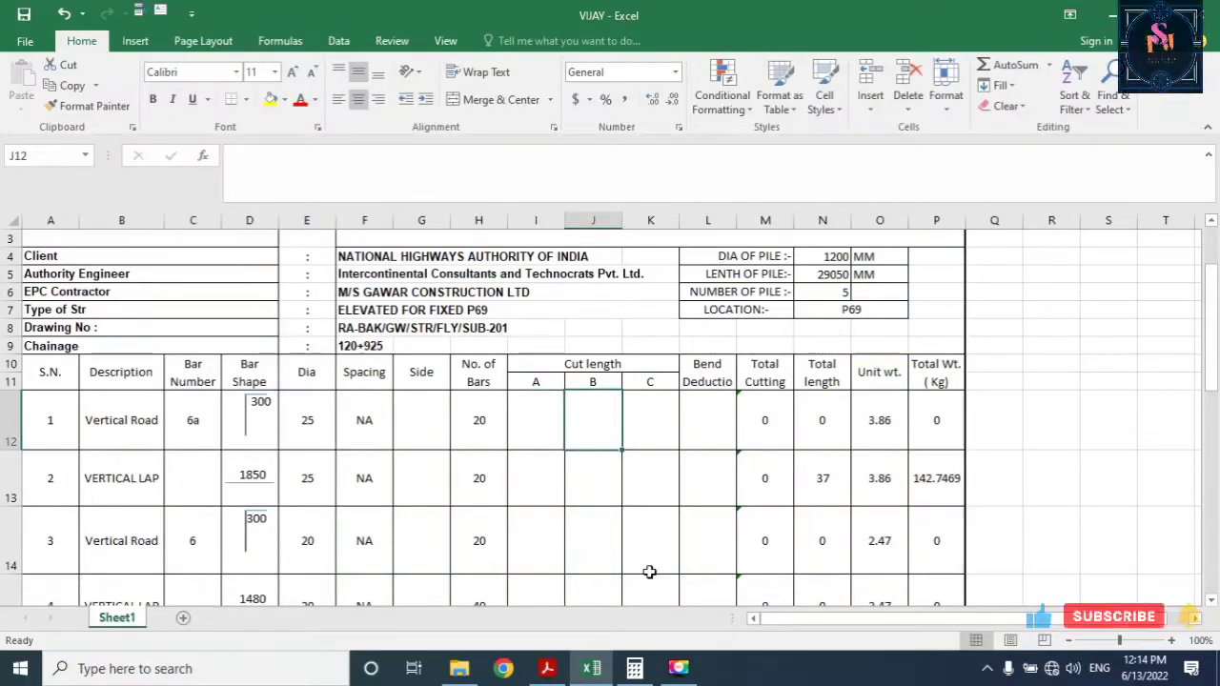
pyautogui.click(634, 668)
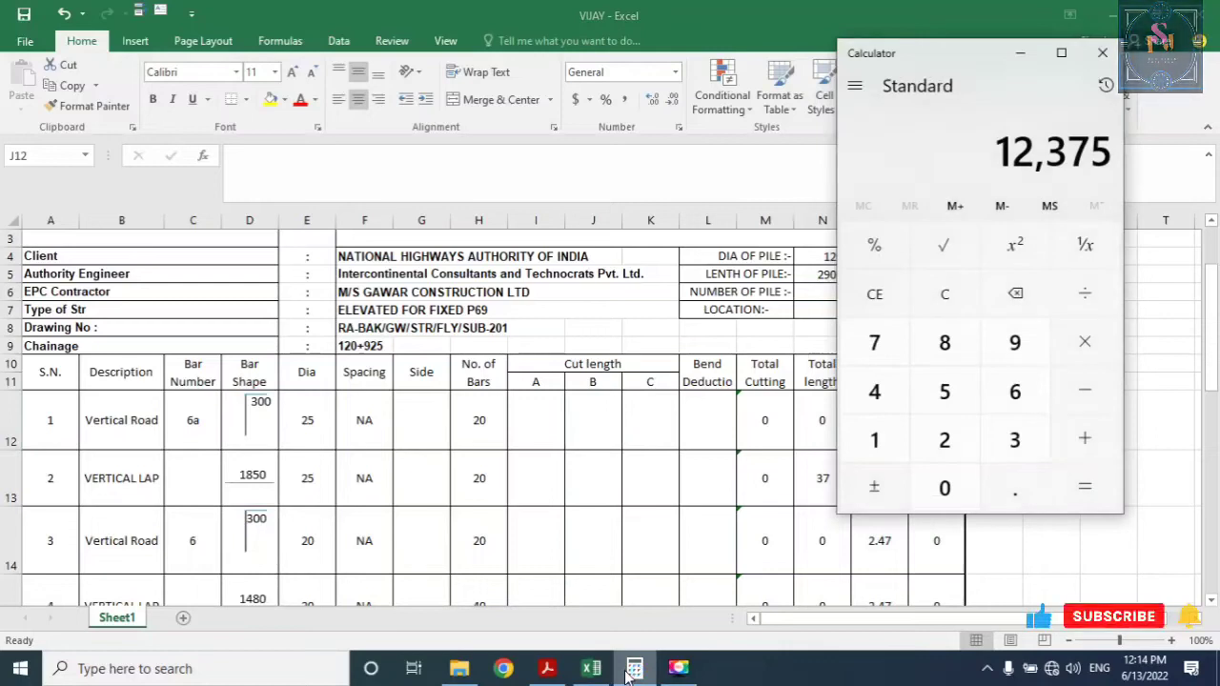
pyautogui.click(632, 669)
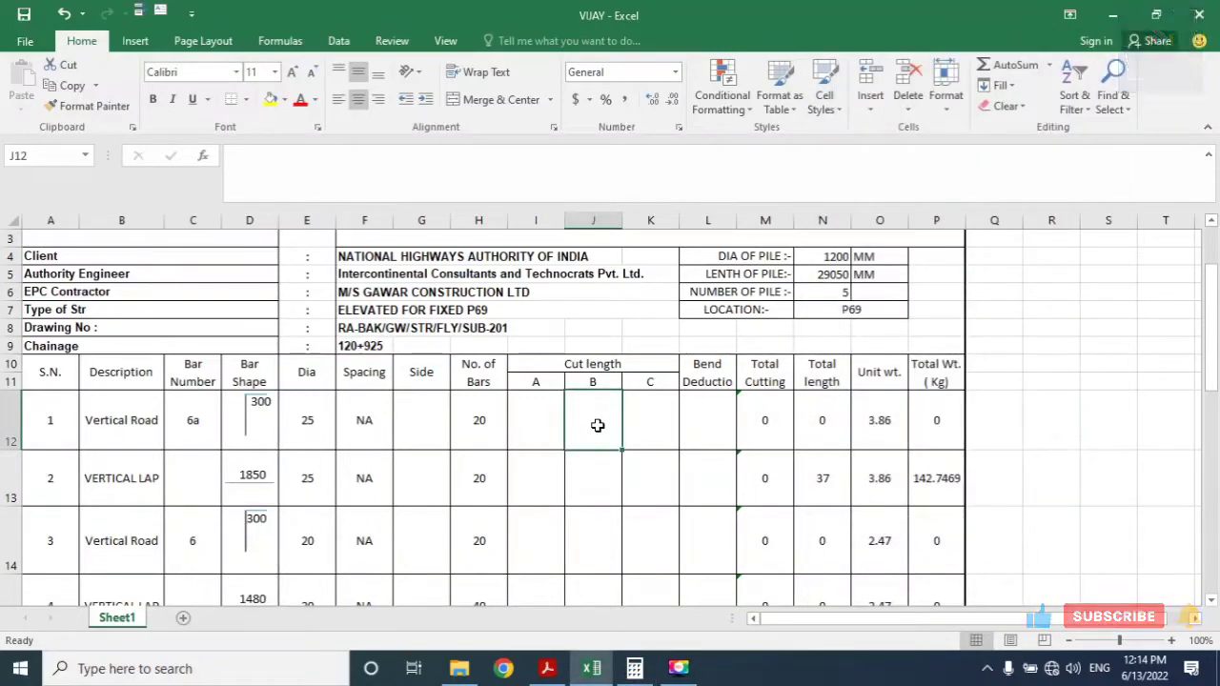
pyautogui.write('12375')
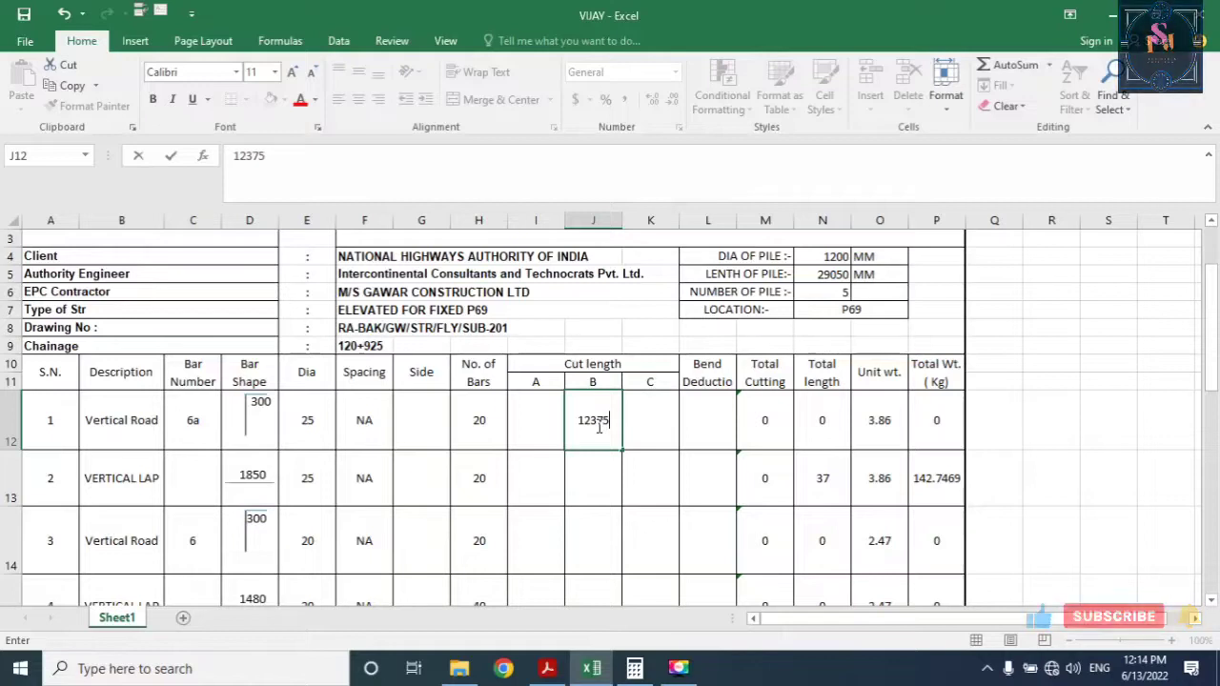
pyautogui.press('Return')
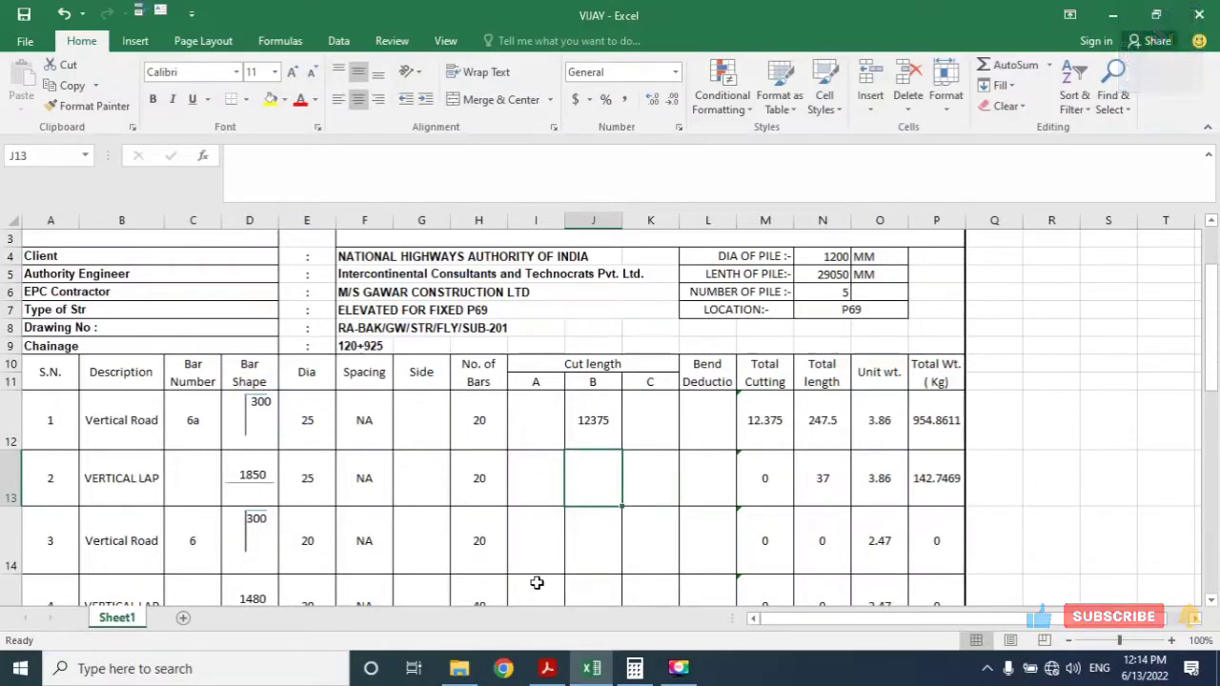
# Calculate the lap length for the 25 mm vertical bars in Calculator by multiplying 74 by 25
pyautogui.click(636, 665)
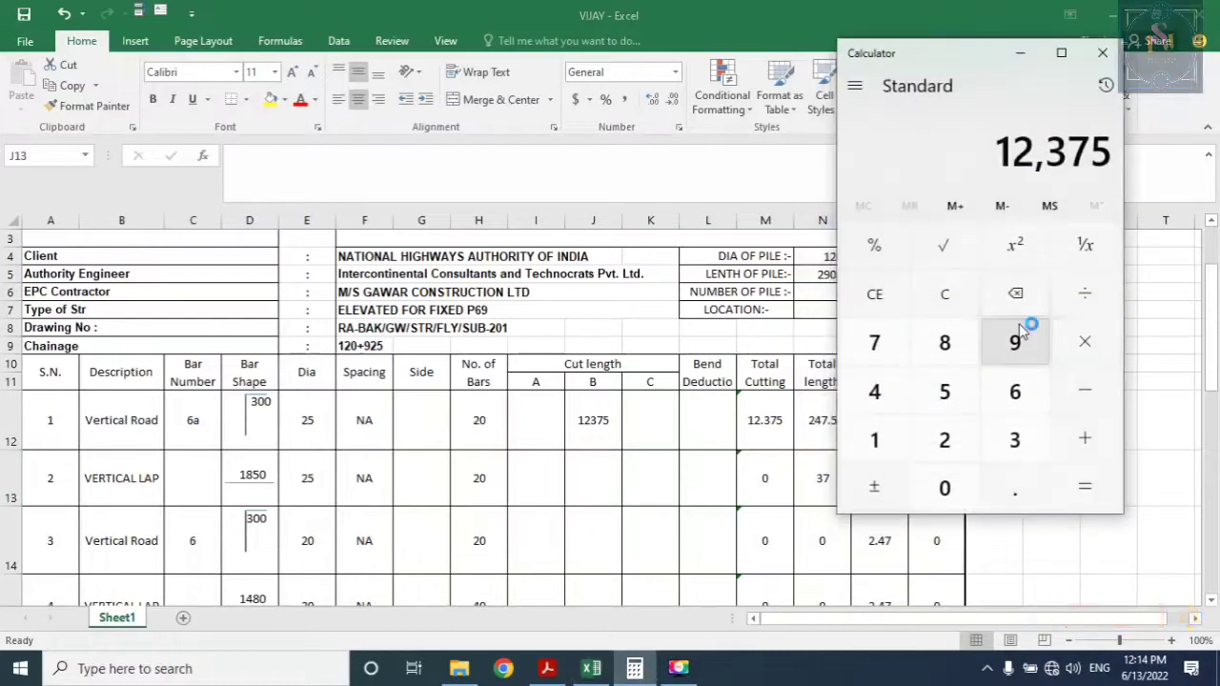
pyautogui.click(938, 303)
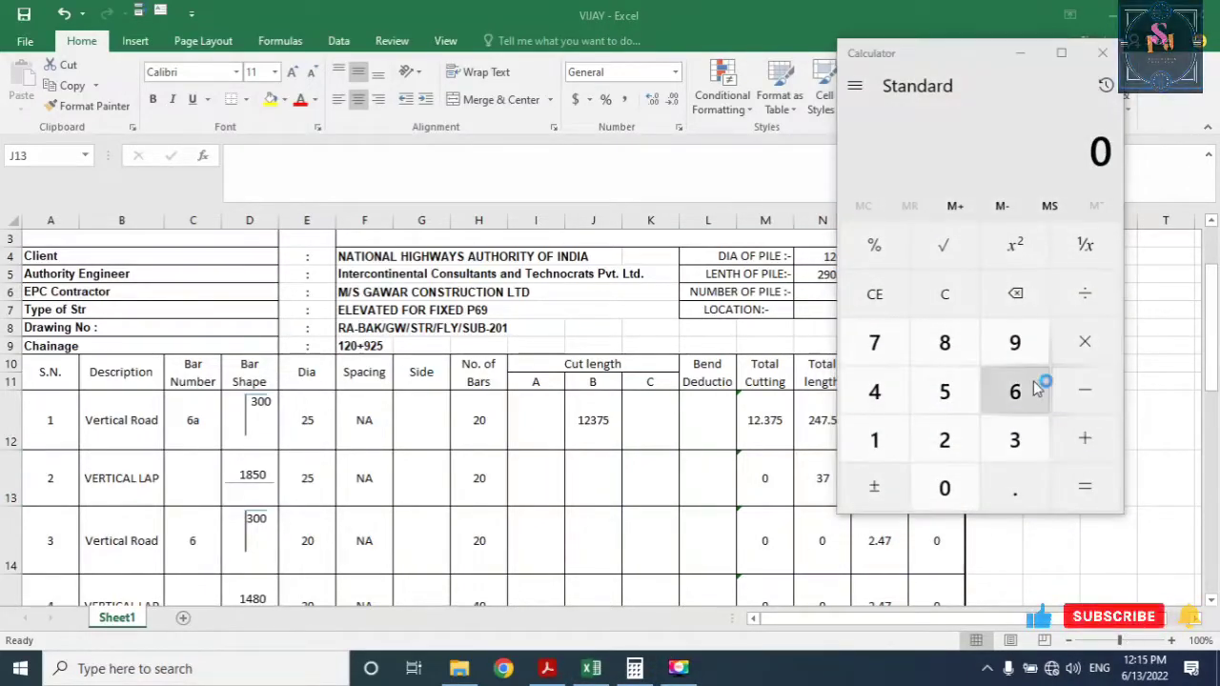
pyautogui.click(879, 345)
pyautogui.click(879, 399)
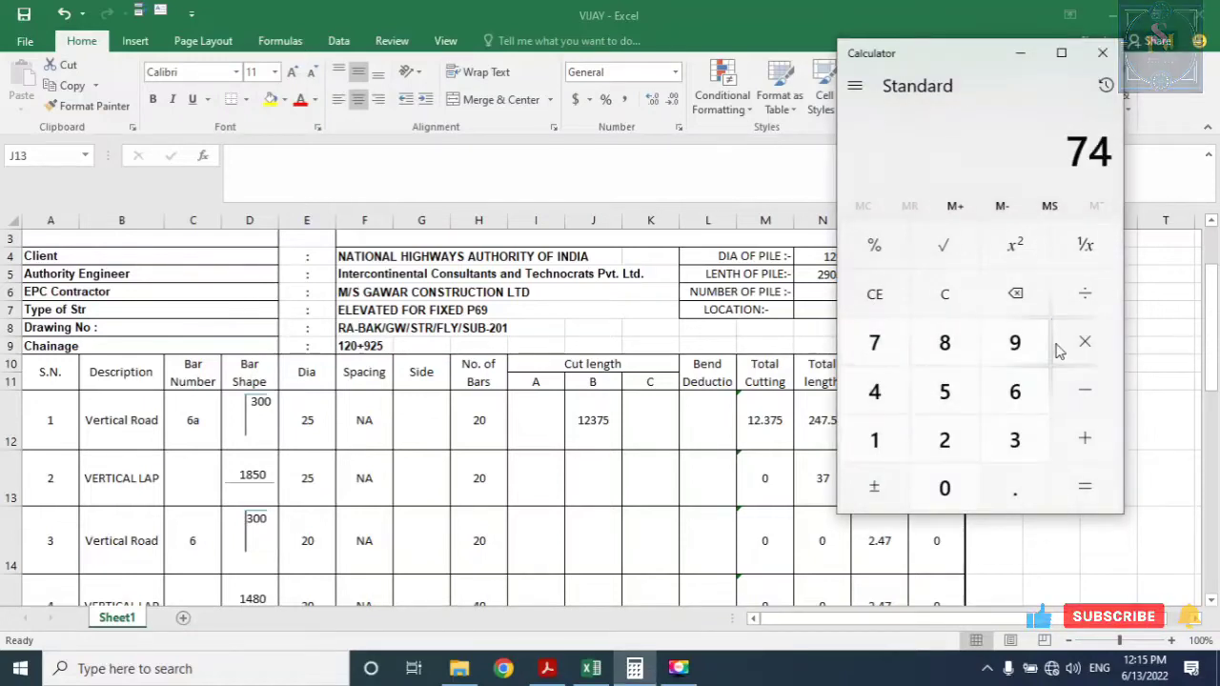
pyautogui.click(1075, 338)
pyautogui.click(942, 431)
pyautogui.click(944, 391)
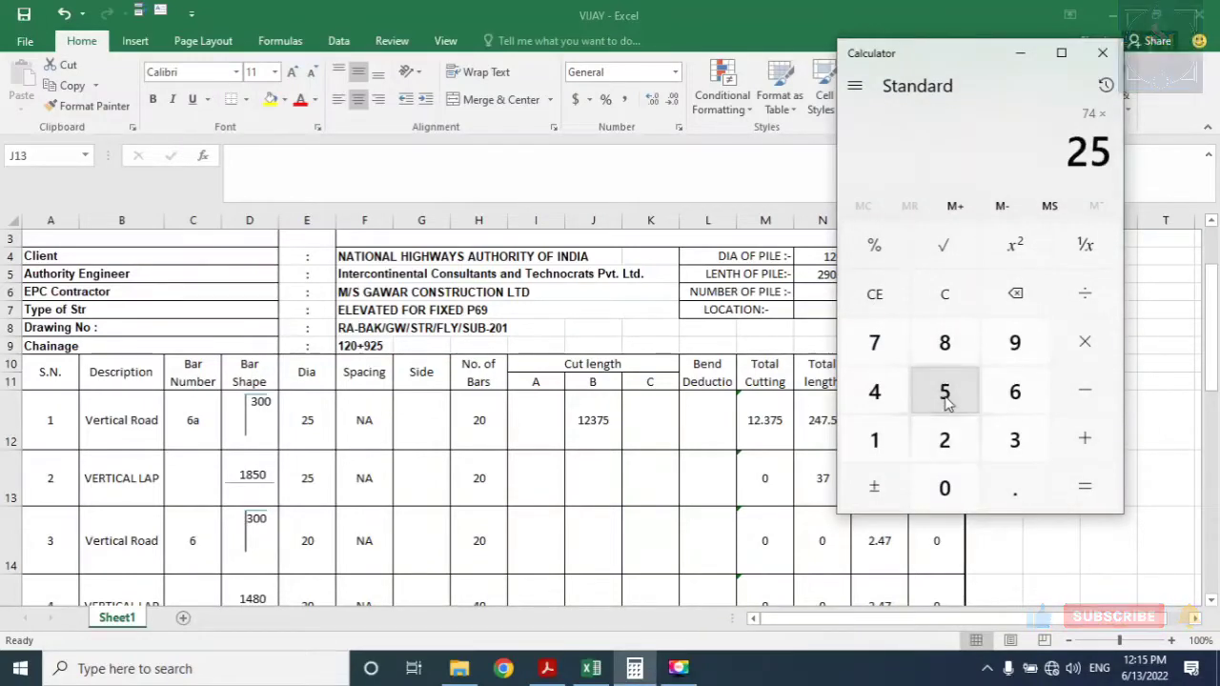
pyautogui.click(1084, 485)
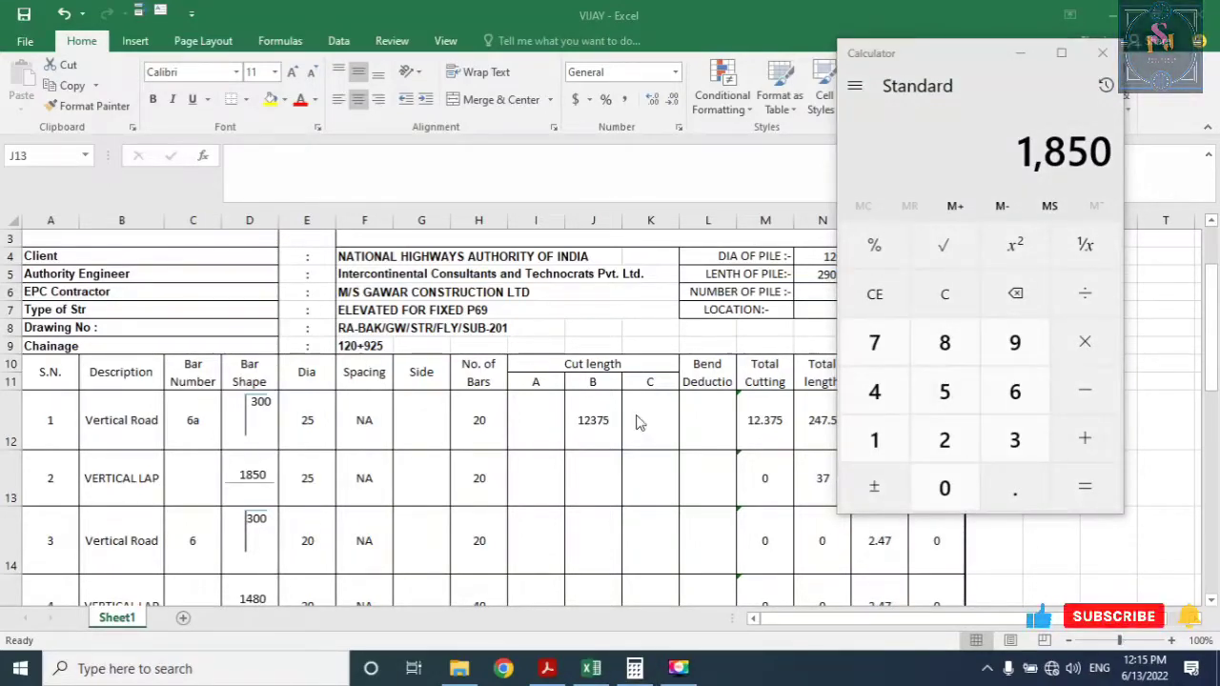
# Enter 1850 as the column B cut length for the 25 mm vertical lap in the Excel schedule
pyautogui.click(580, 472)
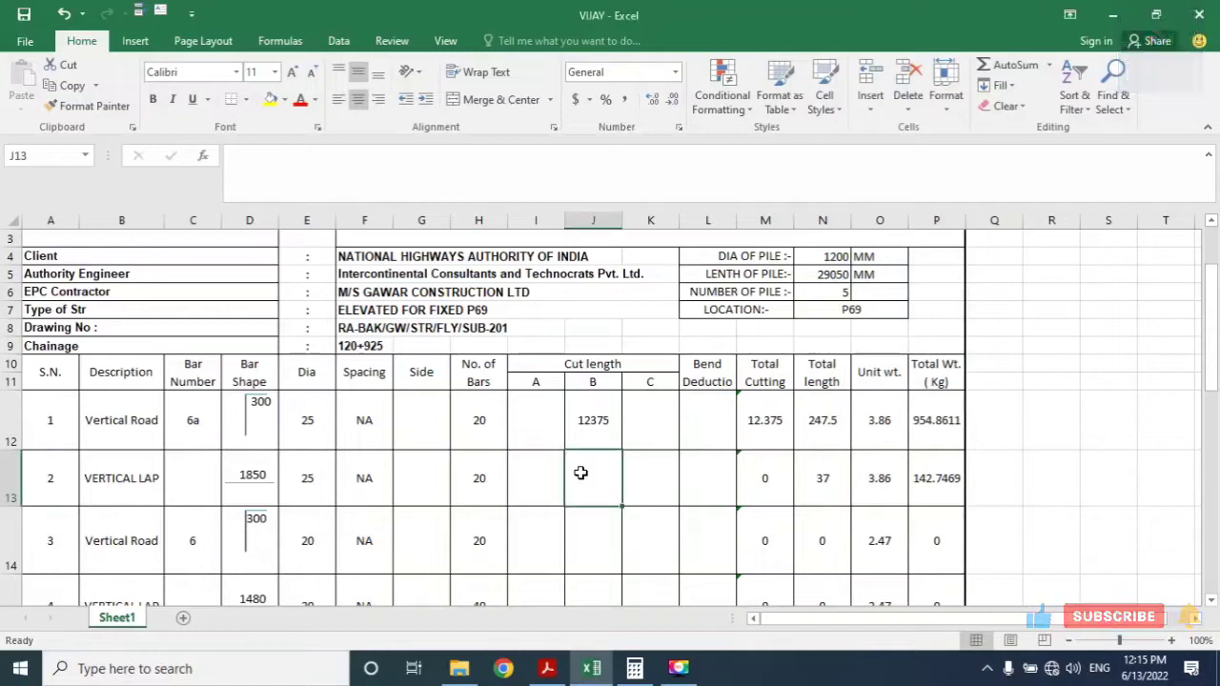
pyautogui.write('1850')
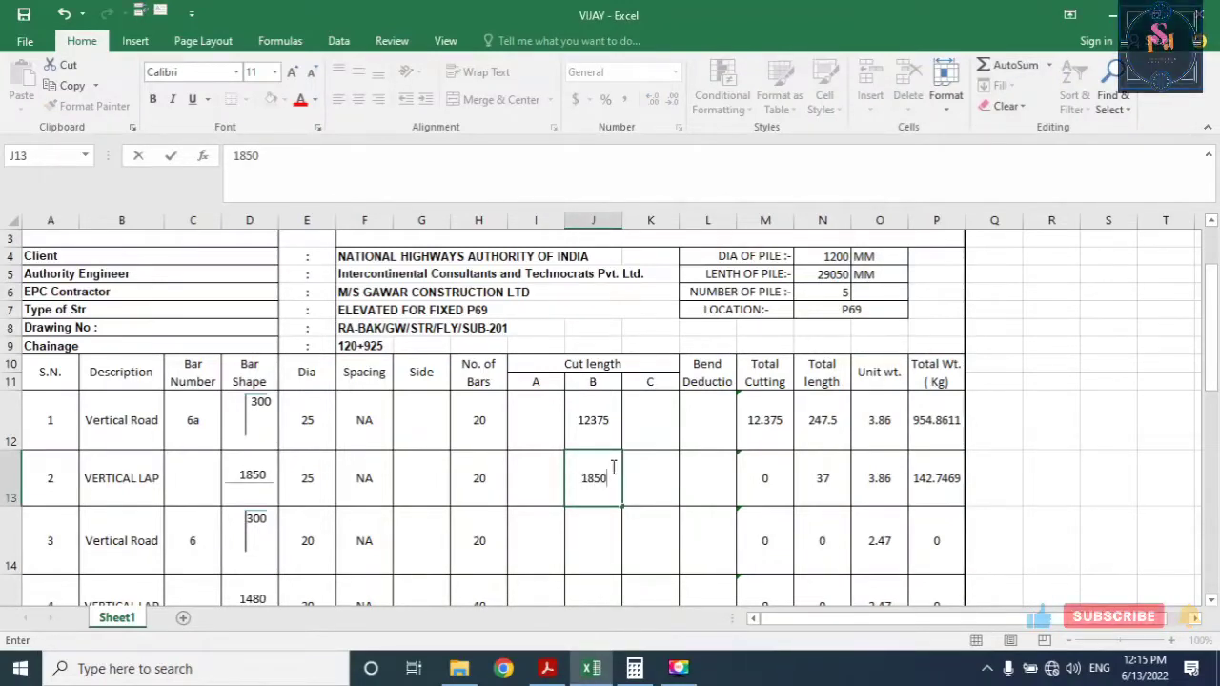
pyautogui.click(594, 538)
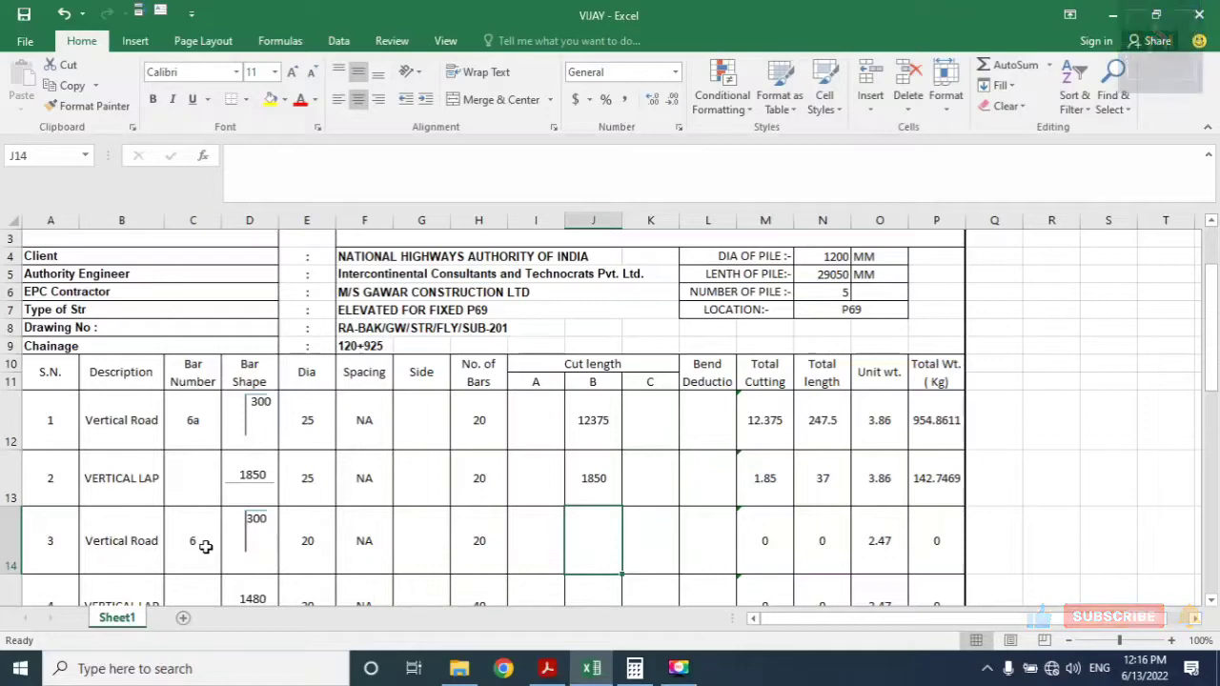
# Examine bar 6 in the PDF pile drawing from the pile cap to the shaft bottom, and return to its row in the Excel schedule
pyautogui.click(547, 668)
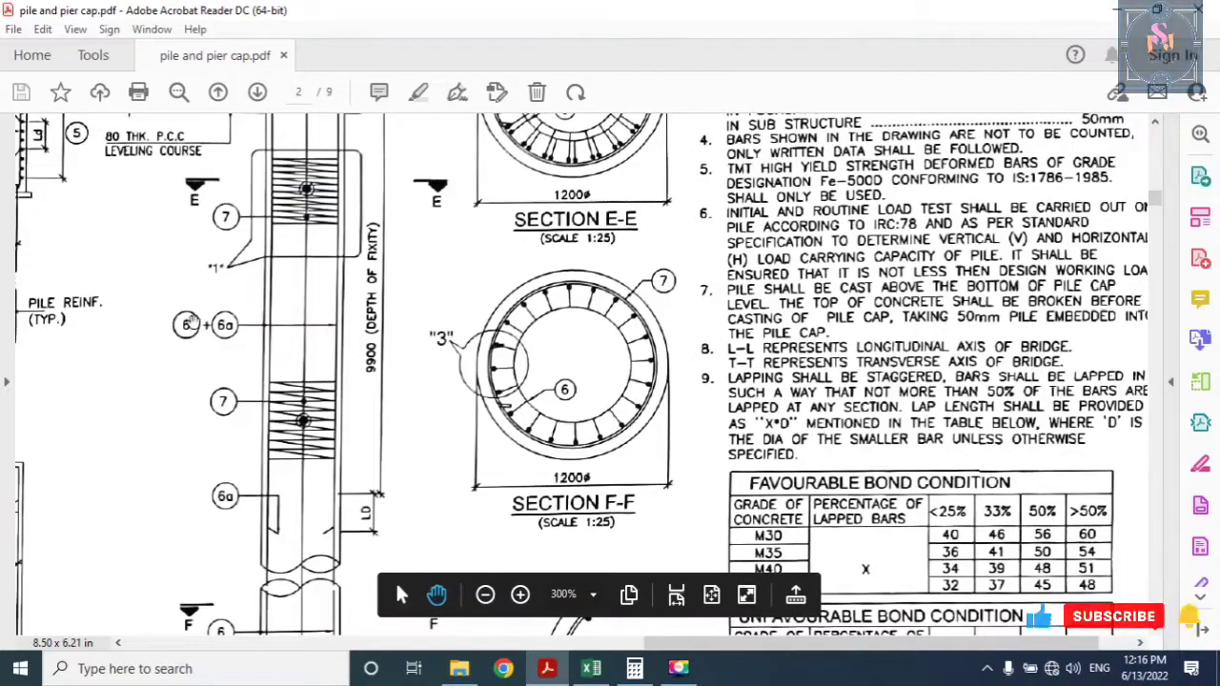
pyautogui.moveTo(1158, 203); pyautogui.dragTo(1159, 191)
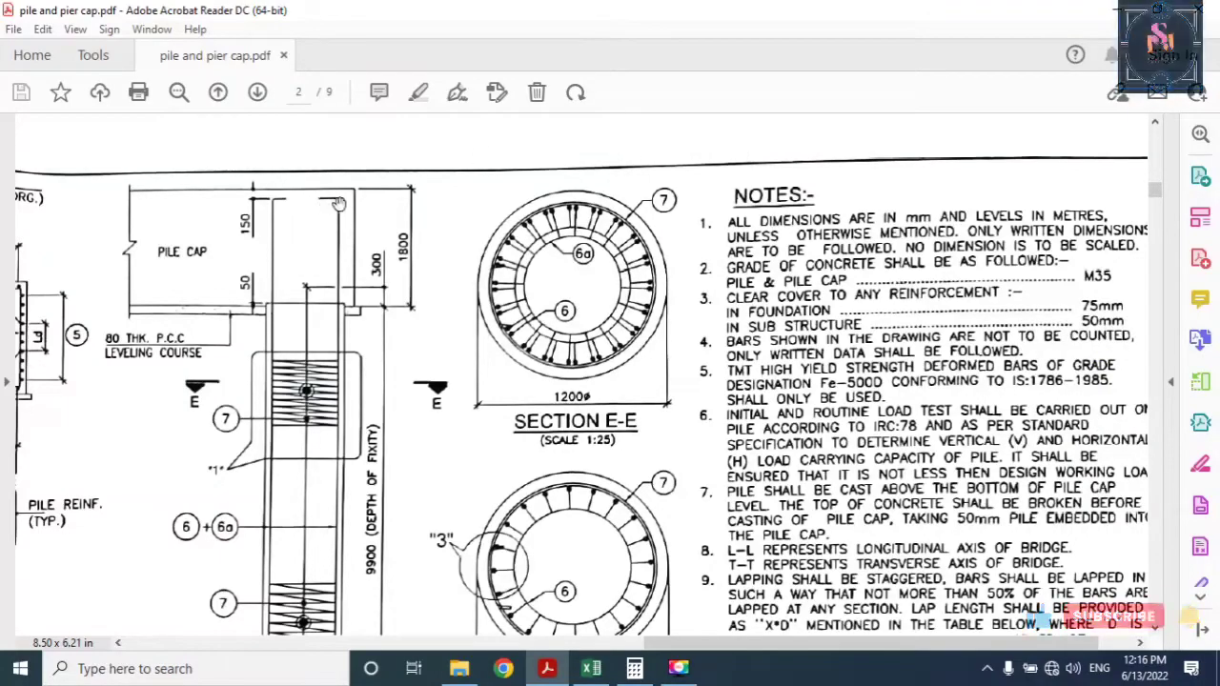
pyautogui.moveTo(1156, 193); pyautogui.dragTo(1159, 221)
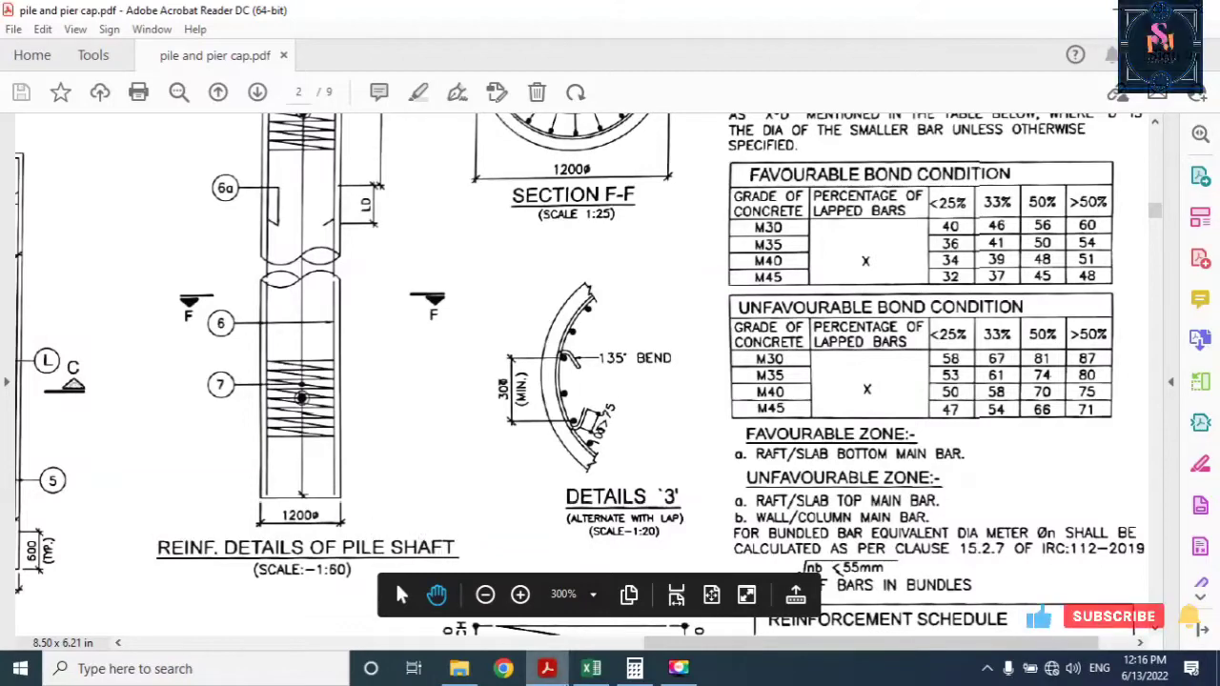
pyautogui.moveTo(599, 679)
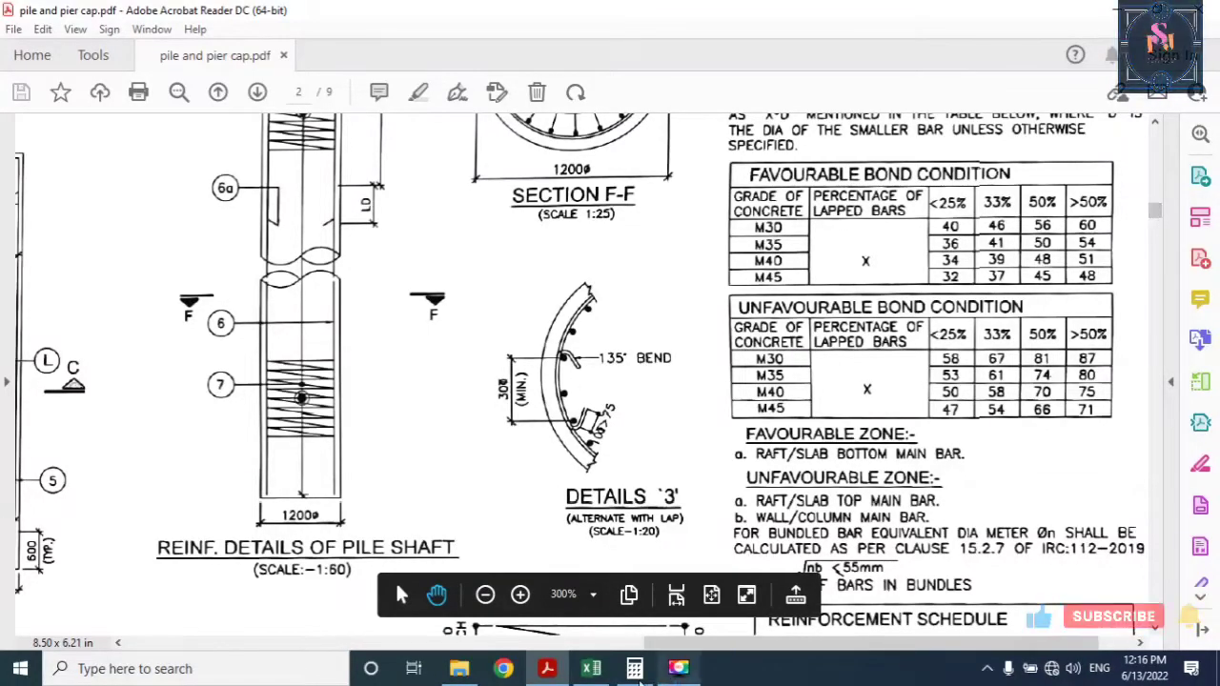
pyautogui.click(599, 667)
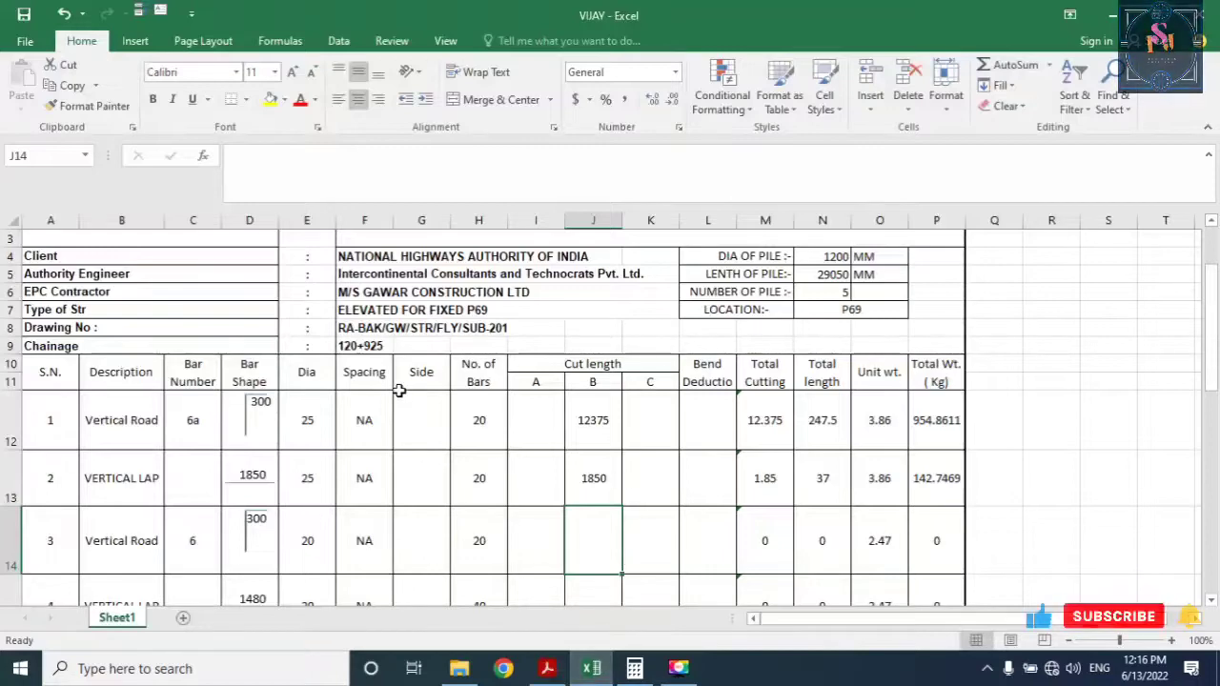
pyautogui.scroll(-4, 508, 486)
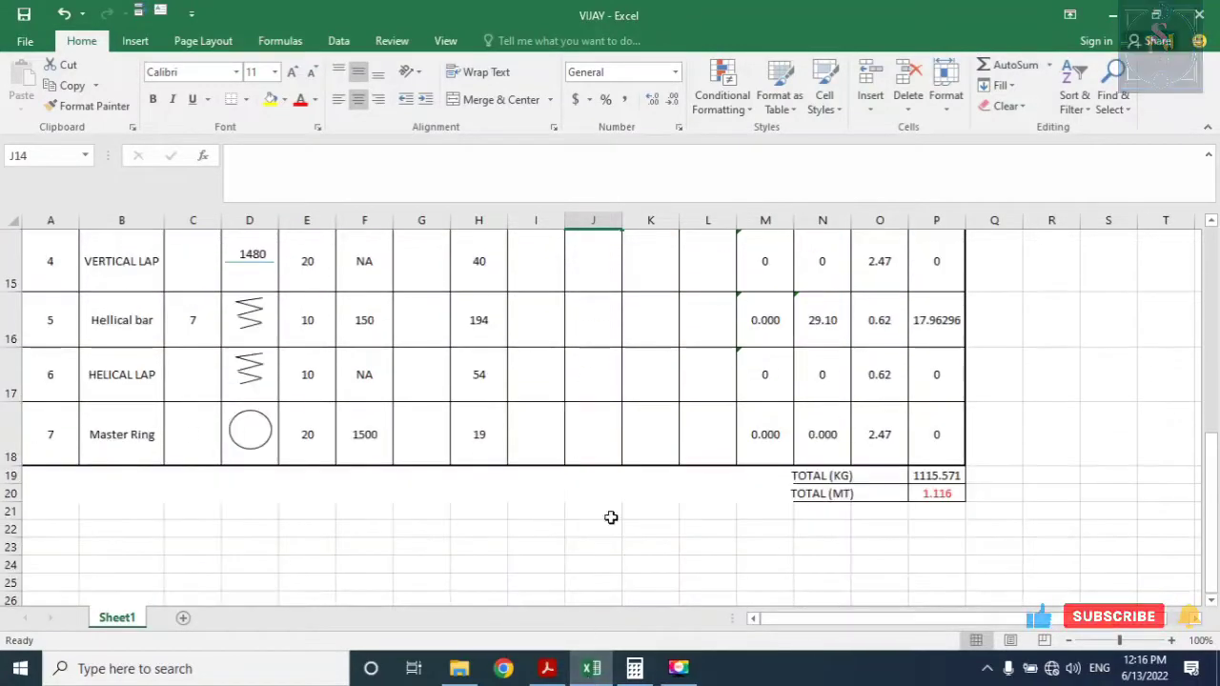
pyautogui.scroll(1, 622, 451)
pyautogui.scroll(1, 621, 451)
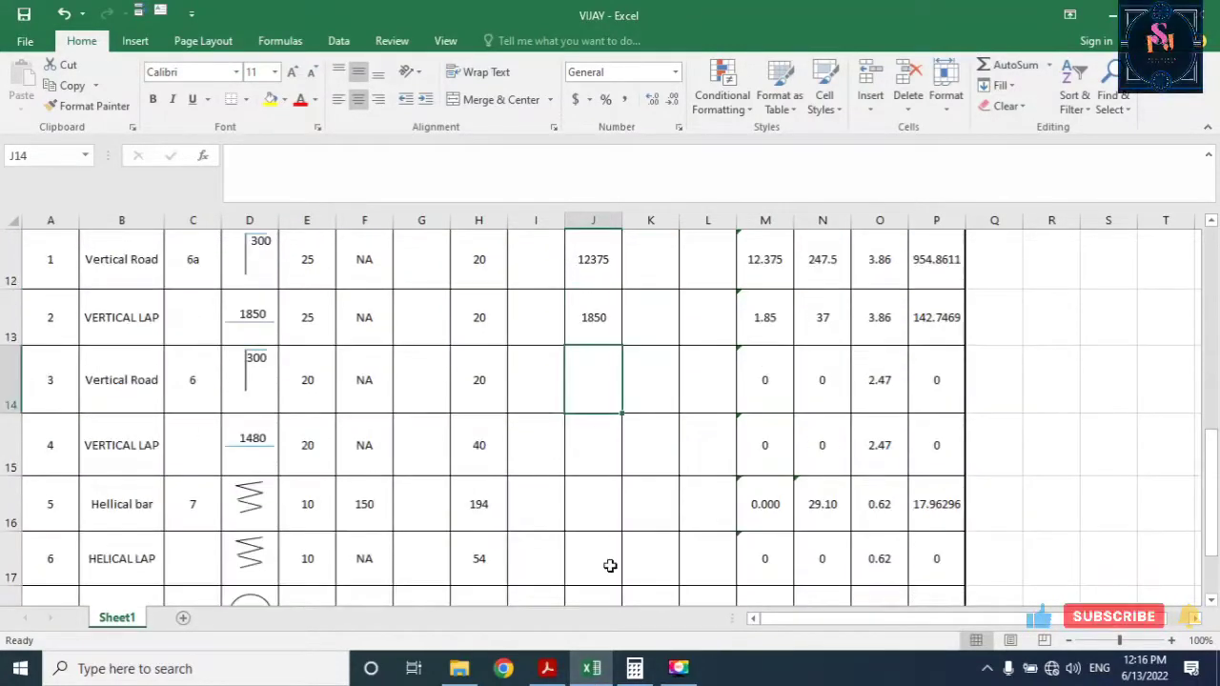
# Clear Calculator and start bar 6's length sum with 29000
pyautogui.click(634, 667)
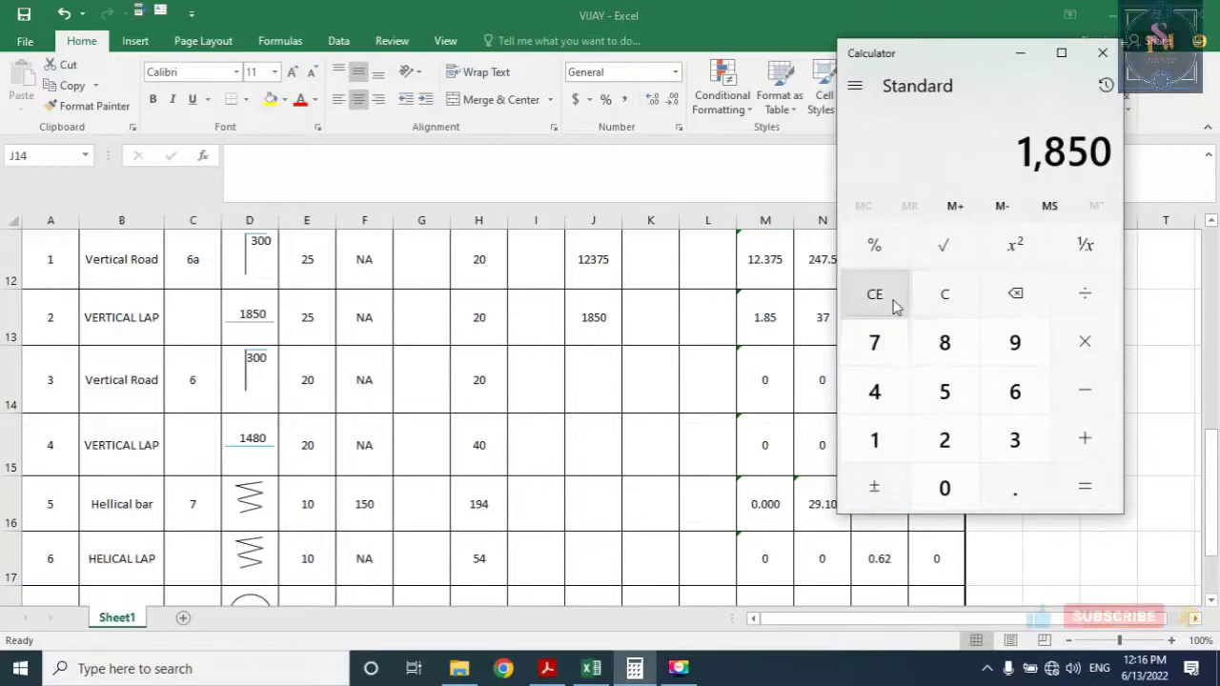
pyautogui.click(943, 295)
pyautogui.click(943, 441)
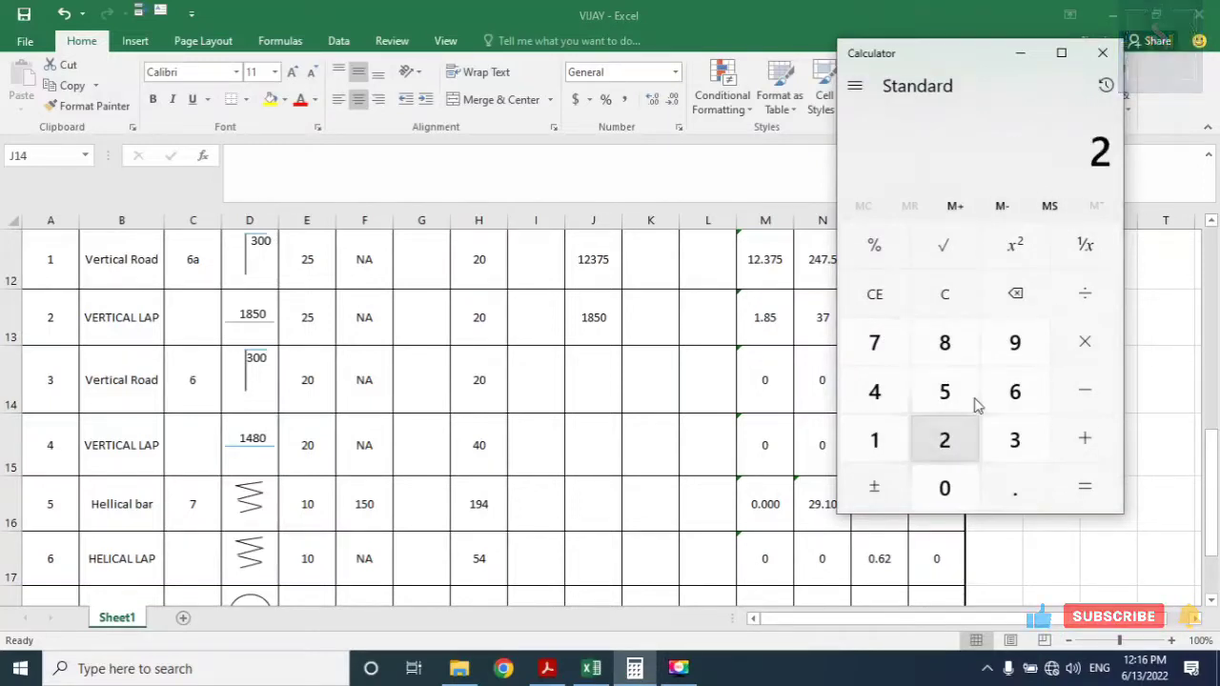
pyautogui.click(1015, 342)
pyautogui.click(944, 488)
pyautogui.click(944, 488)
pyautogui.click(945, 488)
pyautogui.click(1070, 442)
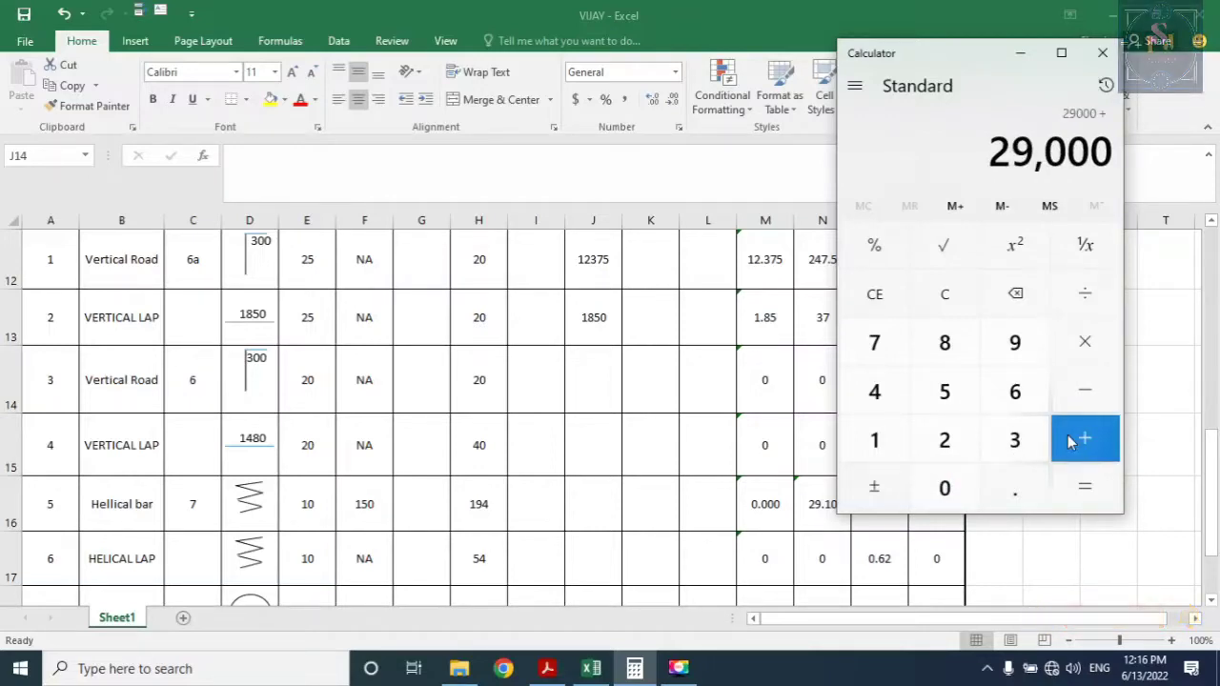
pyautogui.click(1122, 620)
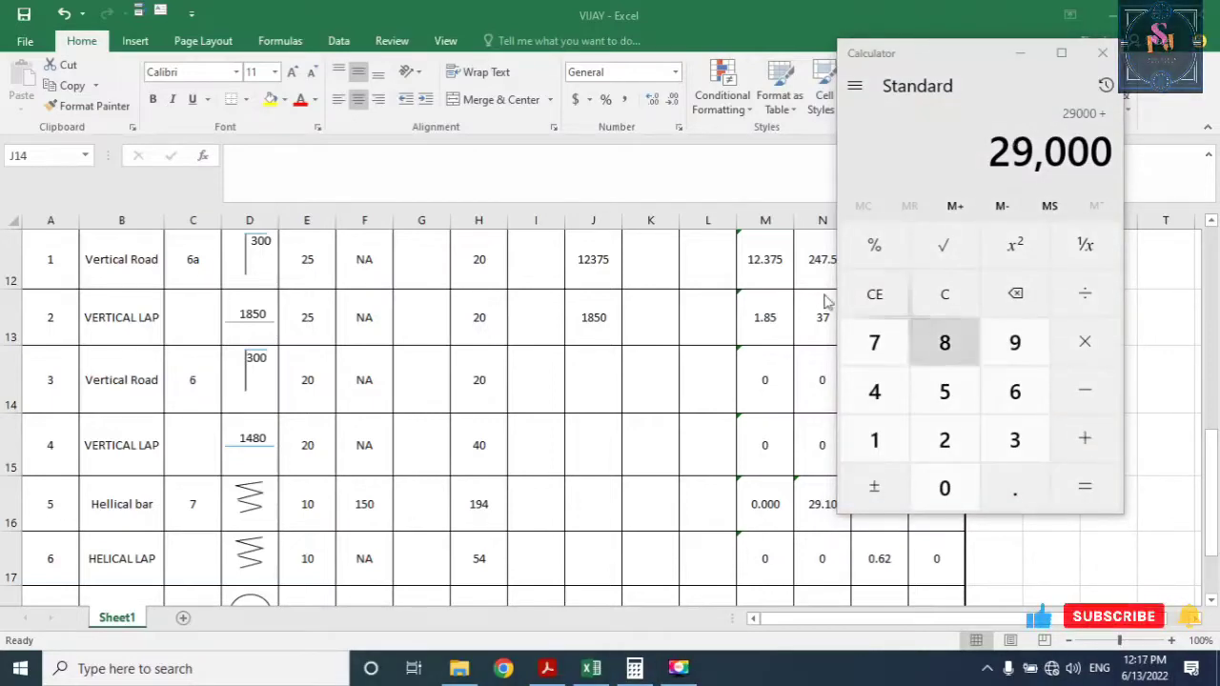
# Check the pile cap dimensions in the PDF drawing and add 1500 to bar 6's running length in Calculator
pyautogui.click(547, 668)
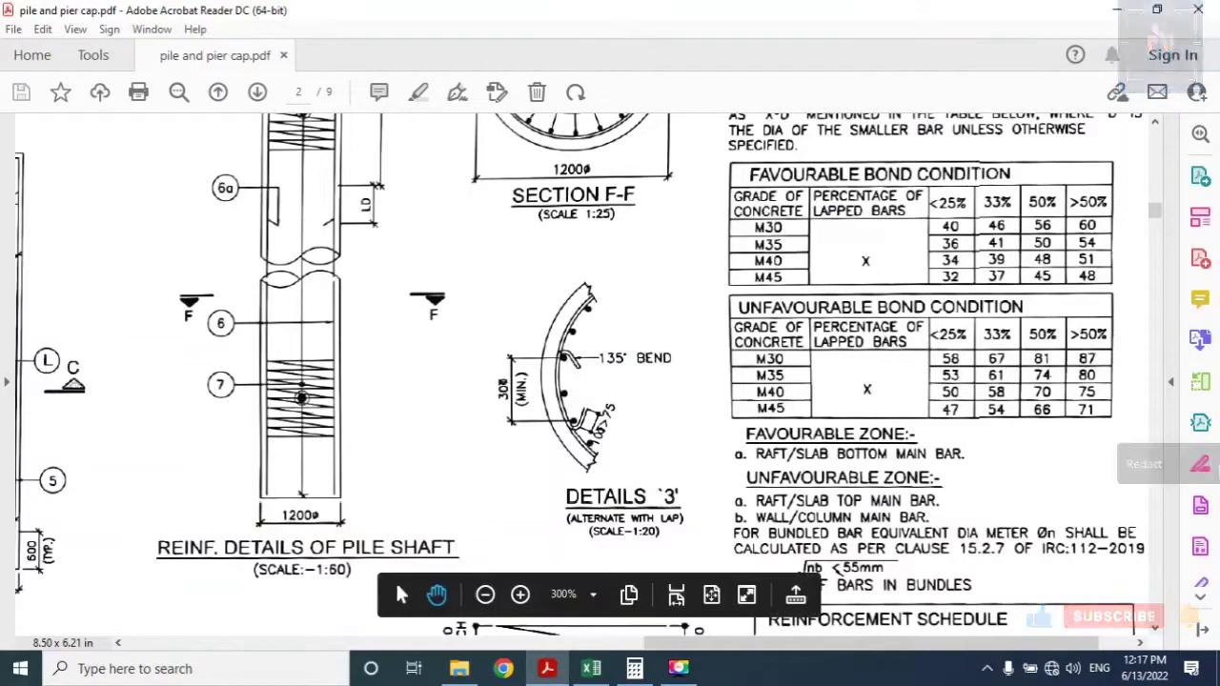
pyautogui.moveTo(1156, 221); pyautogui.dragTo(1156, 204)
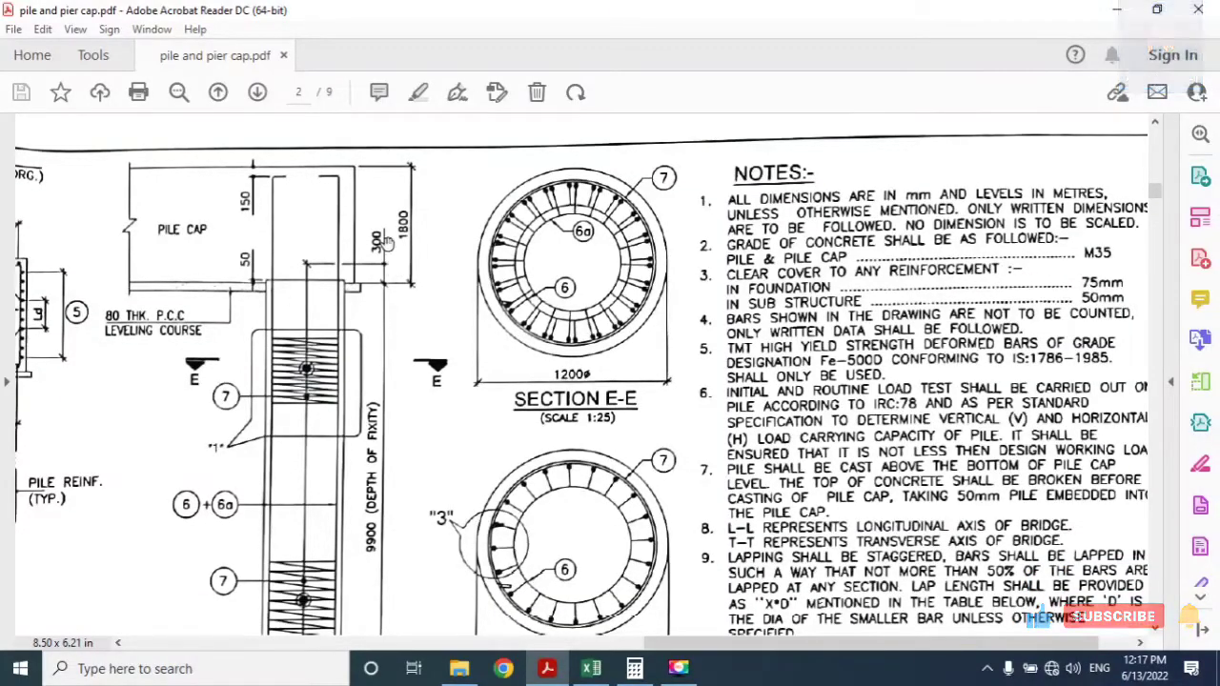
pyautogui.click(634, 668)
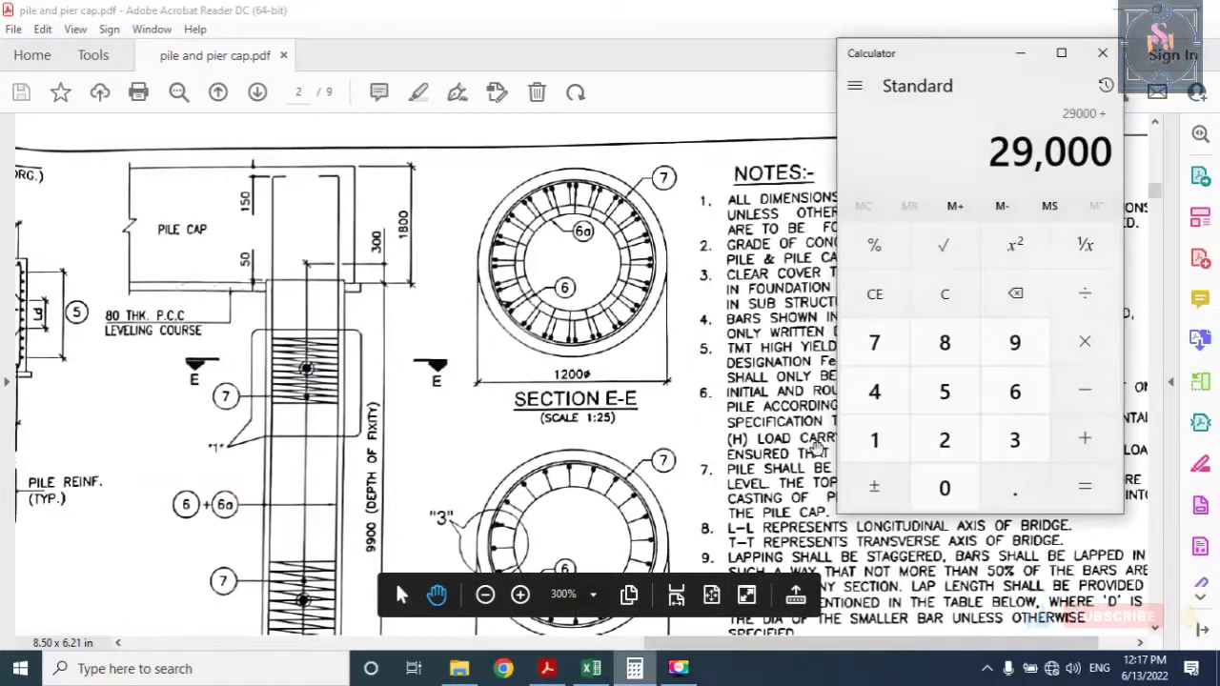
pyautogui.click(873, 444)
pyautogui.click(941, 391)
pyautogui.click(939, 491)
pyautogui.click(939, 491)
pyautogui.click(1080, 444)
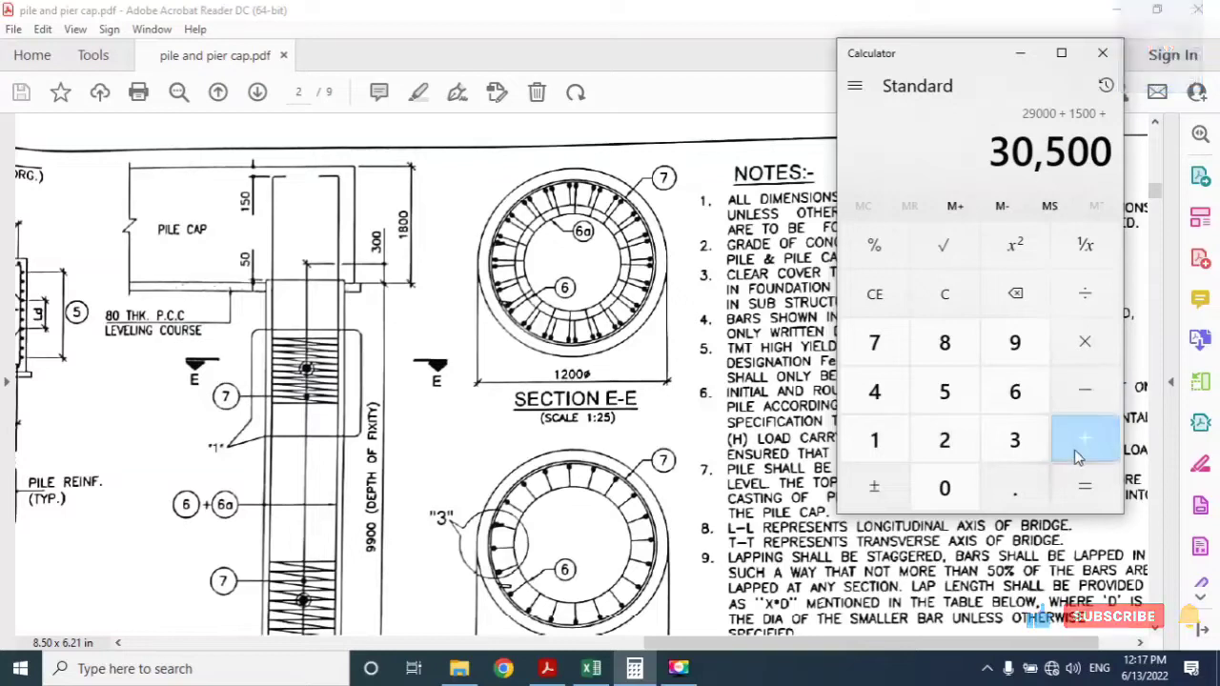
# Add 150 to bar 6's running length and subtract 75 for the clear cover to get the total
pyautogui.click(874, 440)
pyautogui.click(945, 391)
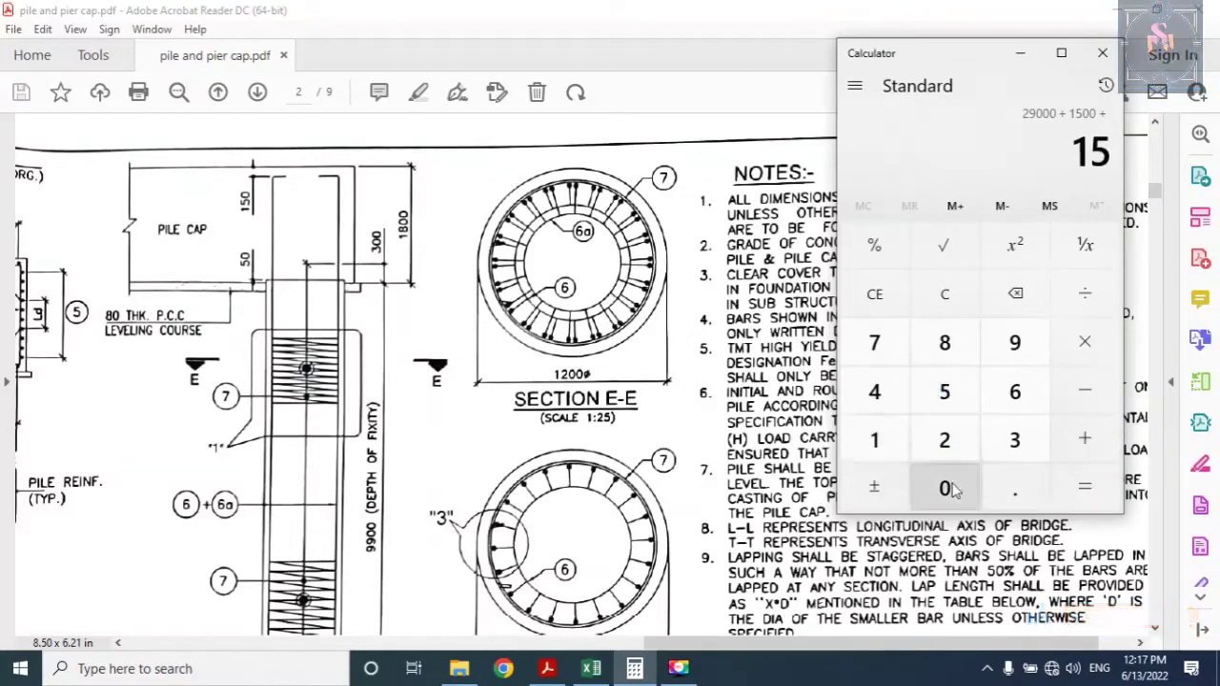
pyautogui.click(956, 500)
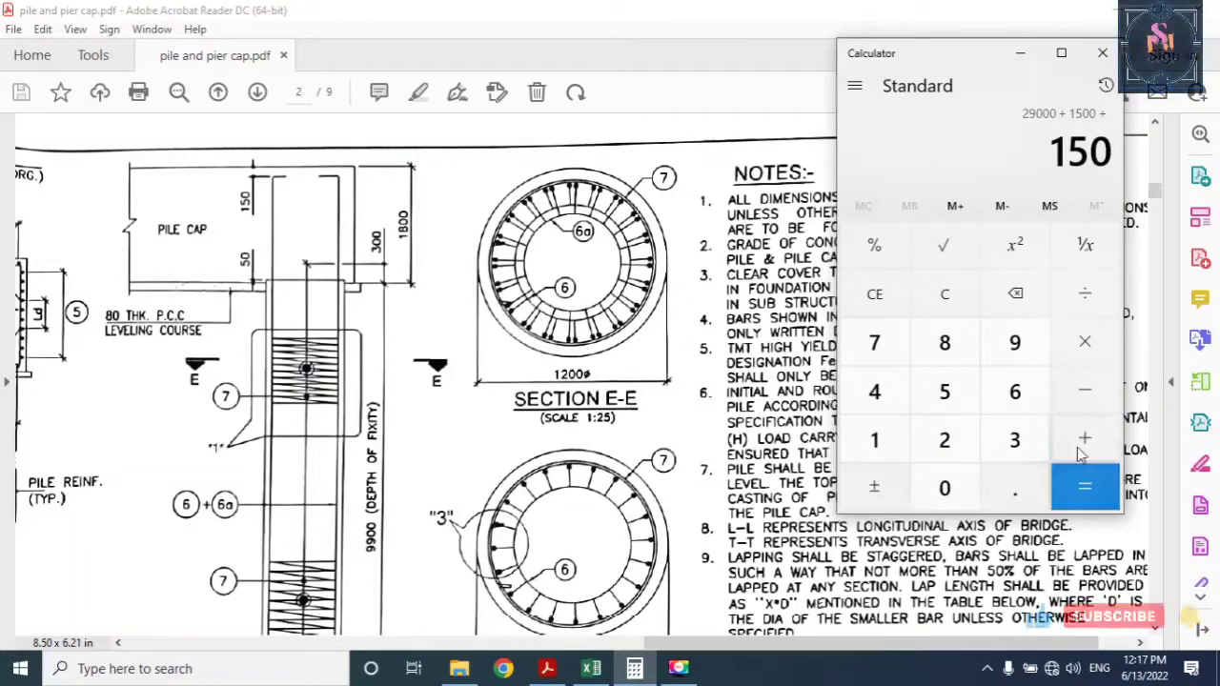
pyautogui.click(1080, 446)
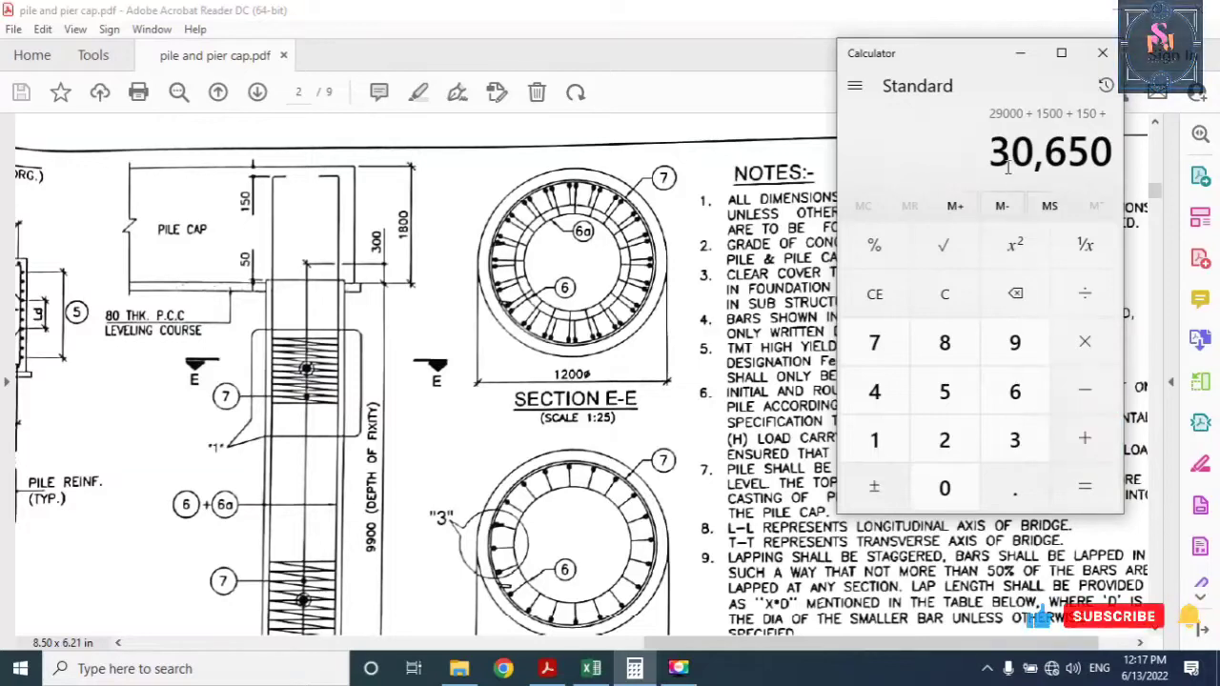
pyautogui.click(1092, 403)
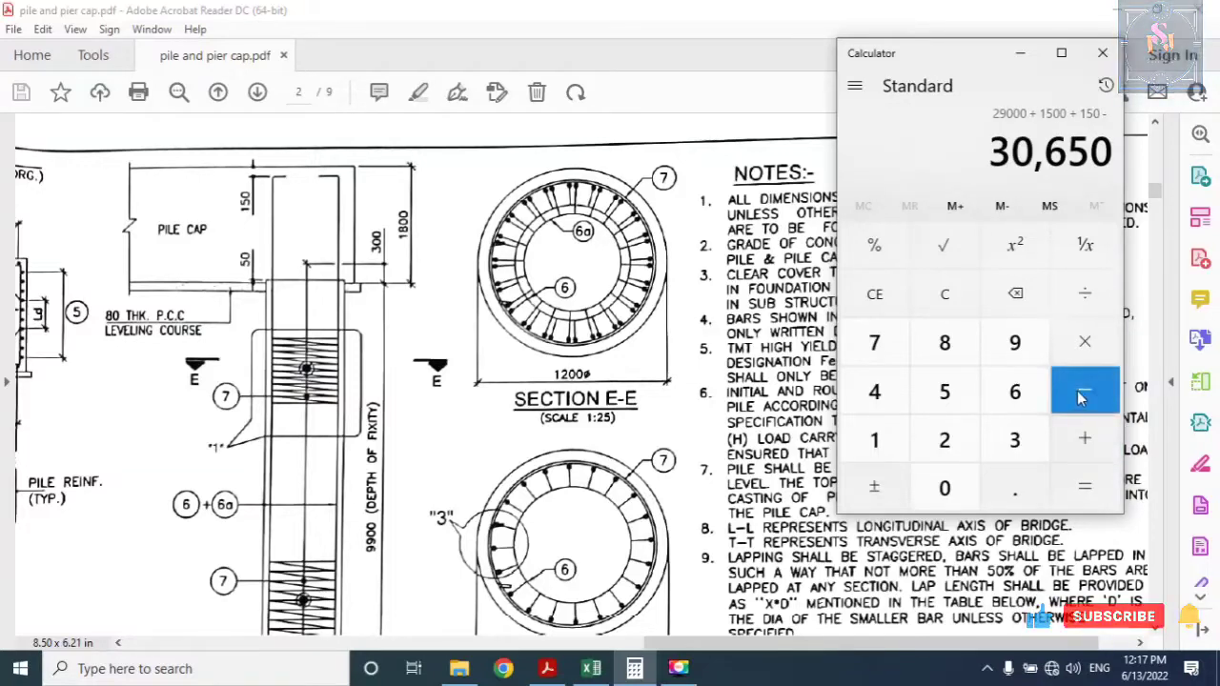
pyautogui.click(877, 345)
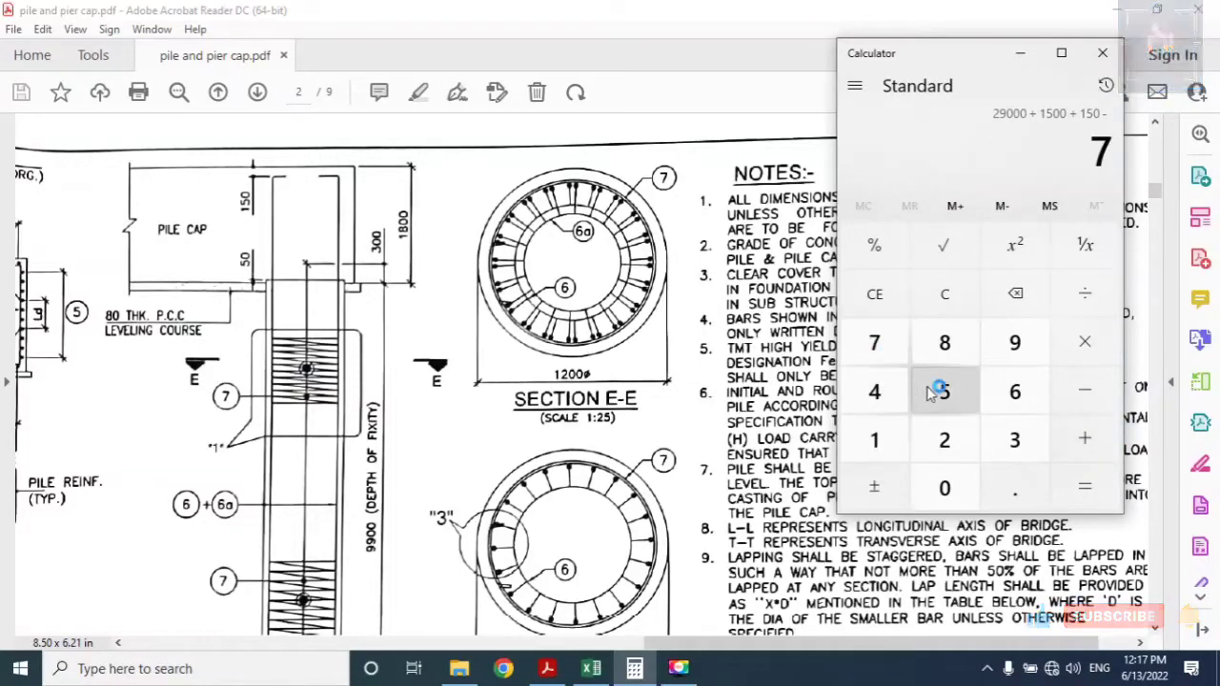
pyautogui.click(941, 402)
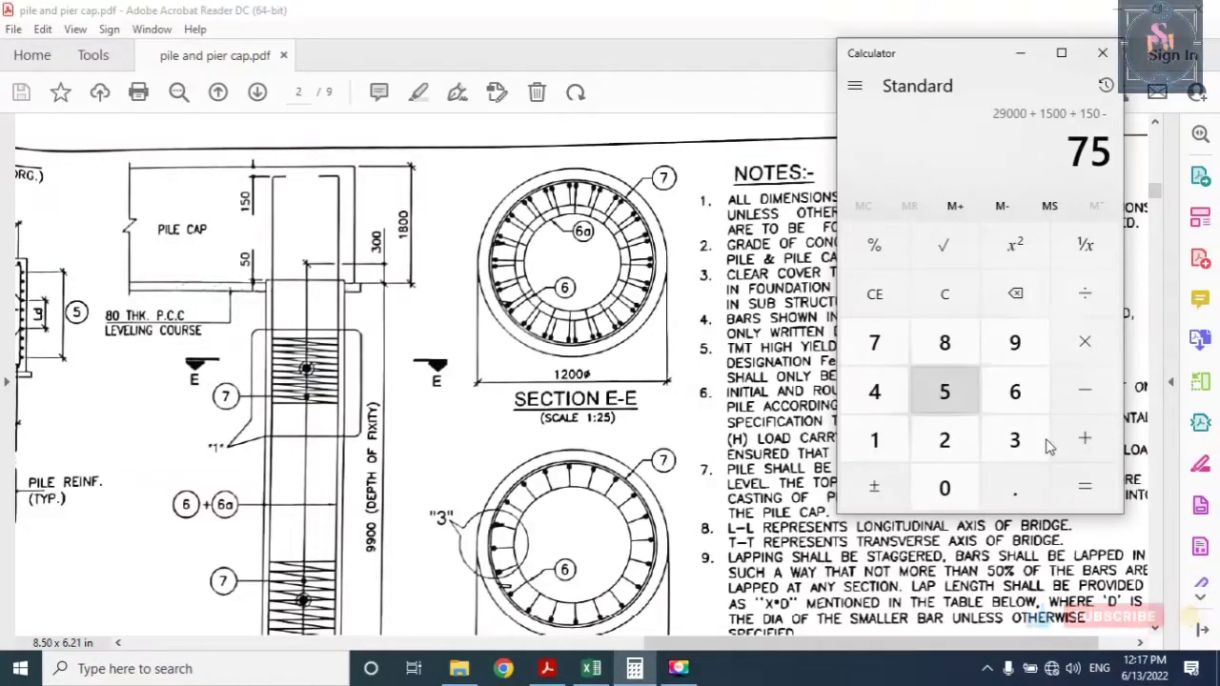
pyautogui.click(1085, 486)
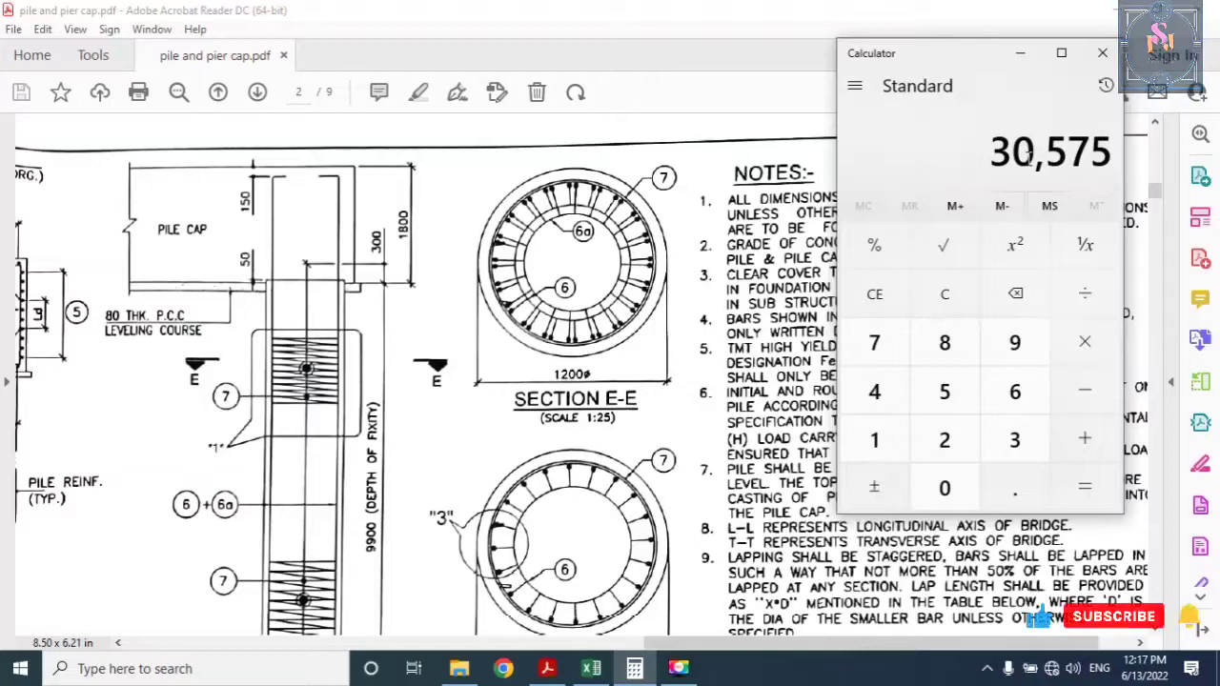
# Switch to the Excel schedule and enter 30575 as the column B cut length for bar 6
pyautogui.click(595, 667)
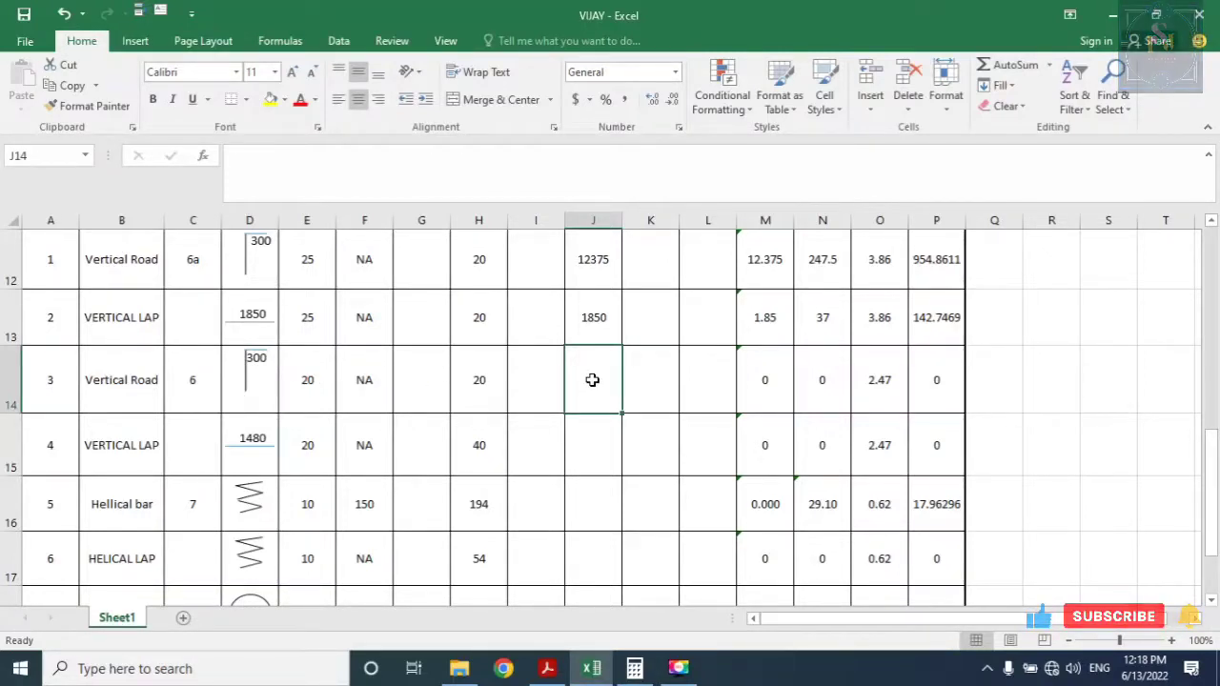
pyautogui.click(635, 669)
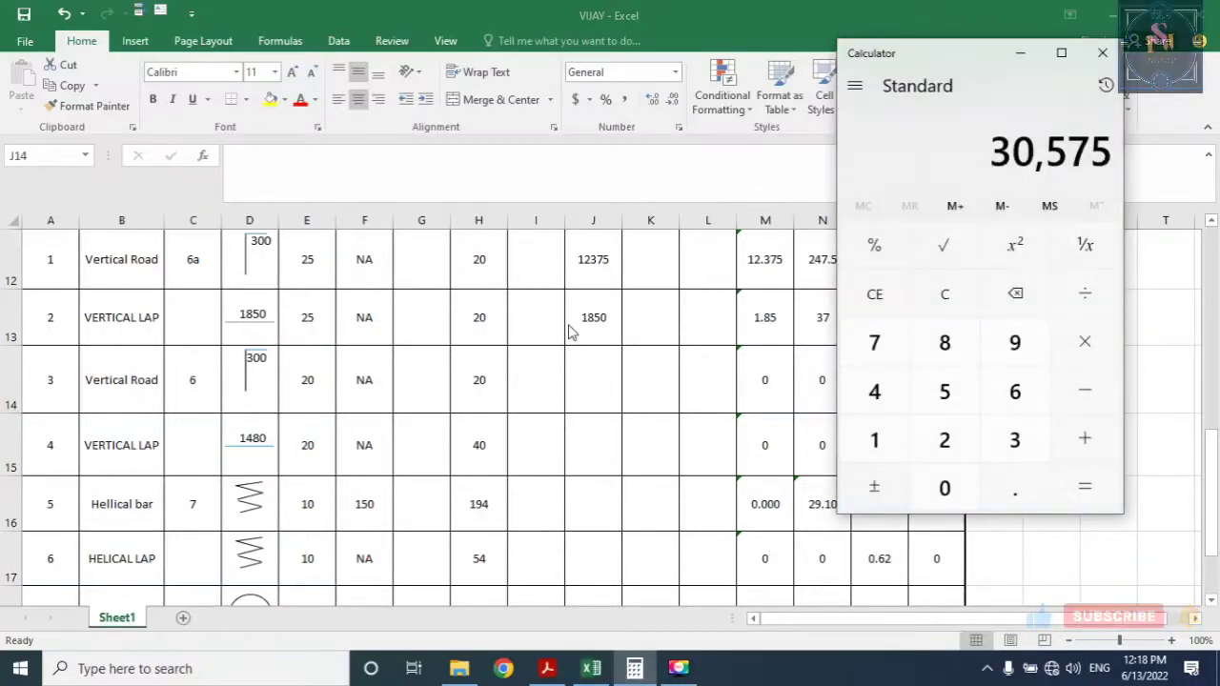
pyautogui.click(578, 383)
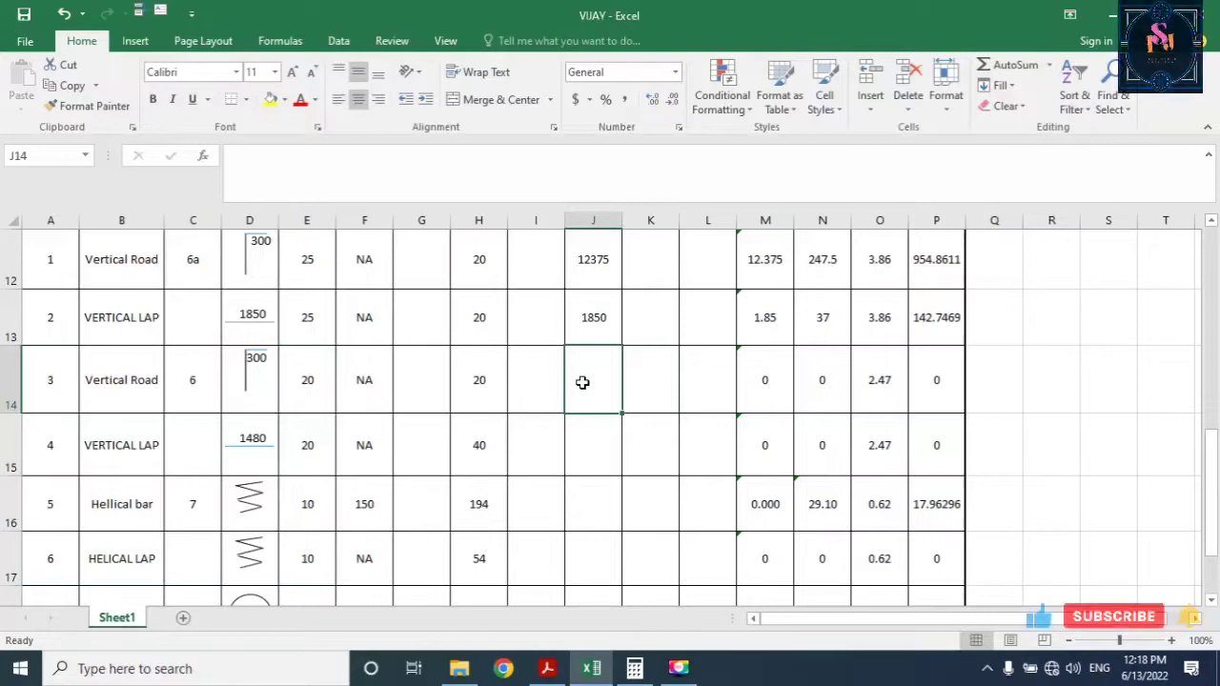
pyautogui.write('30575')
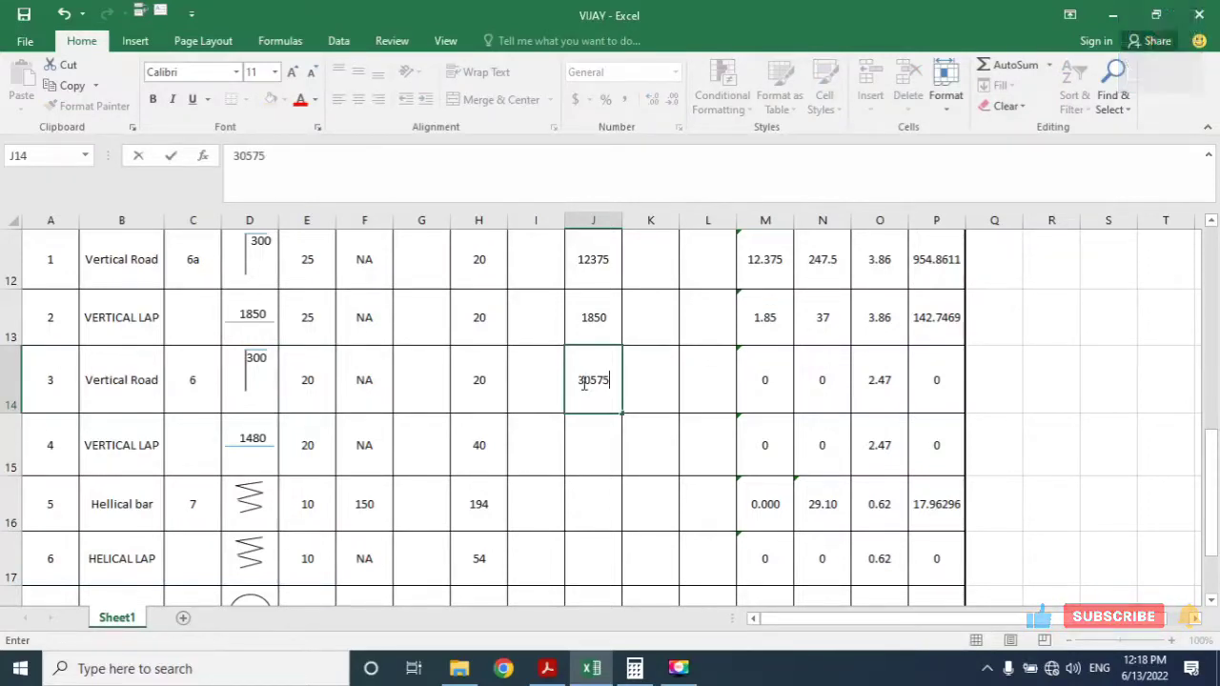
pyautogui.press('Return')
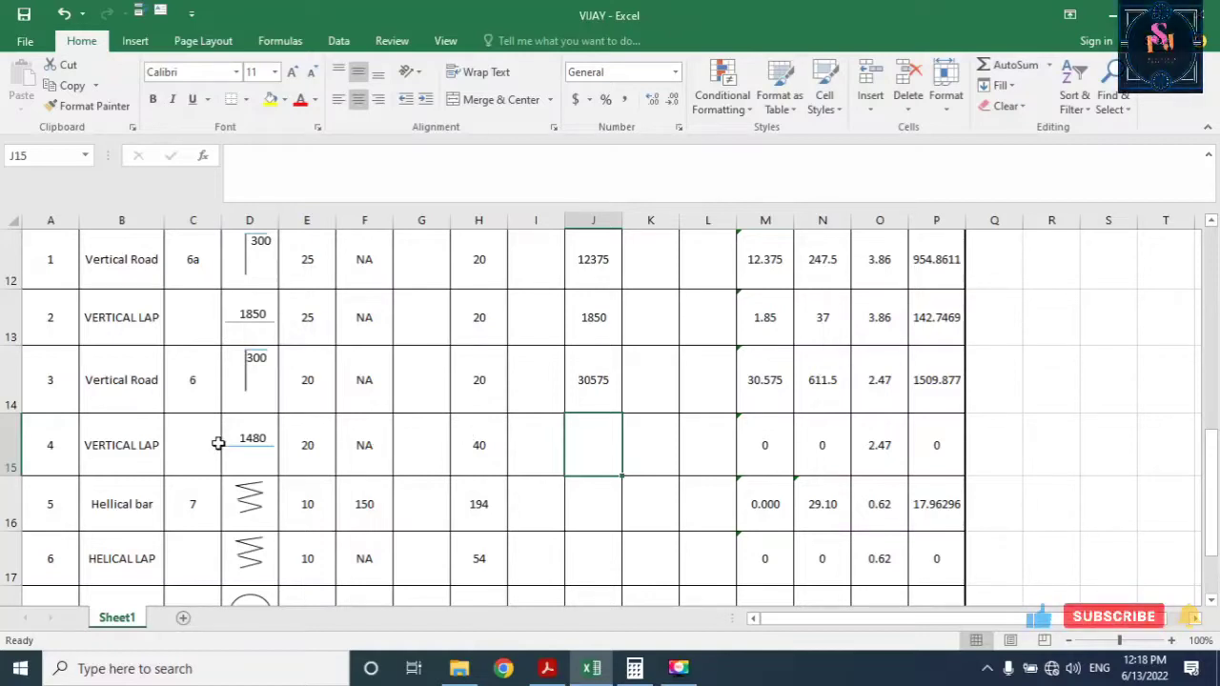
# Clear the previous result by calculating the 20 mm vertical lap length in Calculator as 74 × 20
pyautogui.click(634, 667)
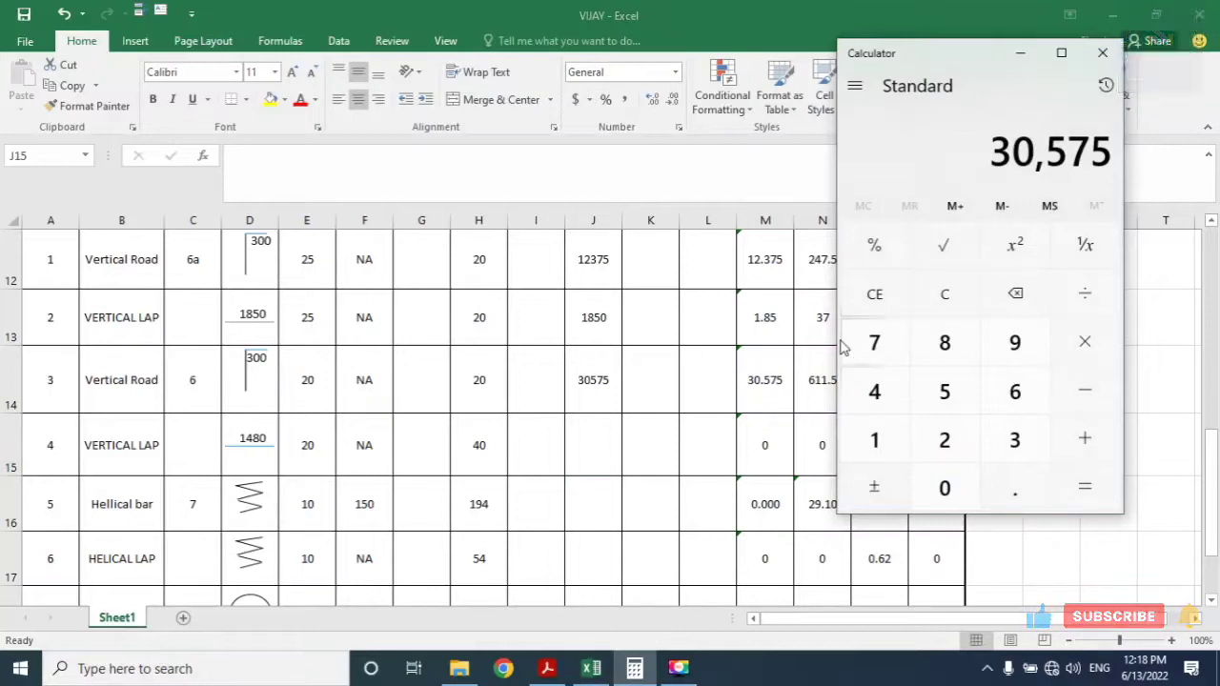
pyautogui.click(875, 345)
pyautogui.click(875, 391)
pyautogui.click(1086, 342)
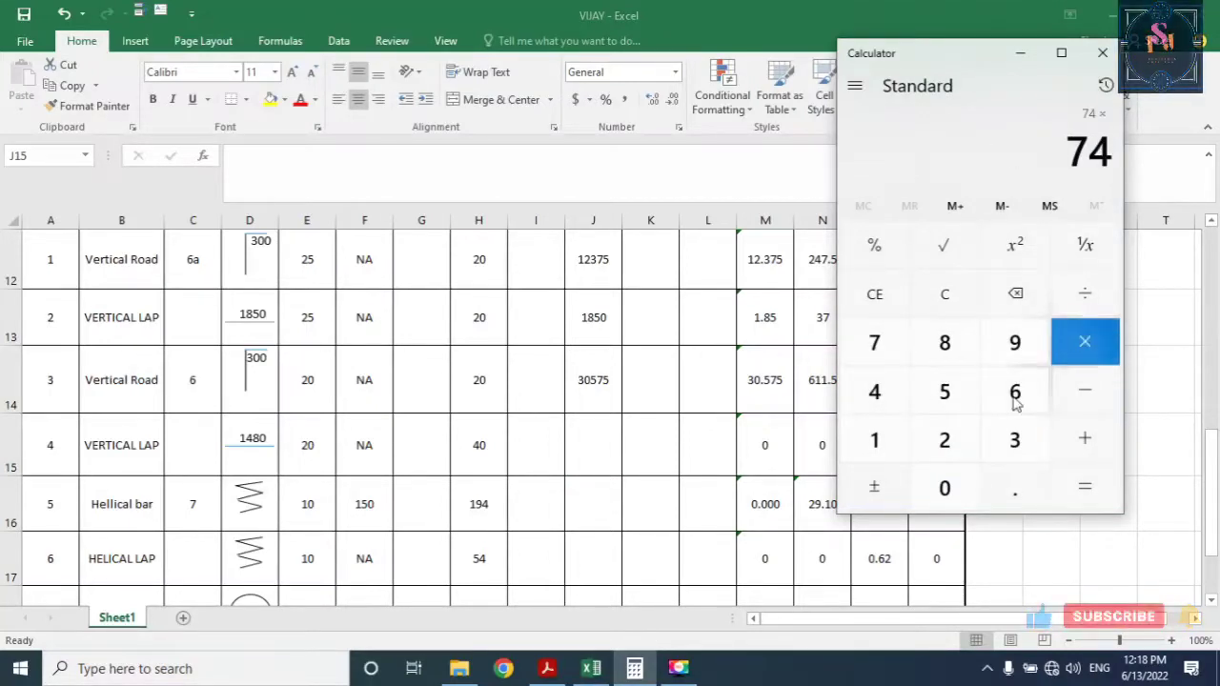
pyautogui.click(946, 444)
pyautogui.click(947, 488)
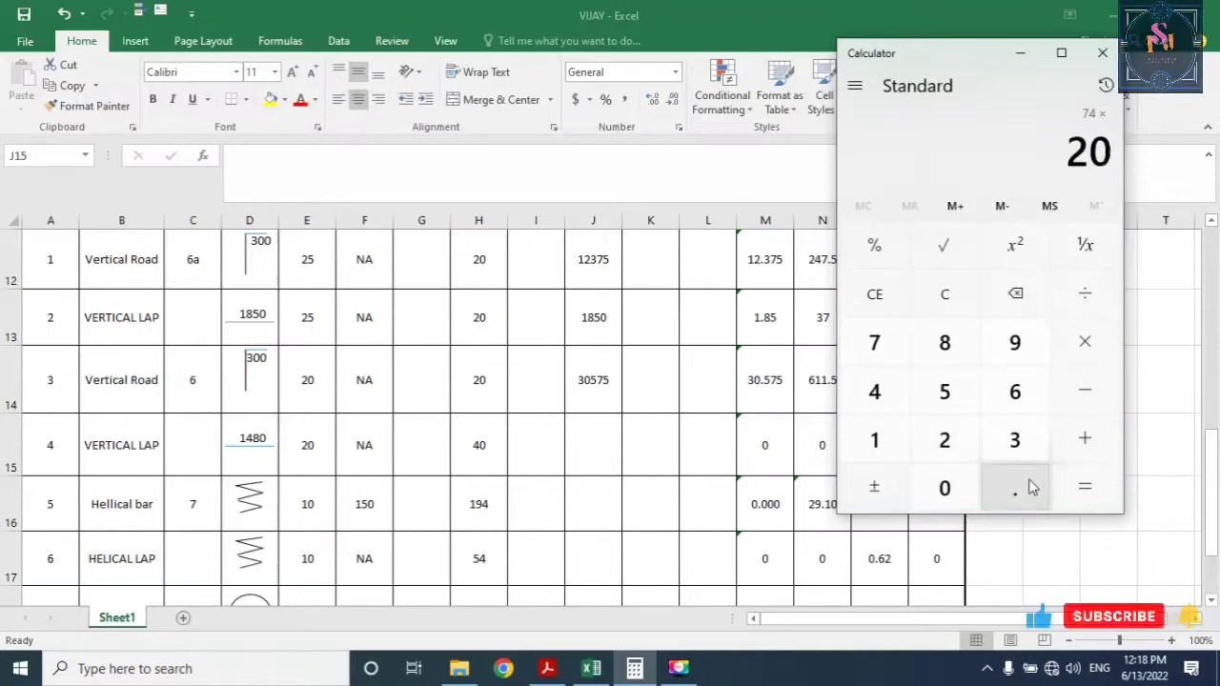
pyautogui.click(1084, 487)
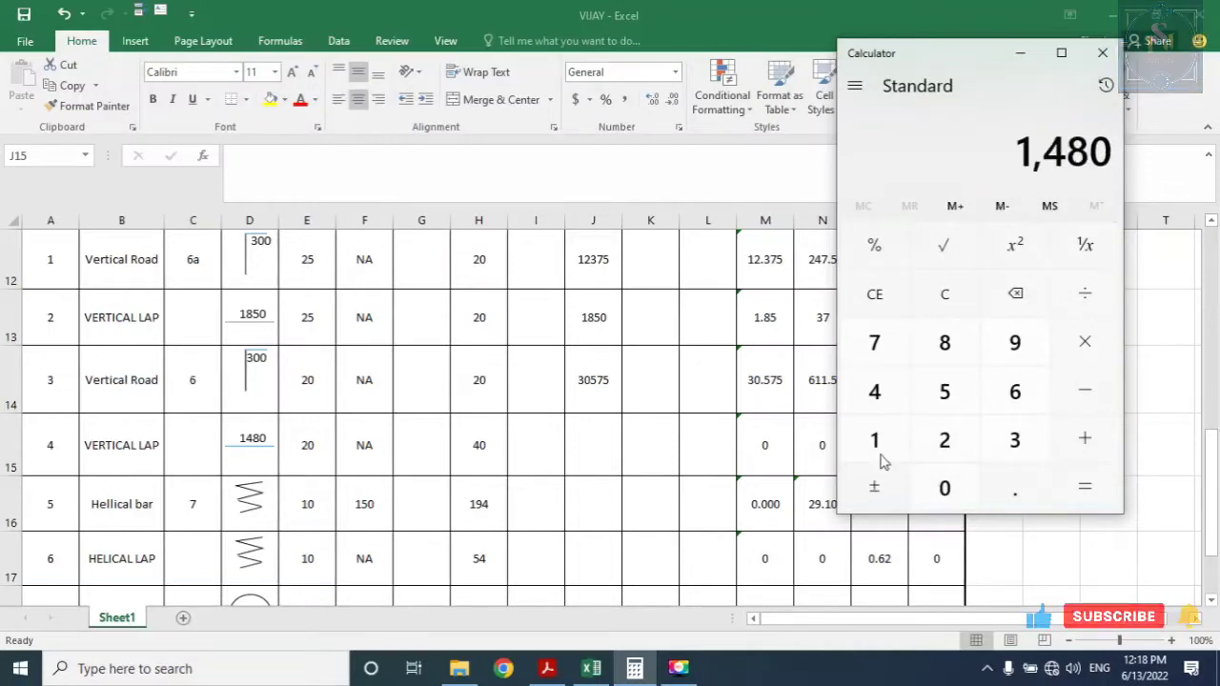
# Return to the Excel schedule and enter 1480 in cell J15 as the 20 mm vertical lap length
pyautogui.click(1018, 56)
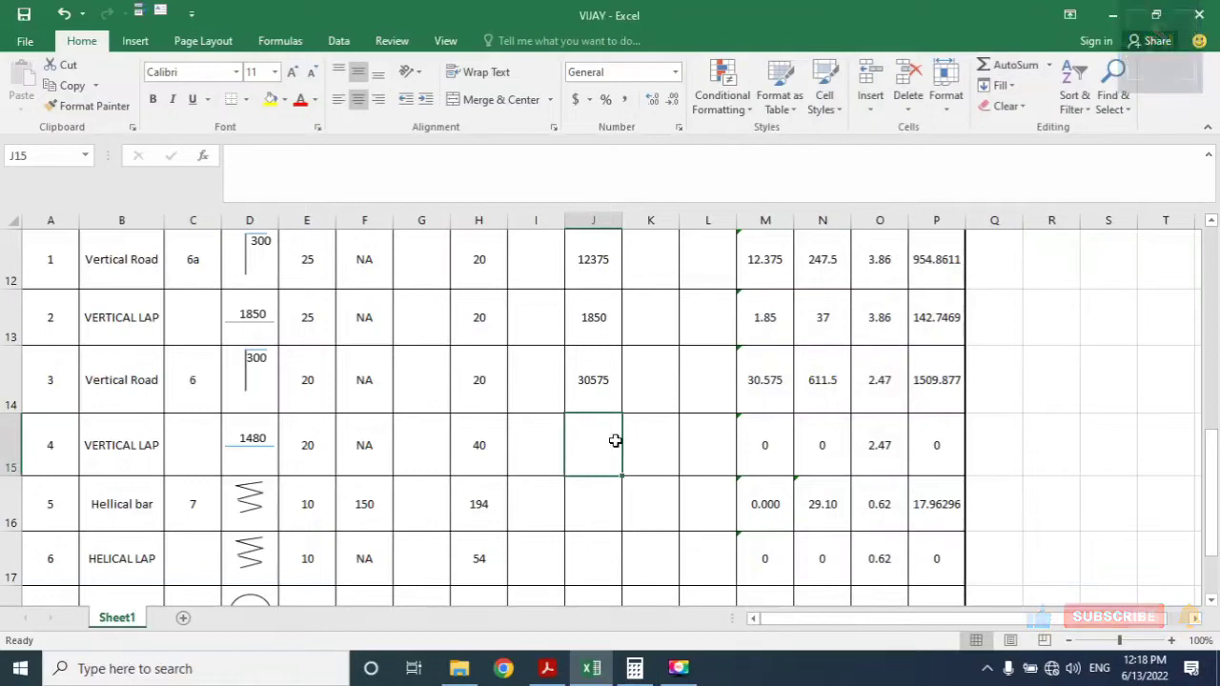
pyautogui.write('1')
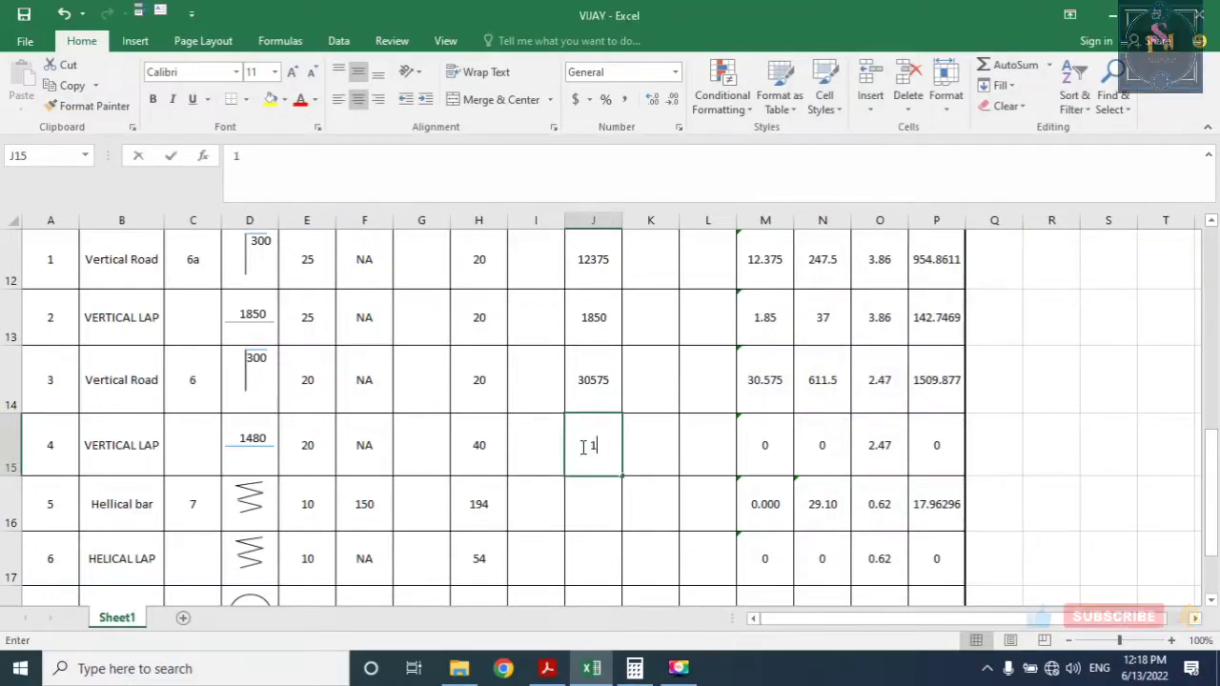
pyautogui.write('1480')
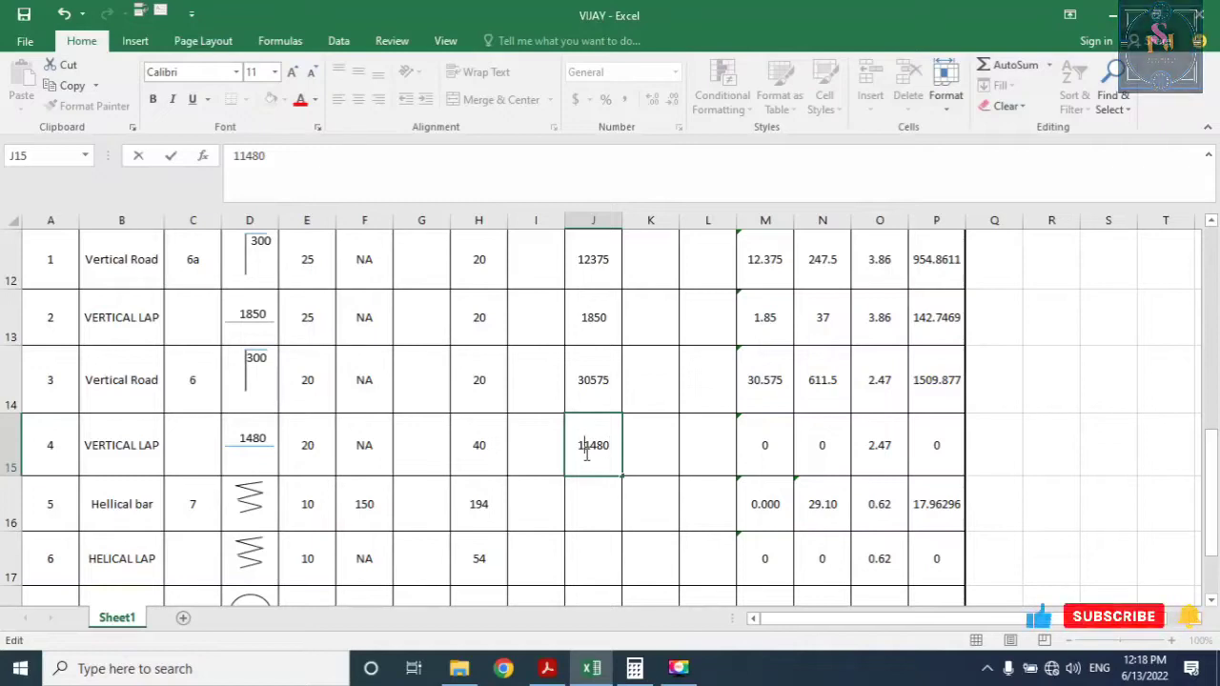
pyautogui.press('BackSpace')
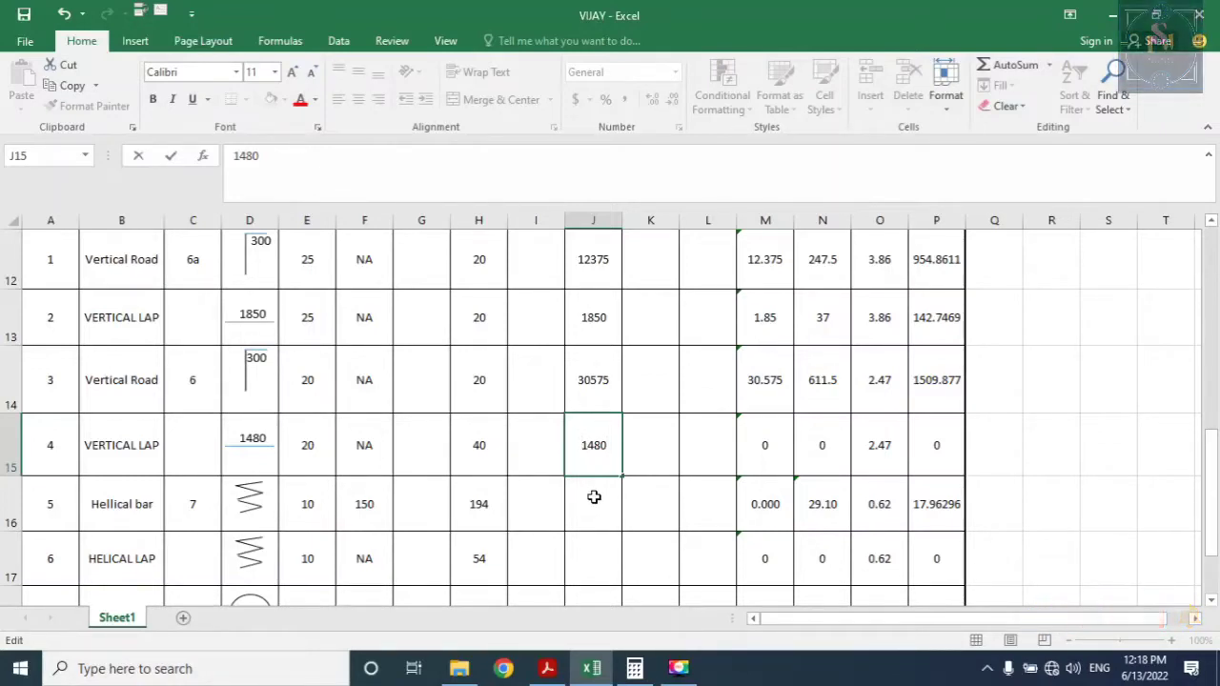
pyautogui.press('Return')
# Switch to the PDF drawing and look up the pile shaft diameter for helical bar 7
pyautogui.scroll(-1, 593, 495)
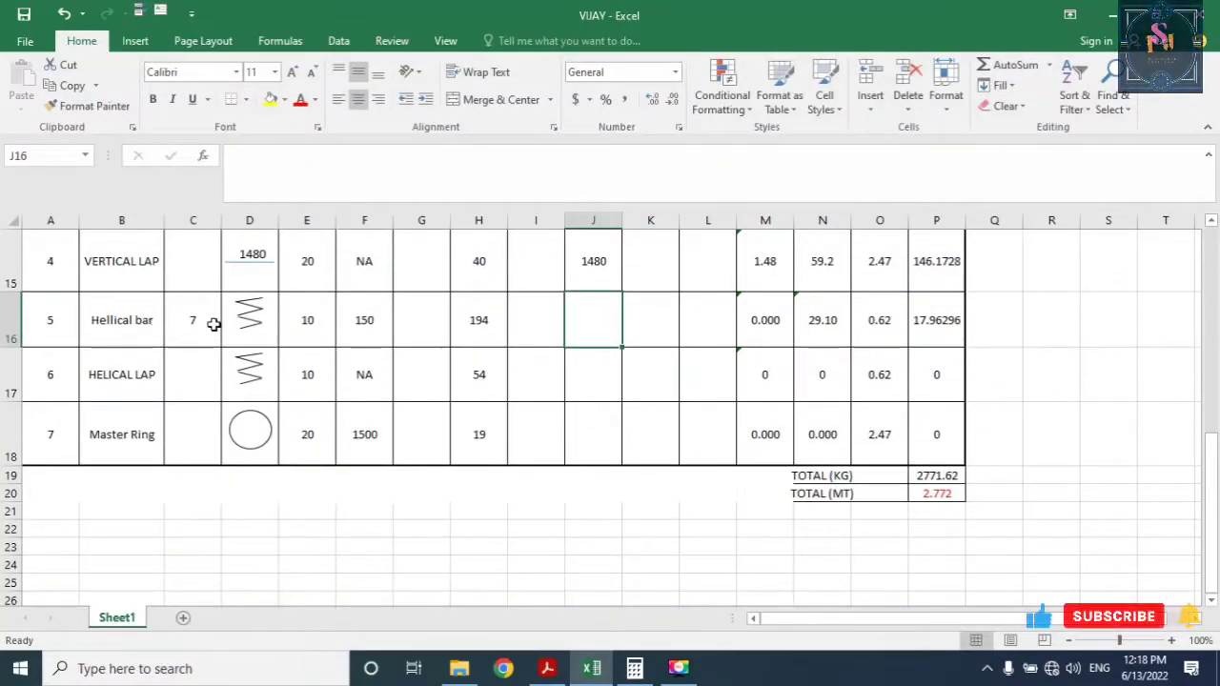
pyautogui.scroll(1, 567, 445)
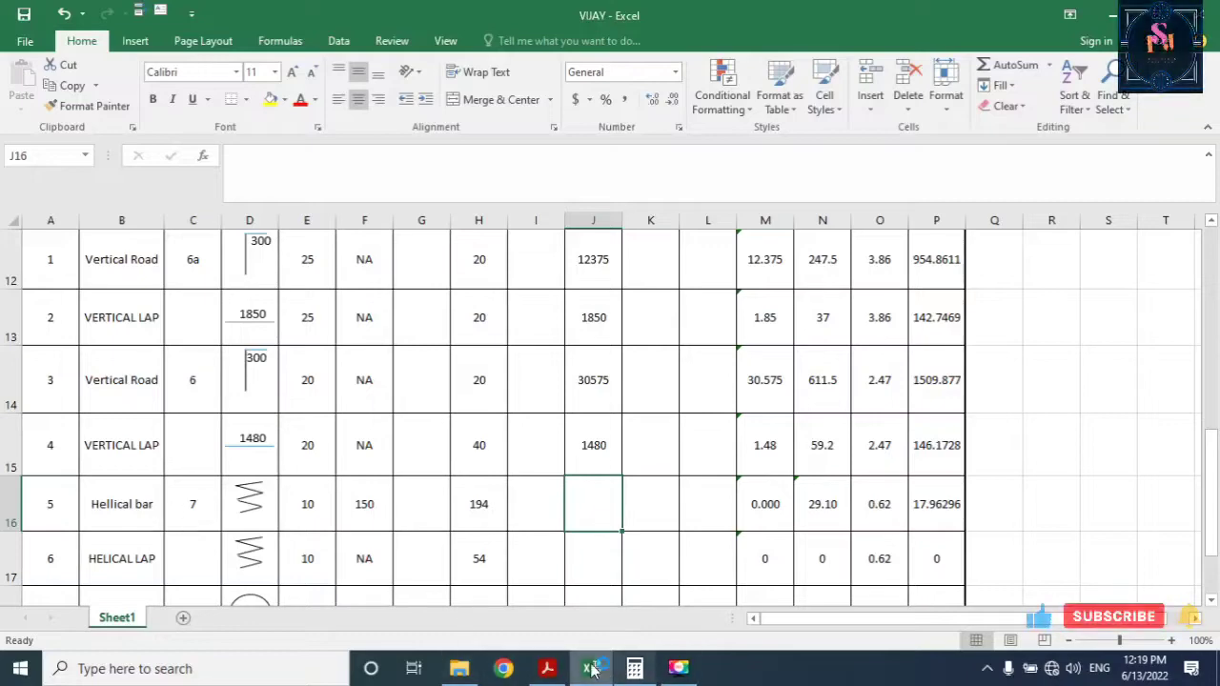
pyautogui.click(547, 668)
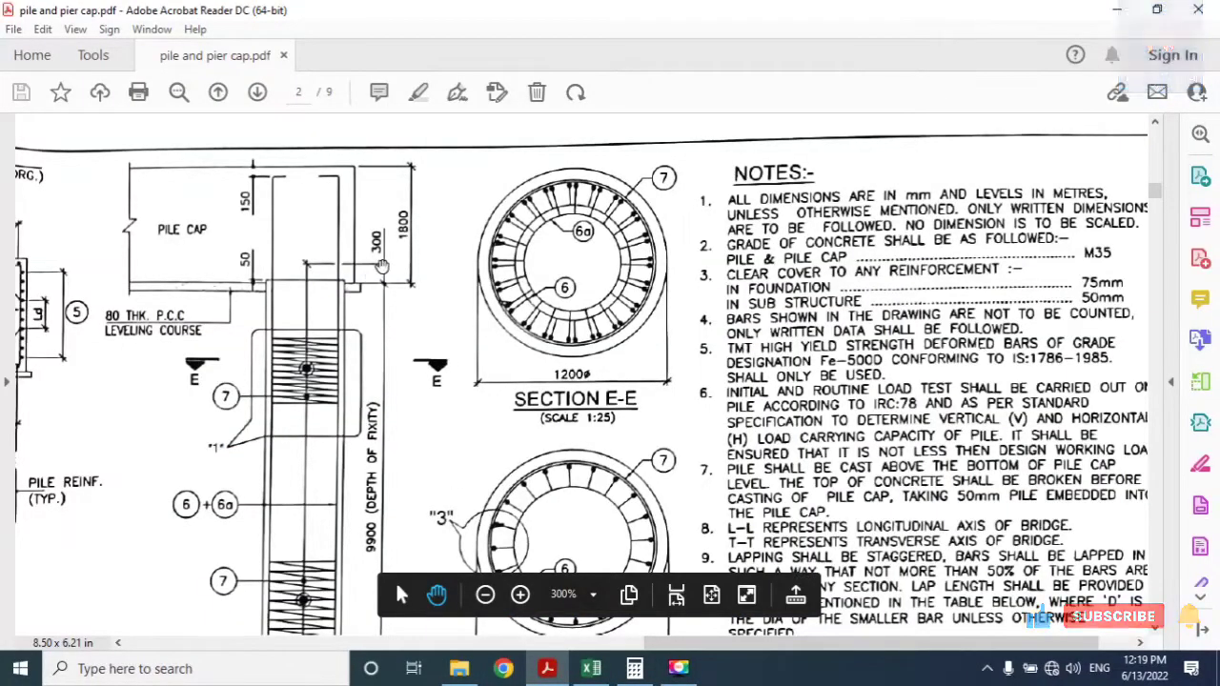
pyautogui.scroll(-1, 332, 379)
pyautogui.scroll(-3, 332, 379)
pyautogui.scroll(-1, 323, 512)
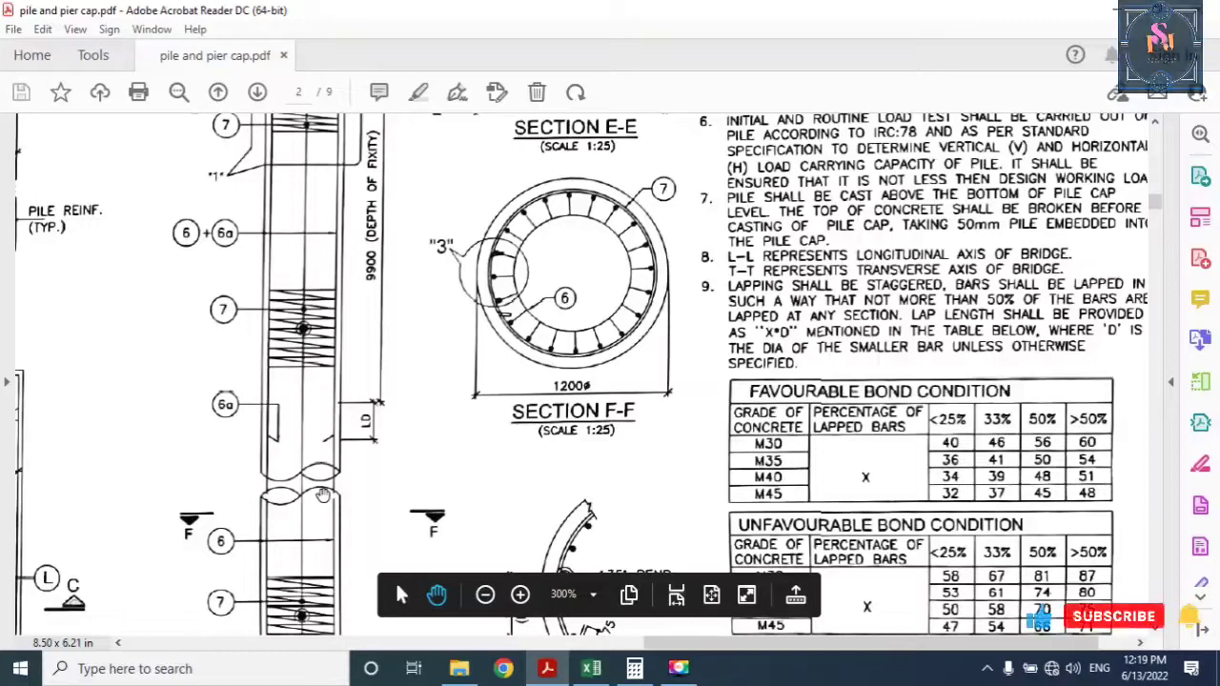
pyautogui.scroll(-3, 323, 495)
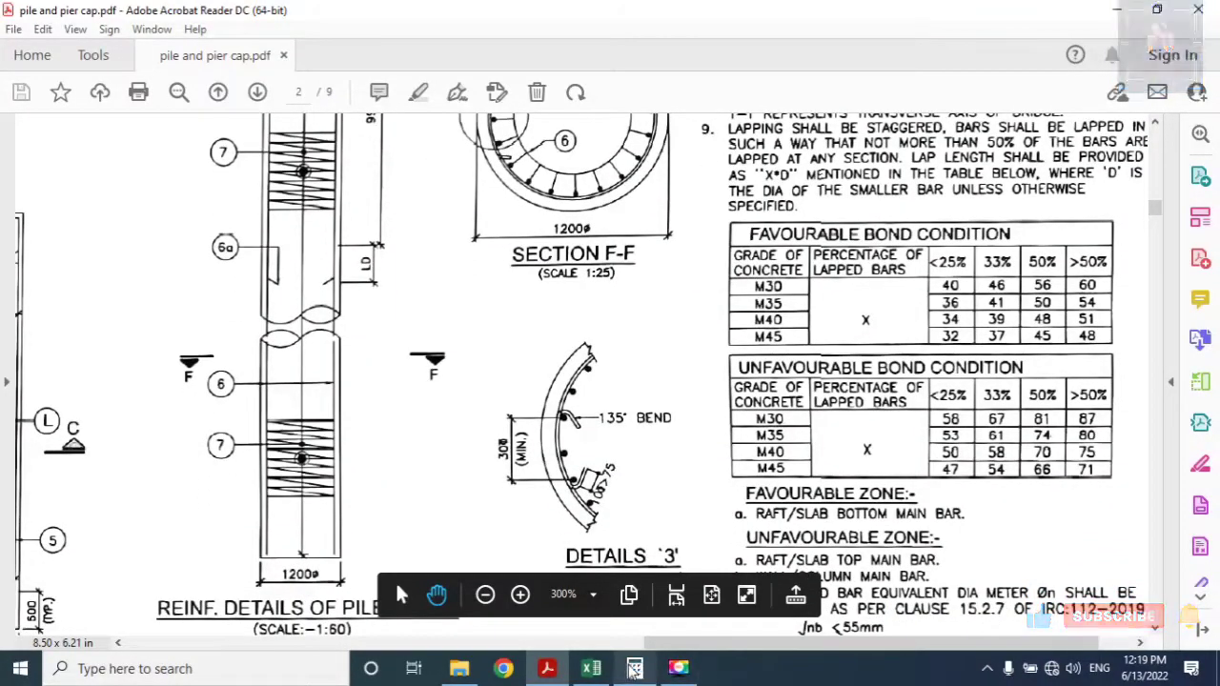
# Calculate the helical ring diameter in Calculator by subtracting 150 for the cover on both sides from 1200
pyautogui.moveTo(635, 671)
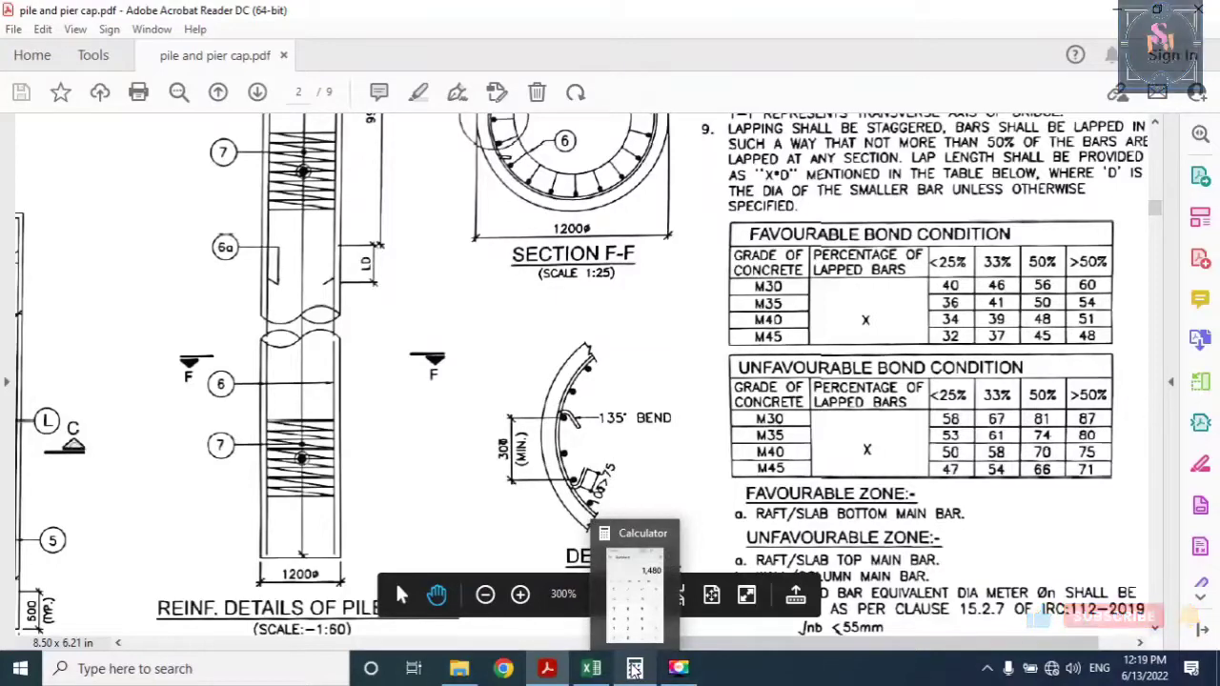
pyautogui.click(634, 671)
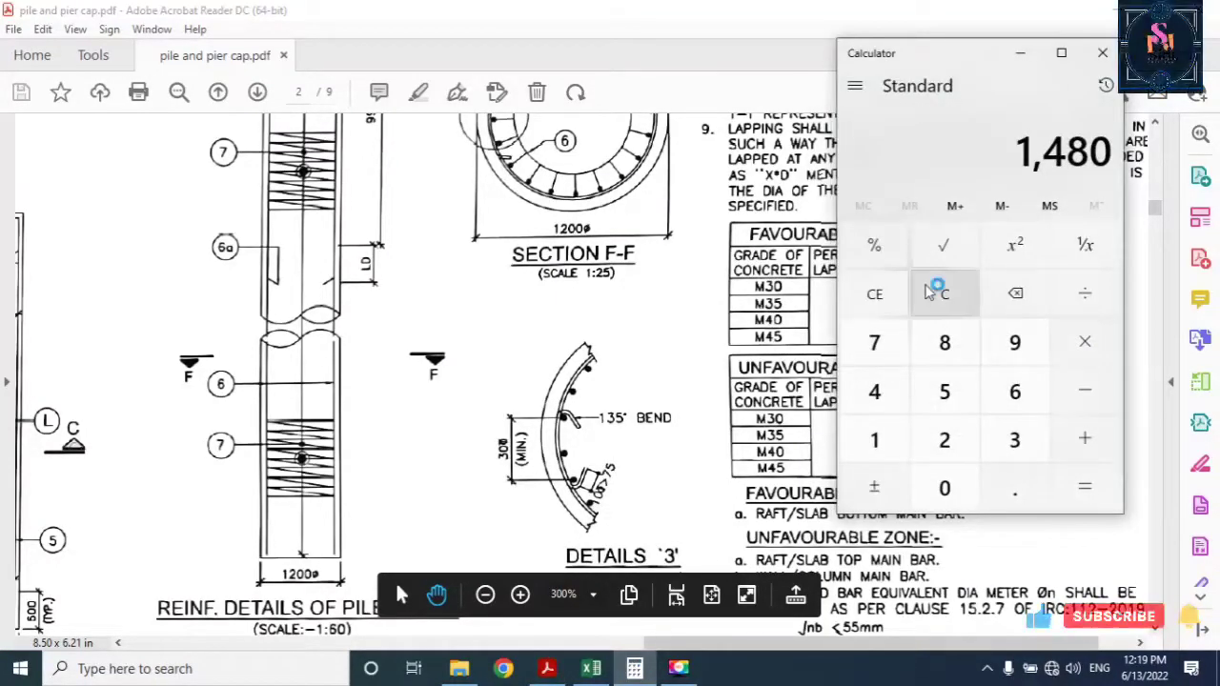
pyautogui.click(877, 293)
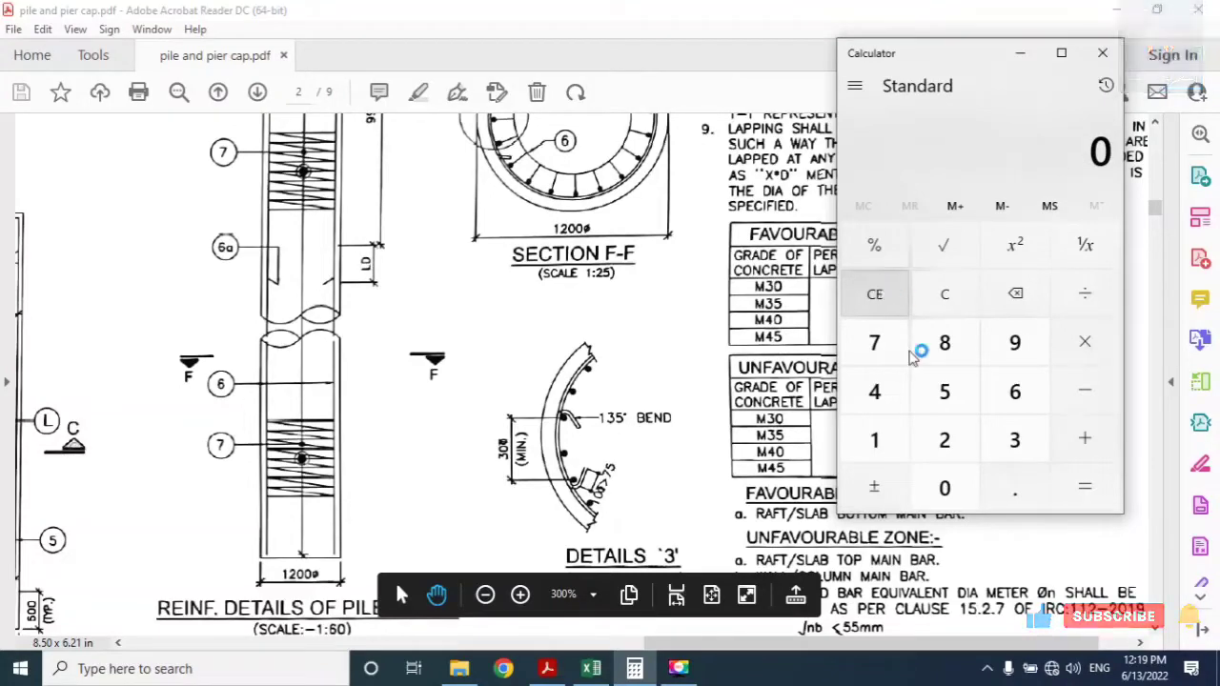
pyautogui.click(877, 444)
pyautogui.click(956, 460)
pyautogui.click(950, 487)
pyautogui.click(950, 486)
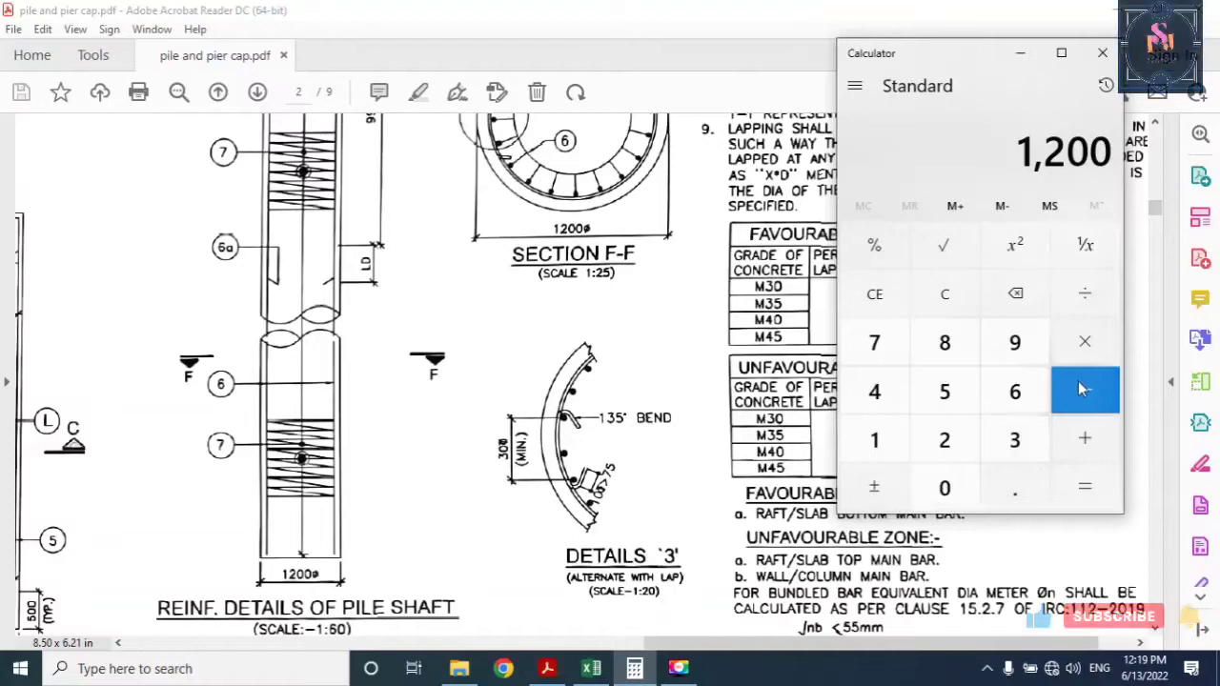
pyautogui.click(1082, 389)
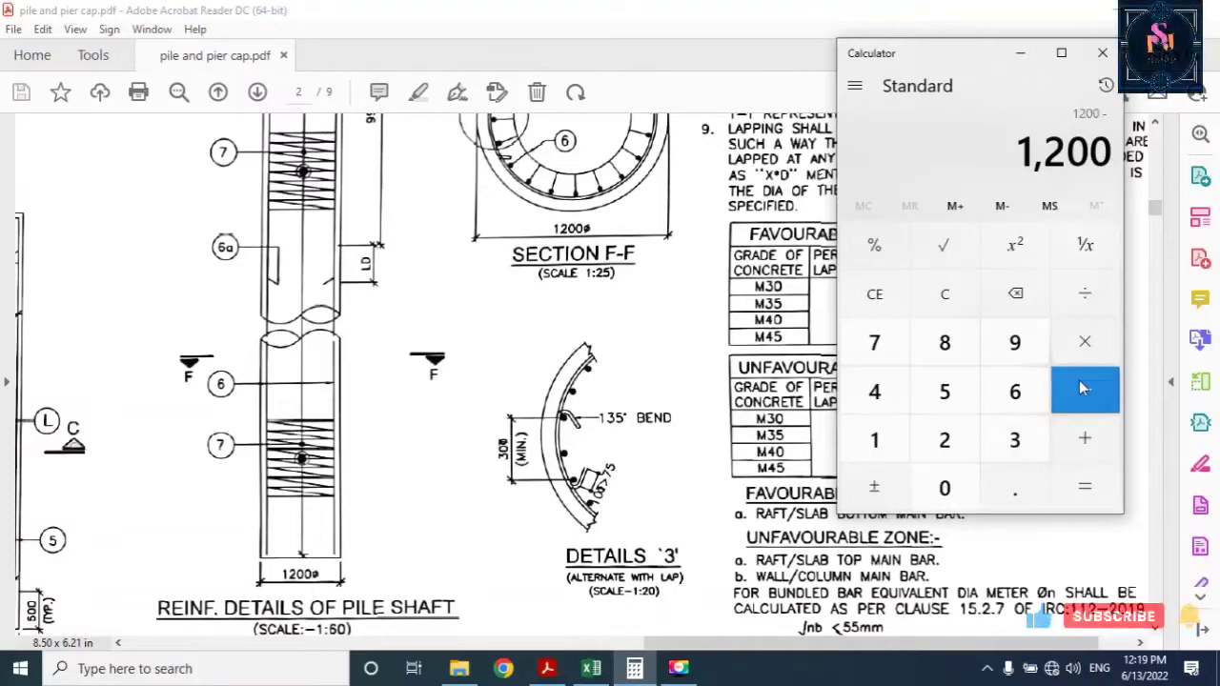
pyautogui.click(882, 444)
pyautogui.click(943, 398)
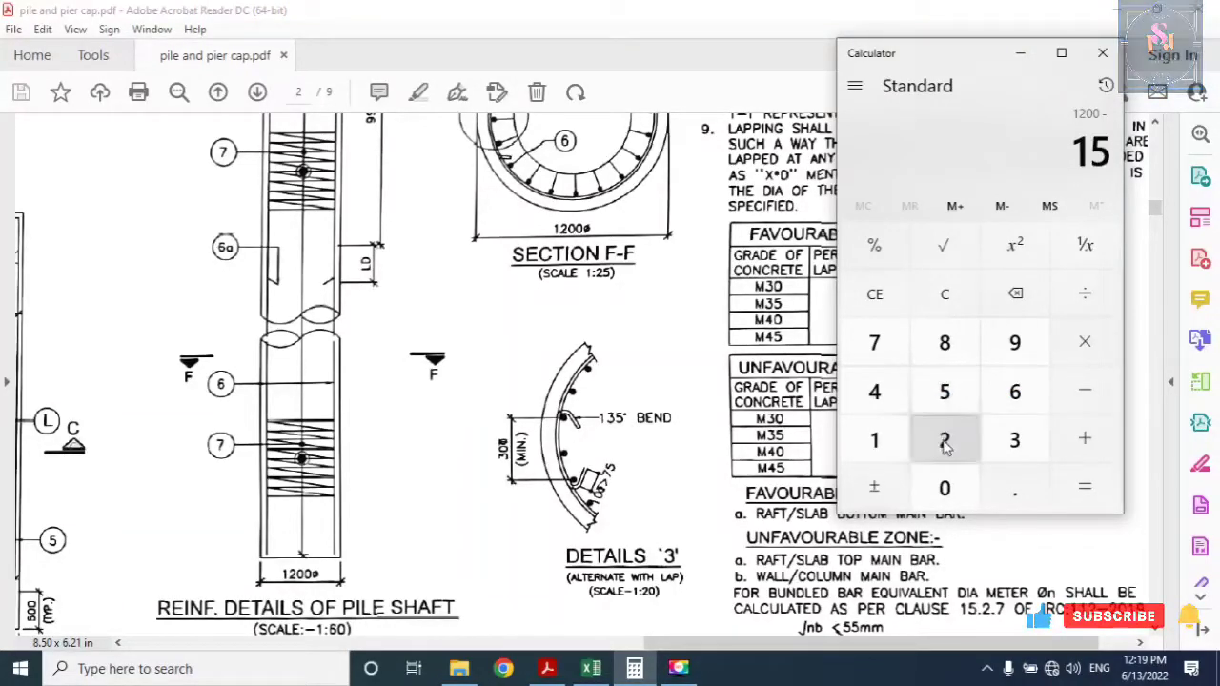
pyautogui.click(941, 492)
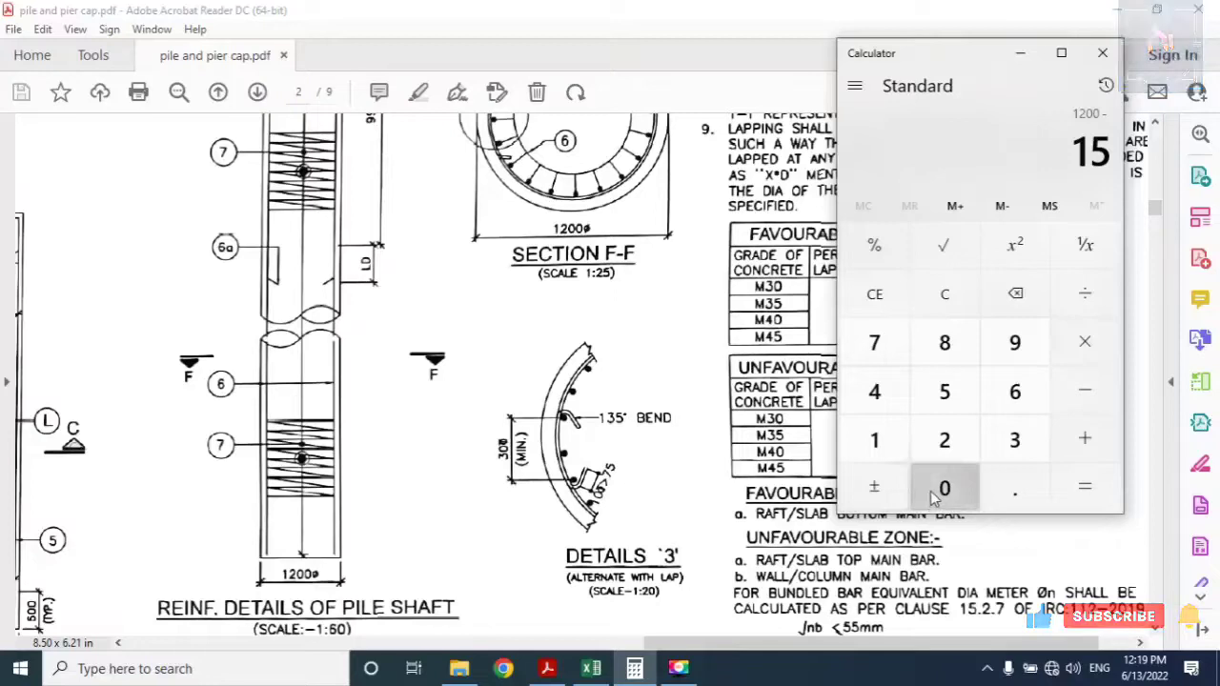
pyautogui.click(1085, 484)
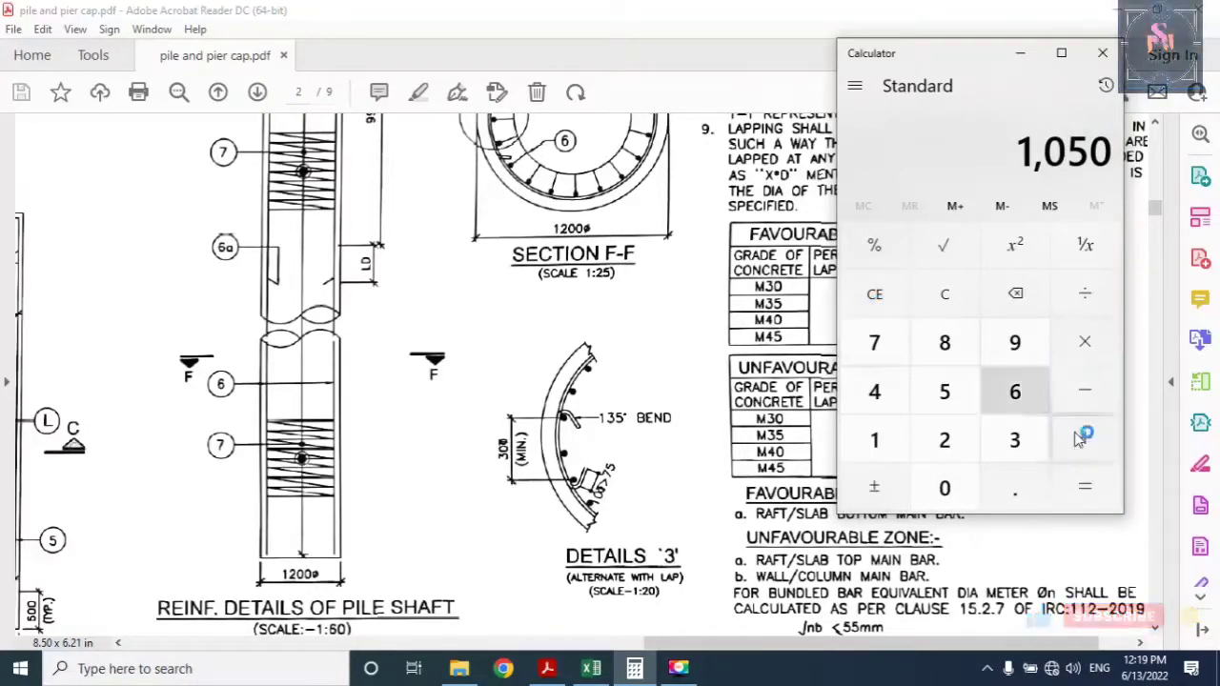
pyautogui.tripleClick(1085, 488)
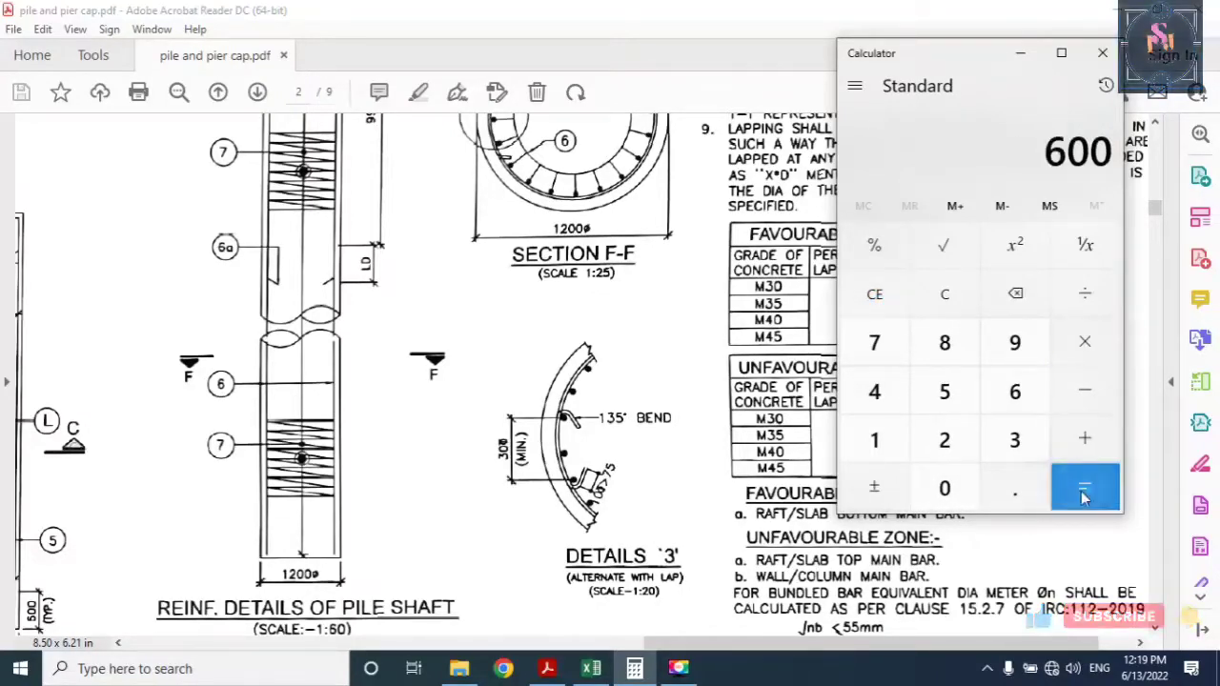
# Clear Calculator and calculate the helical bar's circumference as 3.14 × 1.050
pyautogui.click(889, 301)
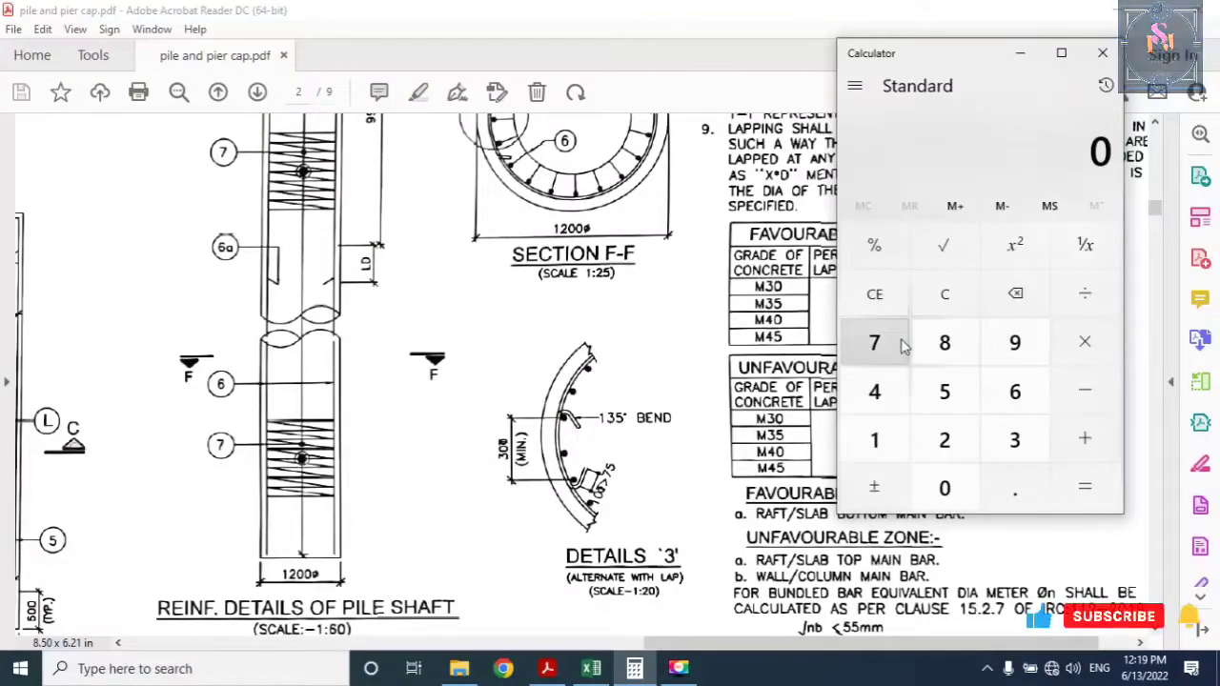
pyautogui.click(1012, 441)
pyautogui.click(1017, 496)
pyautogui.click(874, 436)
pyautogui.click(874, 392)
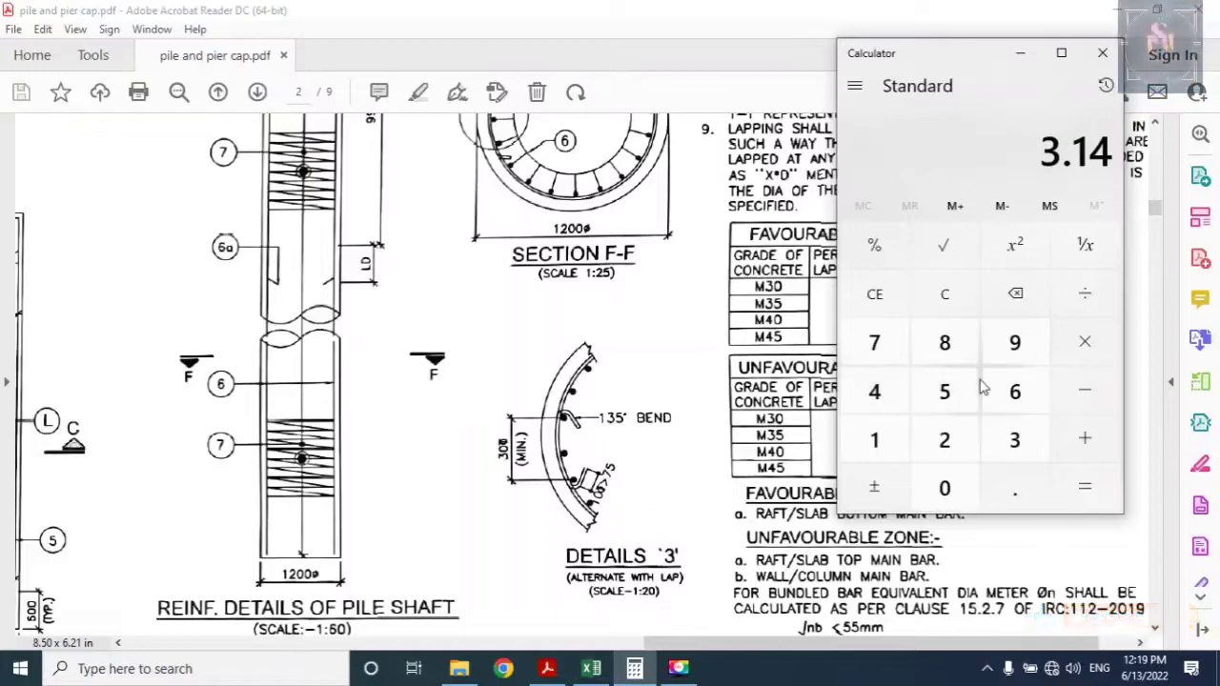
pyautogui.click(1067, 348)
pyautogui.click(876, 438)
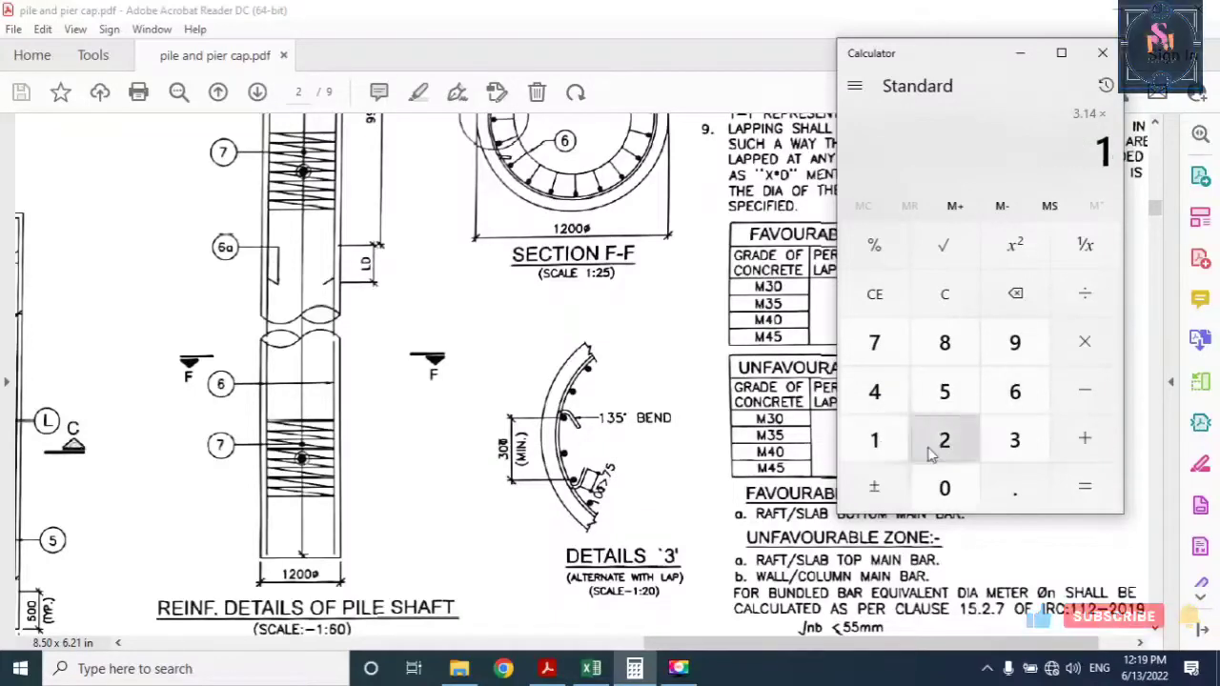
pyautogui.click(1015, 494)
pyautogui.click(944, 488)
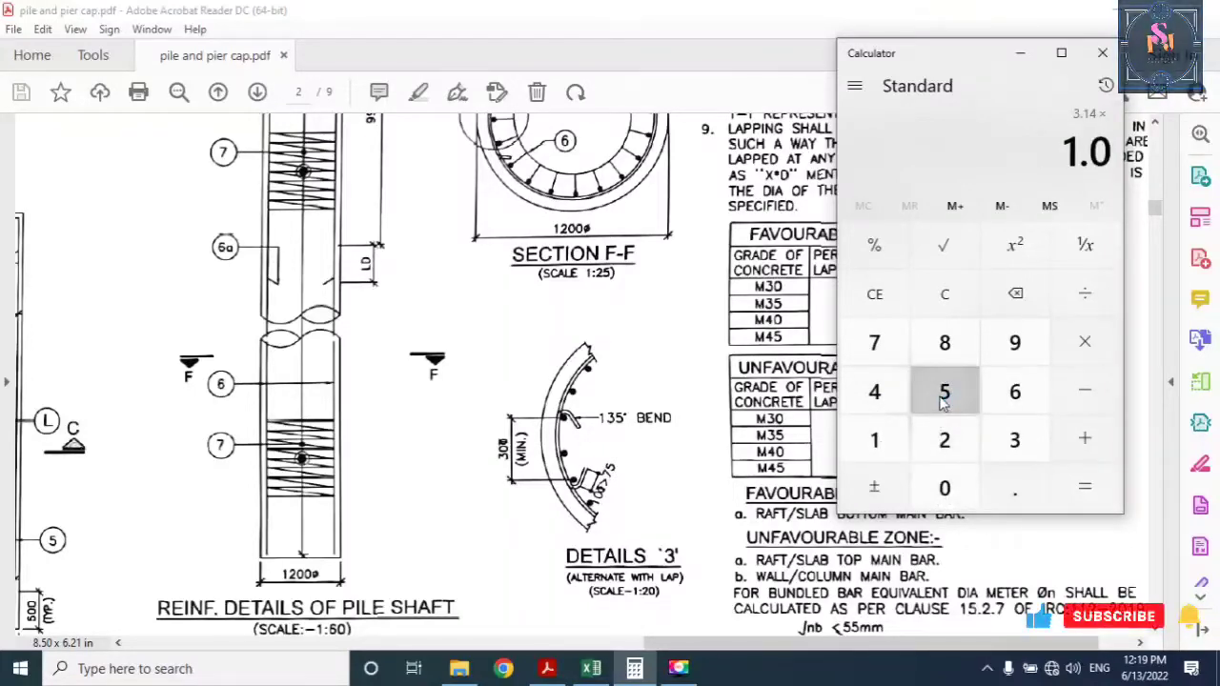
pyautogui.click(945, 392)
pyautogui.click(945, 486)
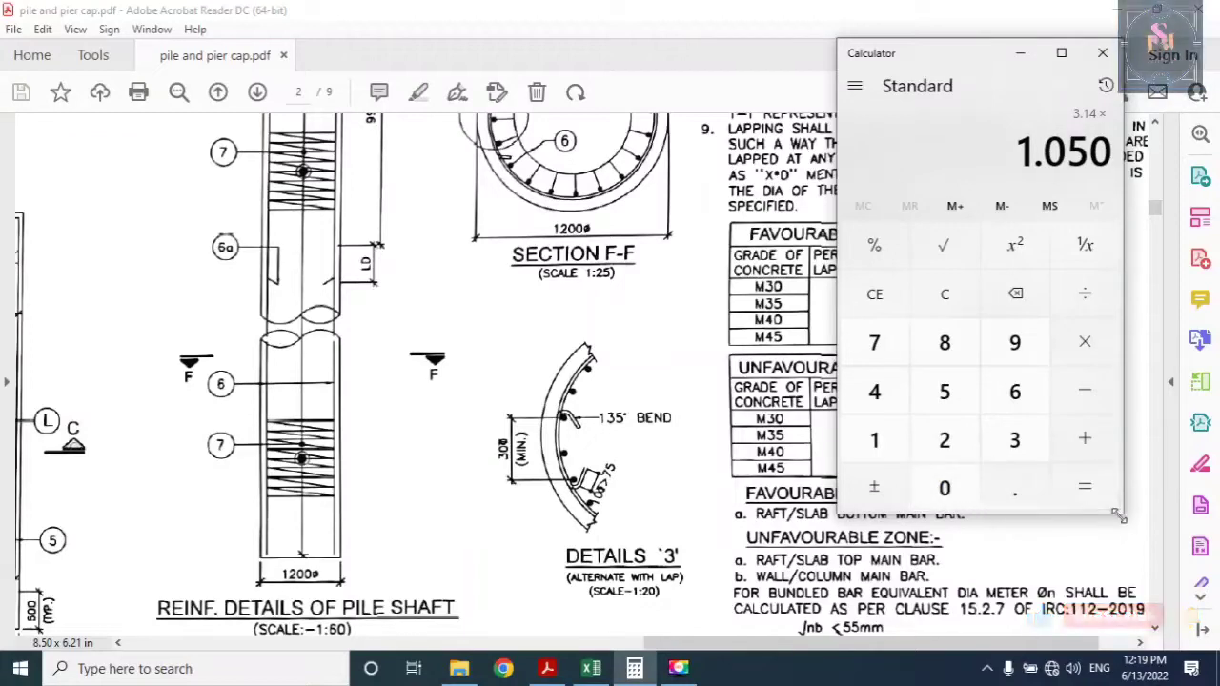
pyautogui.click(1077, 490)
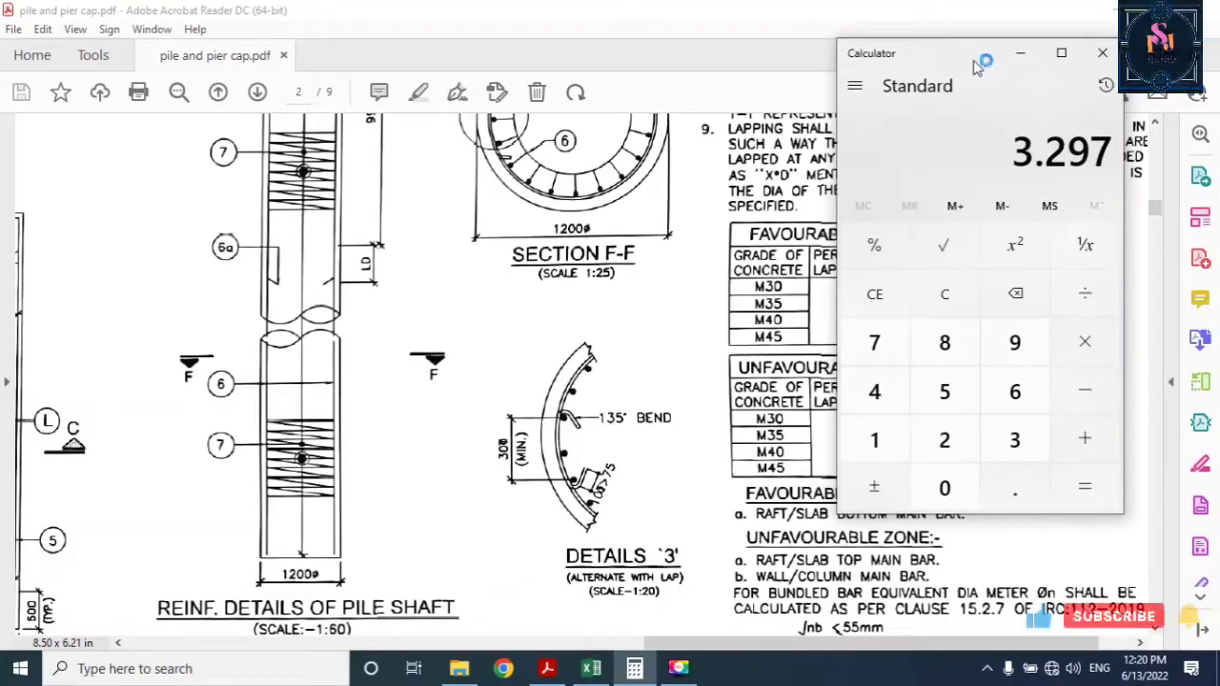
# Switch to the Excel schedule and enter 3297 in cell J16 as the helical bar's length
pyautogui.click(592, 668)
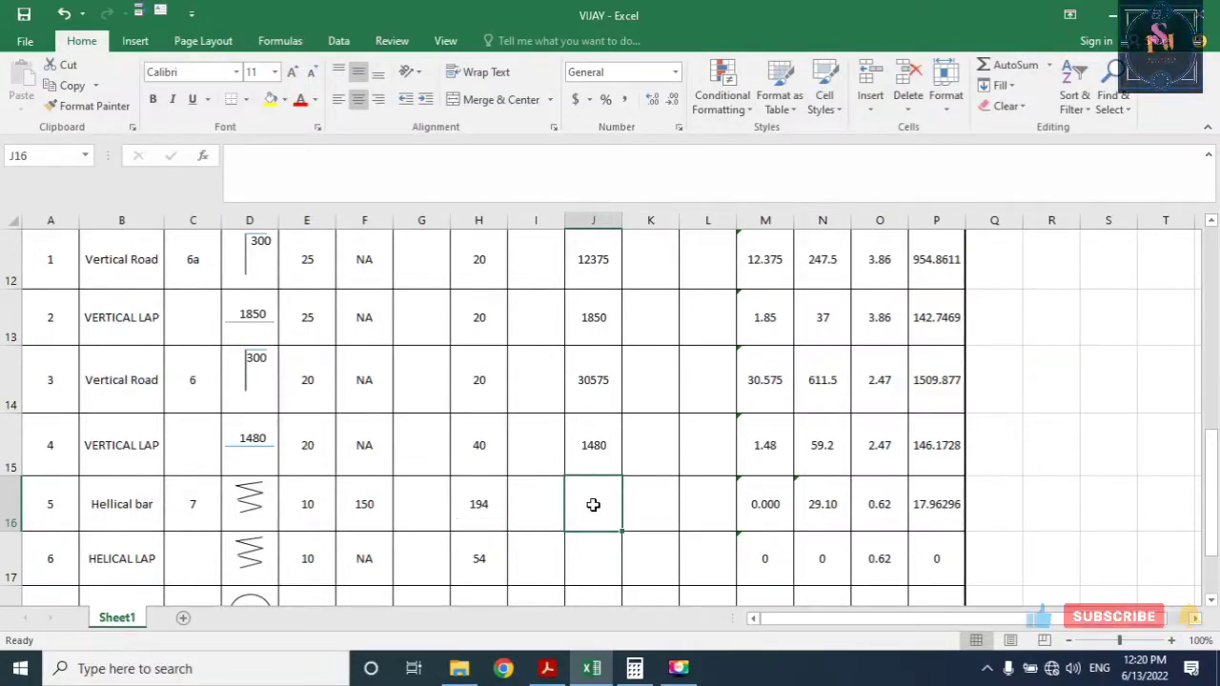
pyautogui.write('32')
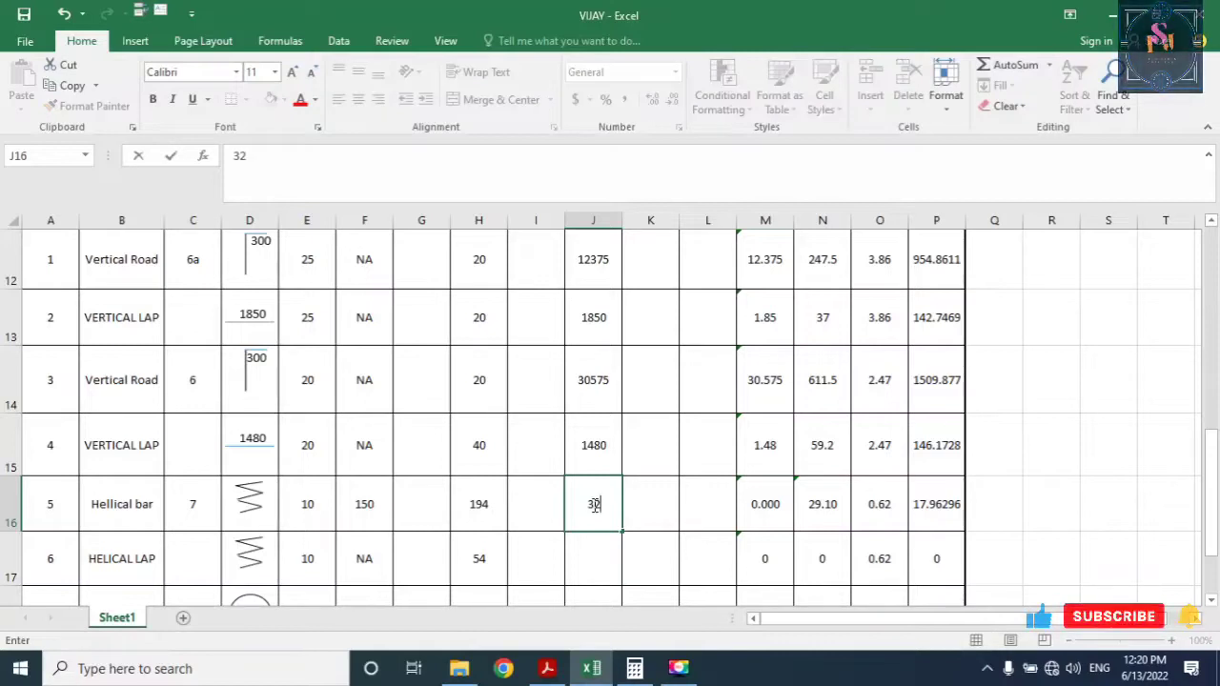
pyautogui.click(651, 543)
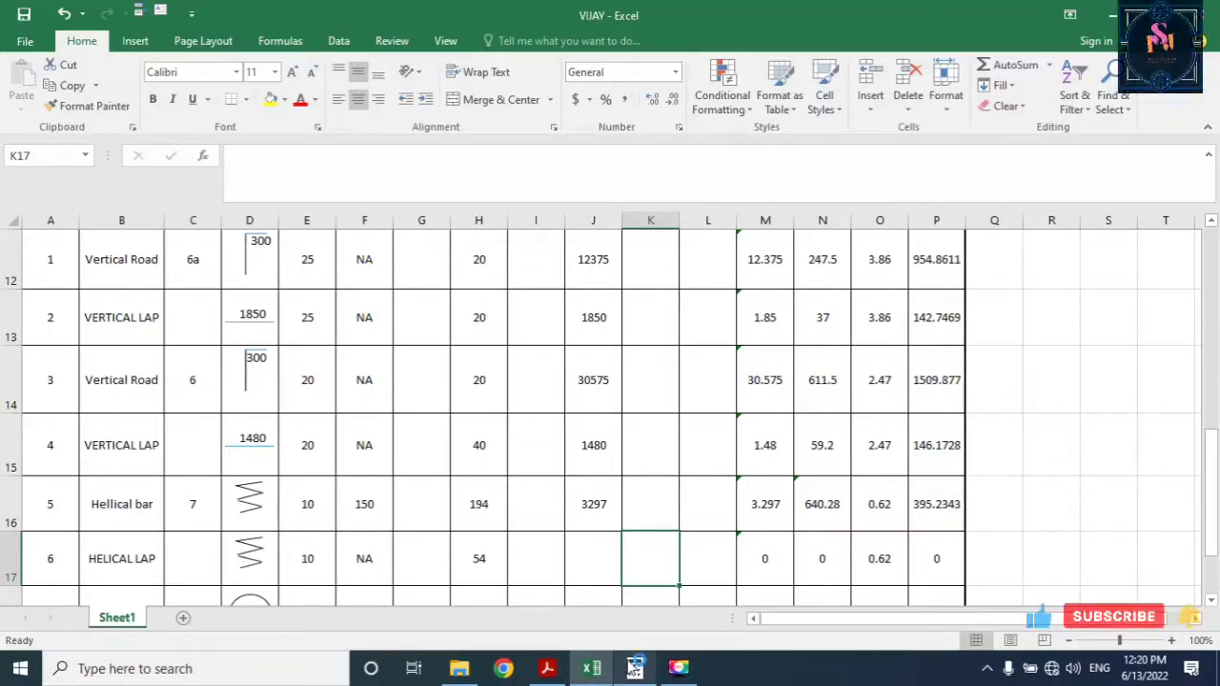
# Switch to Calculator, clear it and add 0.3 to the pile depth of 29
pyautogui.click(634, 667)
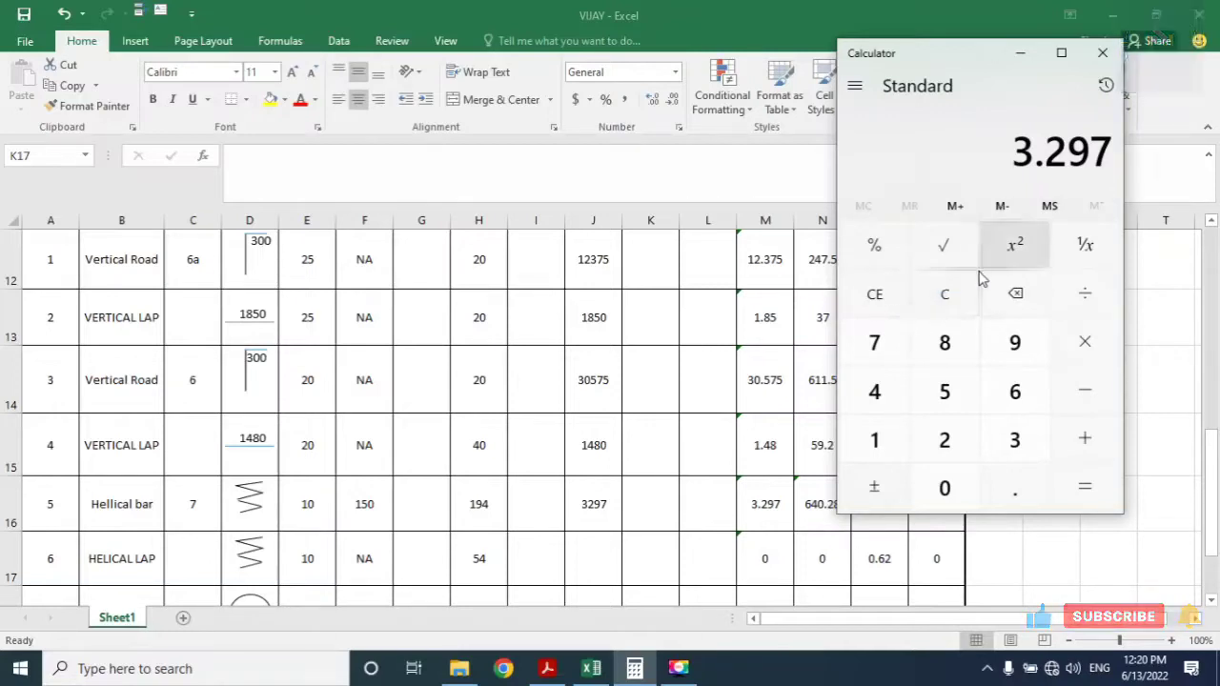
pyautogui.click(900, 297)
pyautogui.click(970, 430)
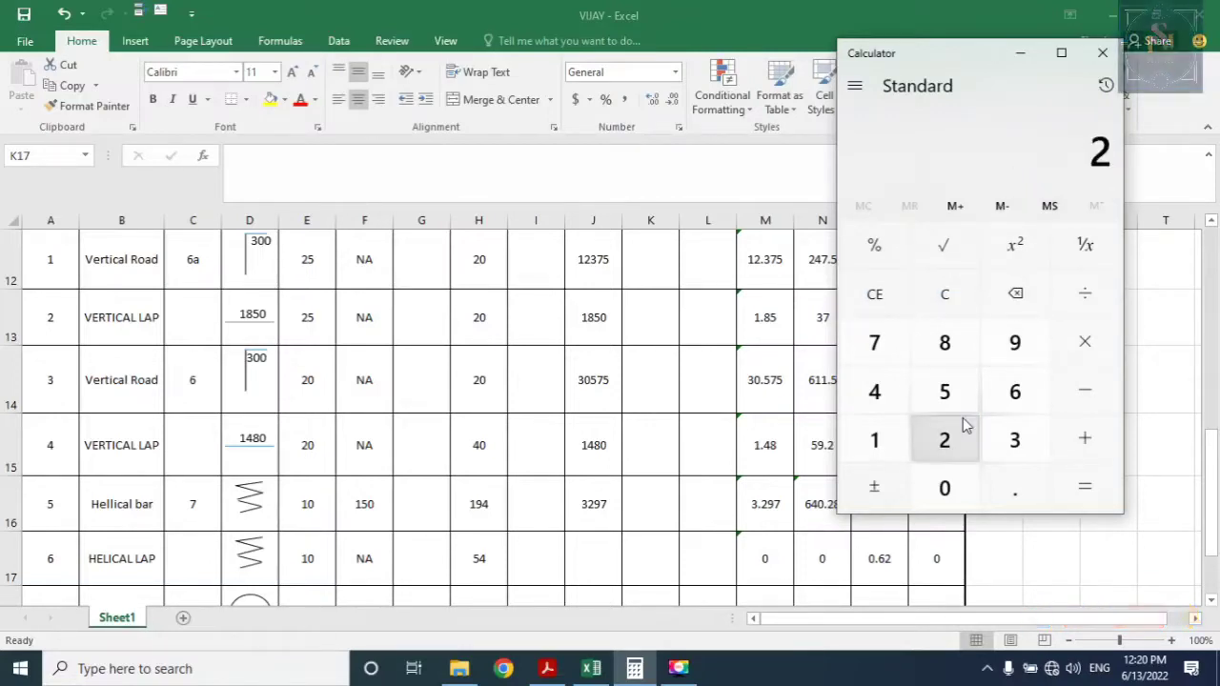
pyautogui.click(1013, 347)
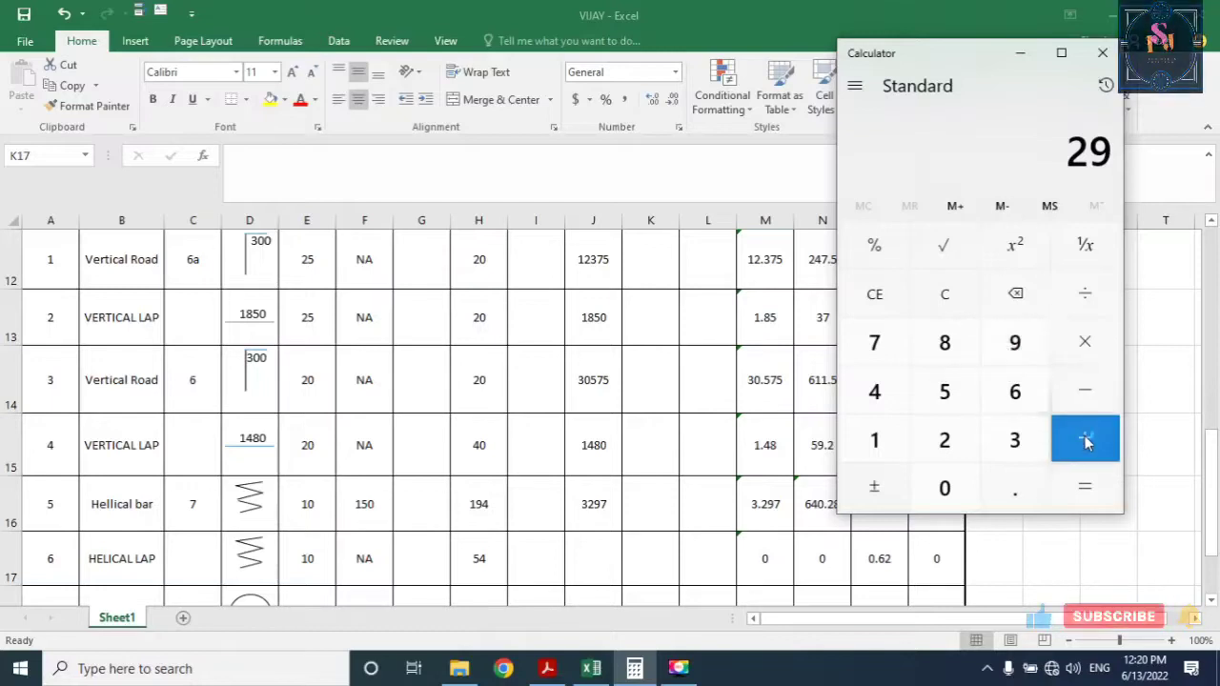
pyautogui.click(1087, 438)
pyautogui.click(1015, 488)
pyautogui.click(1015, 440)
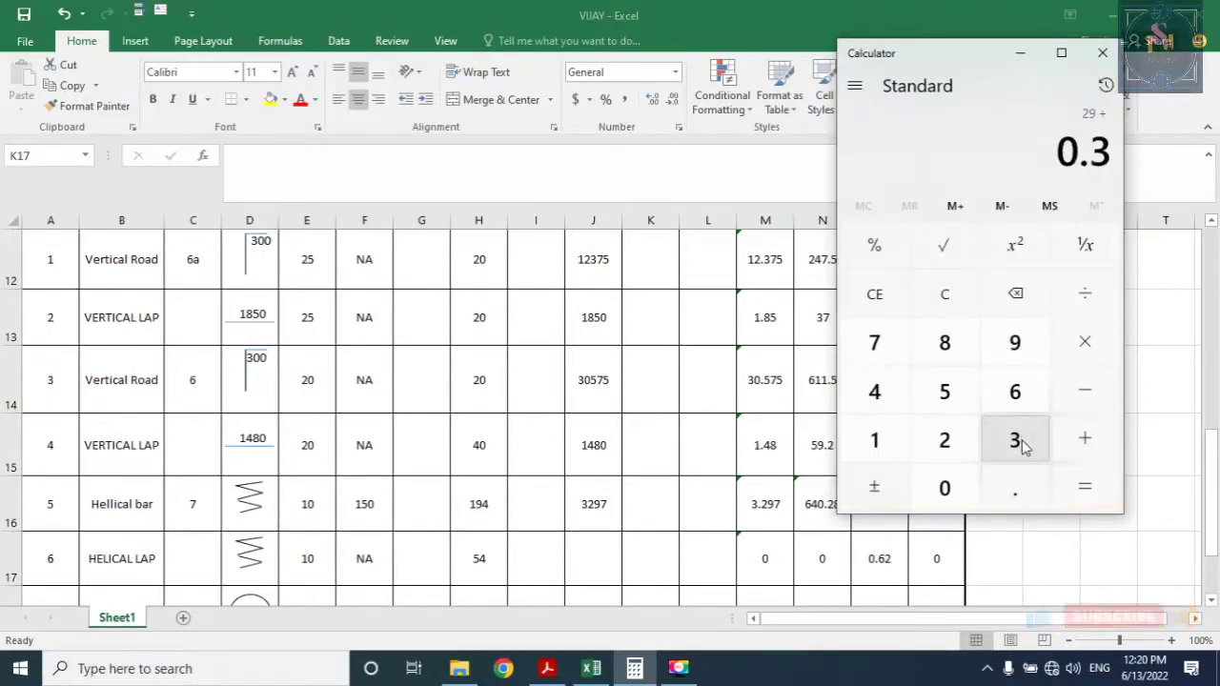
pyautogui.click(1075, 492)
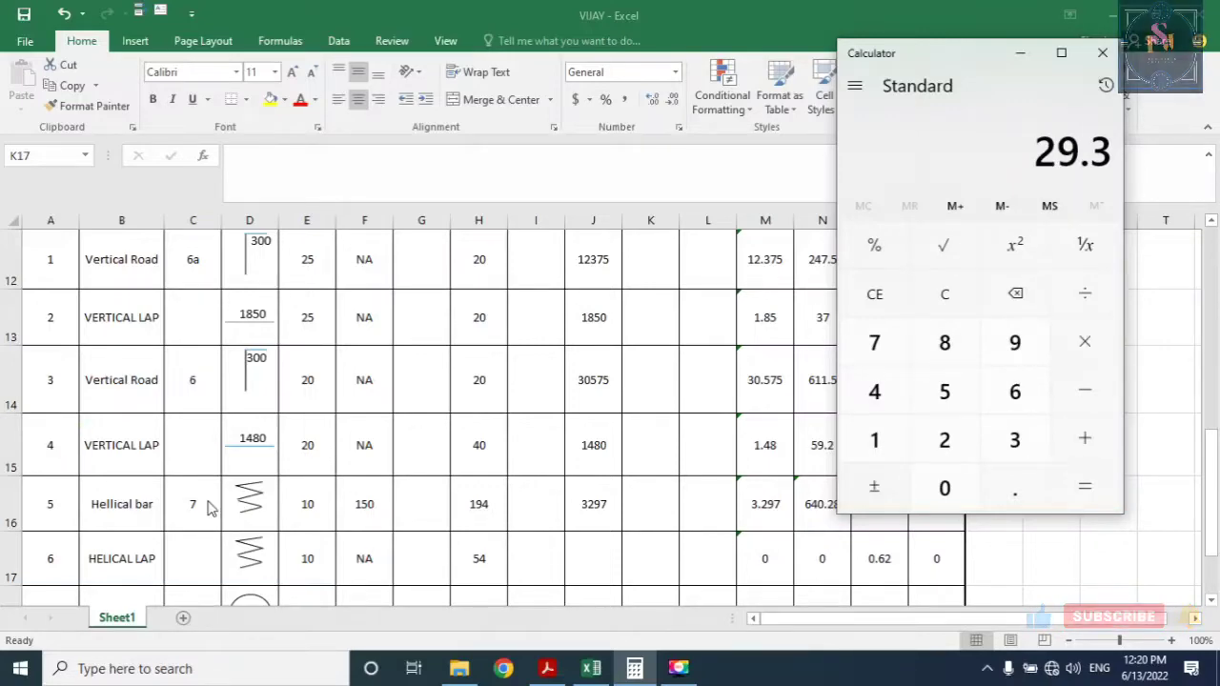
# Look up helical bar 7's spacing in the PDF drawing and divide 29.3 by 0.150 in Calculator
pyautogui.click(547, 668)
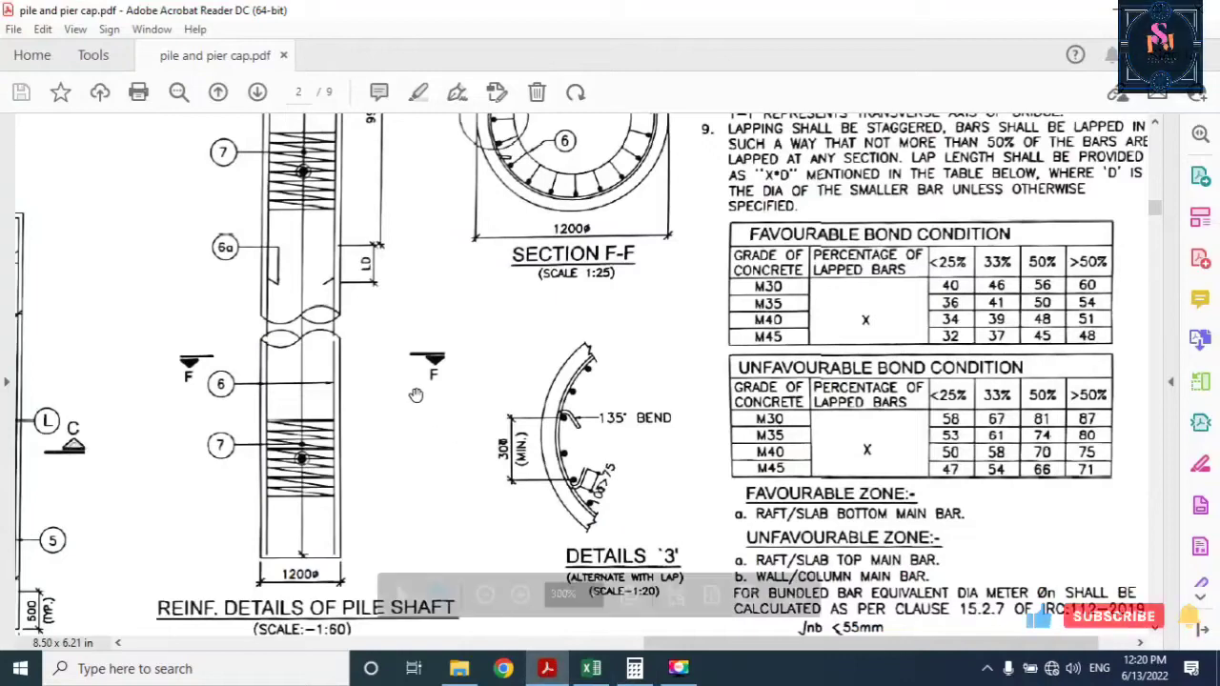
pyautogui.scroll(-5, 811, 436)
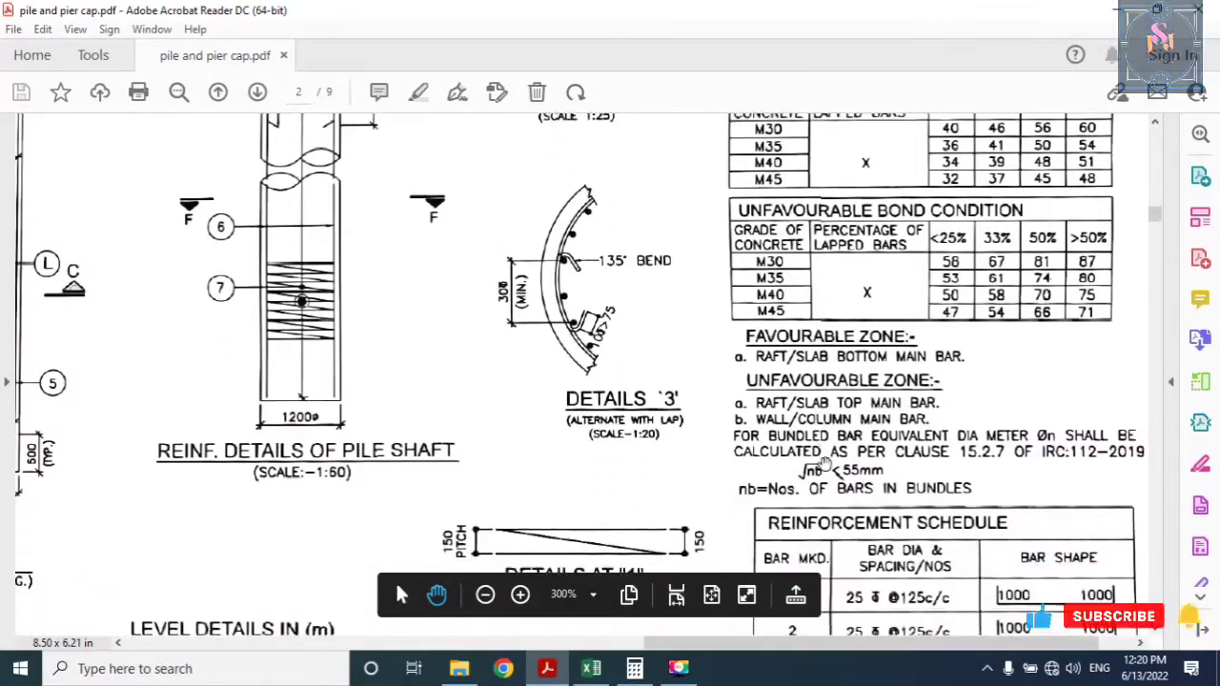
pyautogui.scroll(-4, 840, 447)
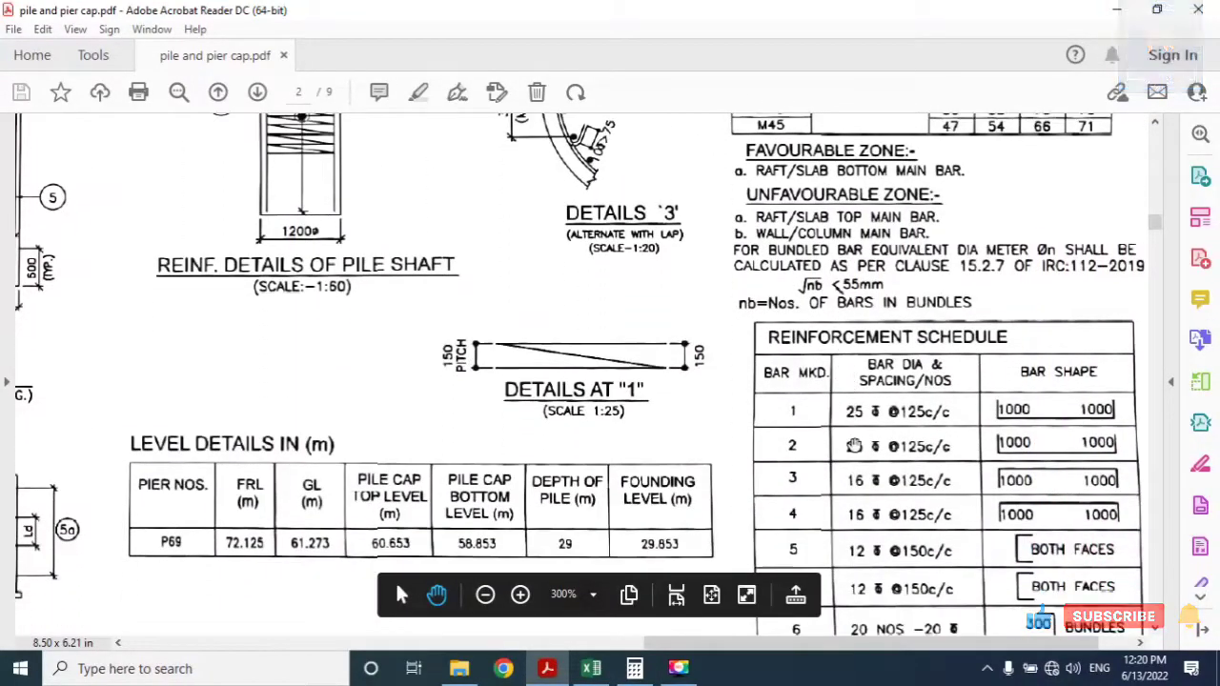
pyautogui.scroll(-3, 854, 445)
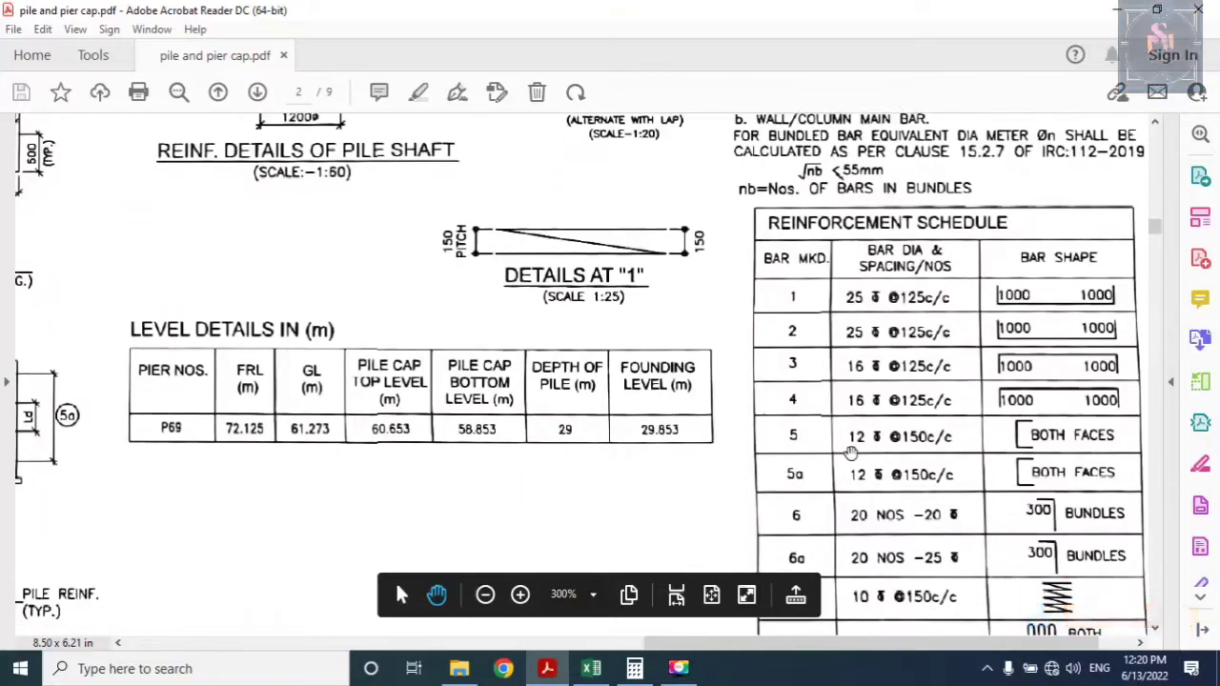
pyautogui.click(634, 668)
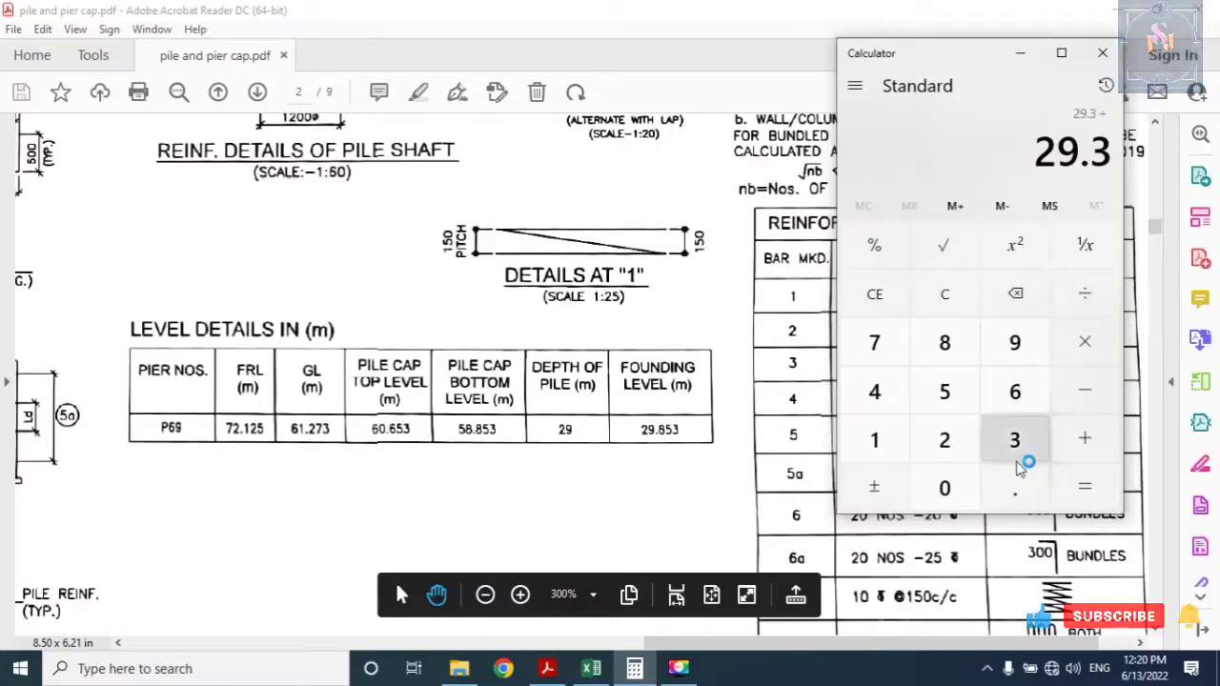
pyautogui.press('/')
pyautogui.click(871, 448)
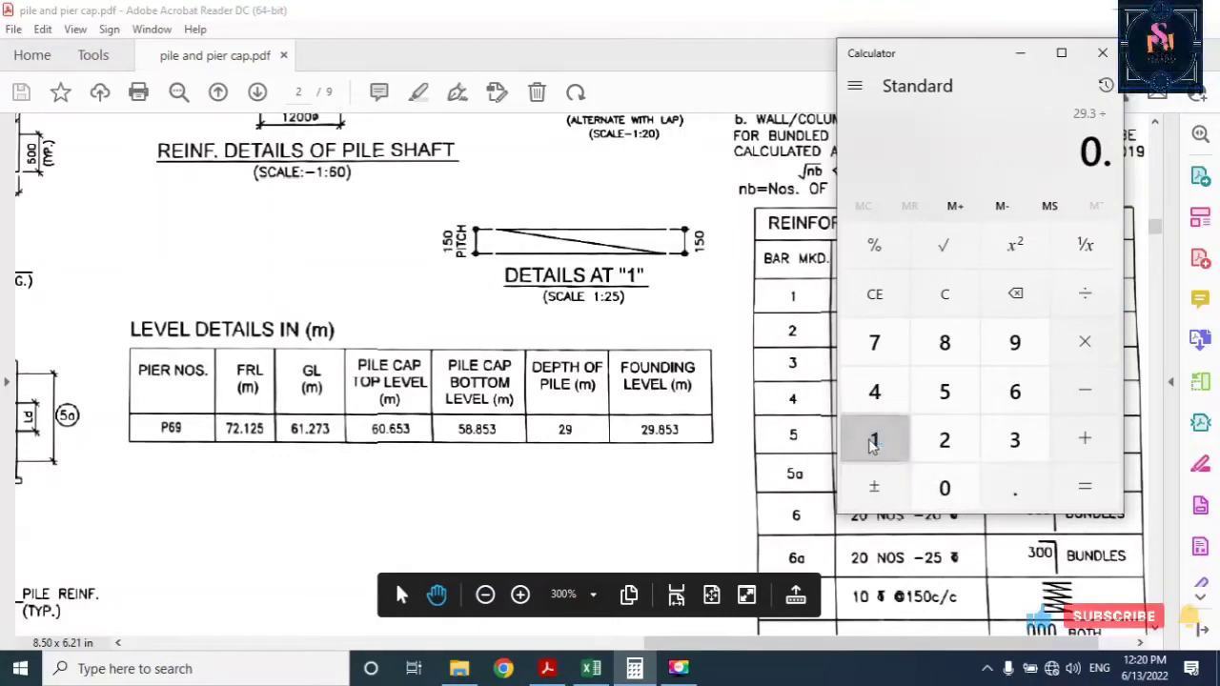
pyautogui.click(946, 399)
pyautogui.click(951, 496)
pyautogui.click(1087, 487)
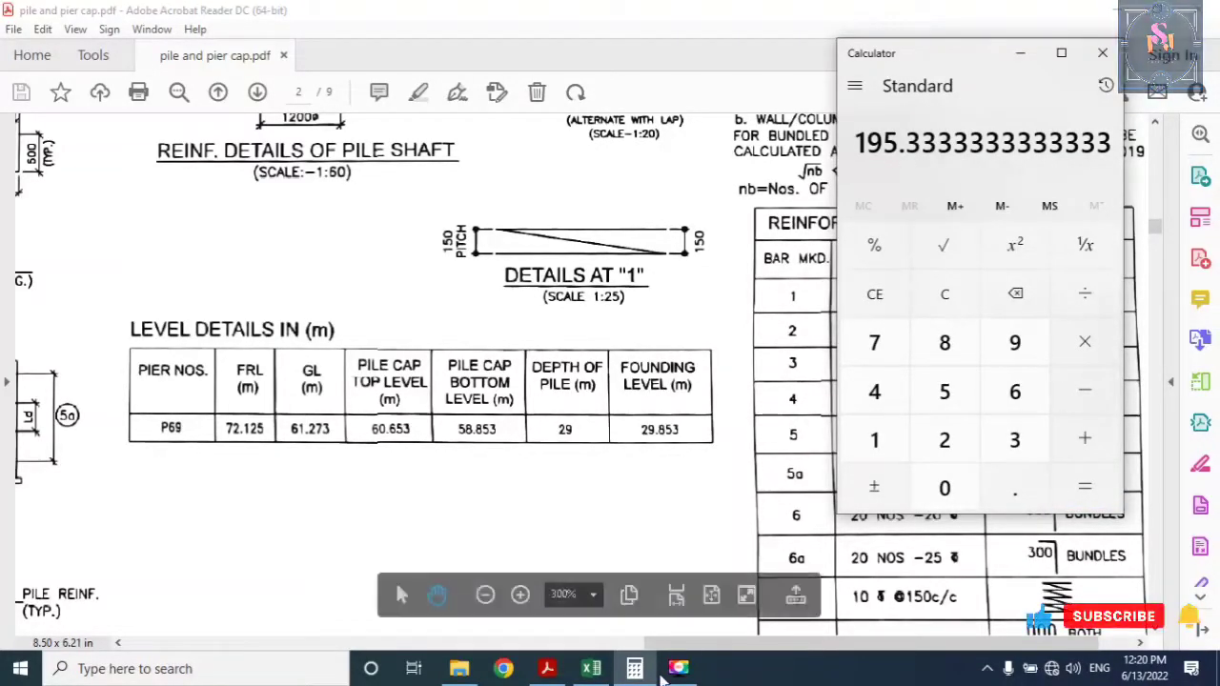
# Switch to the Excel schedule and set the helical bar's quantity in cell H16 to 196
pyautogui.click(591, 668)
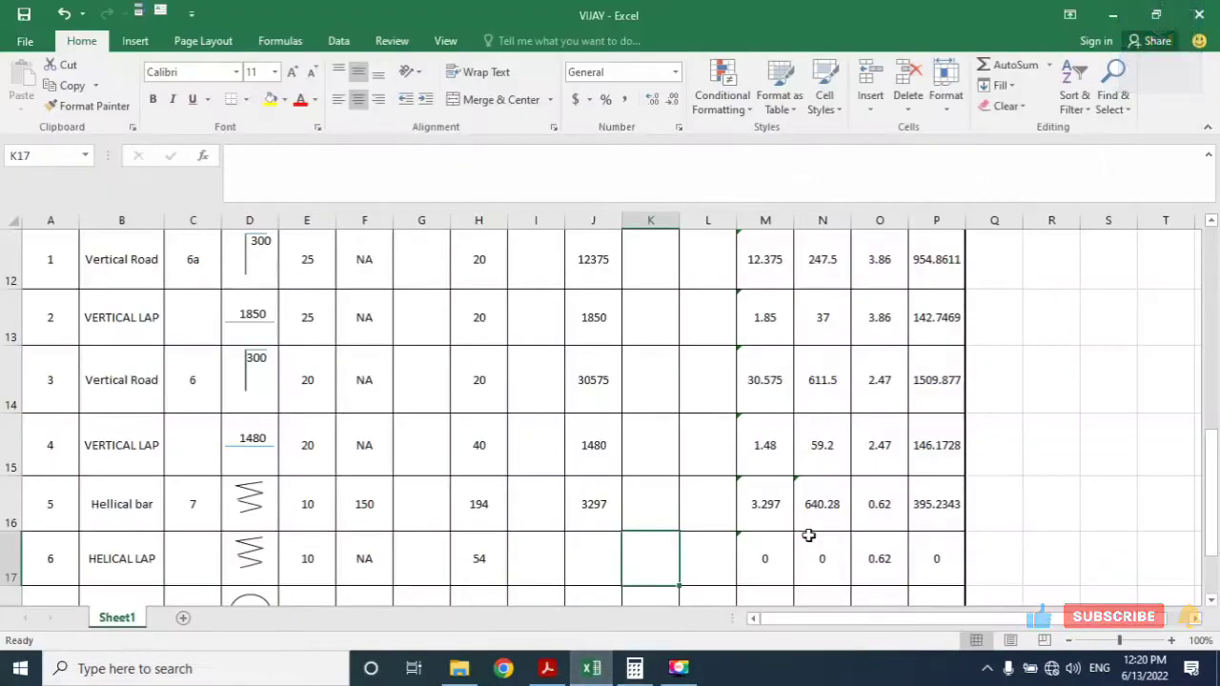
pyautogui.click(487, 515)
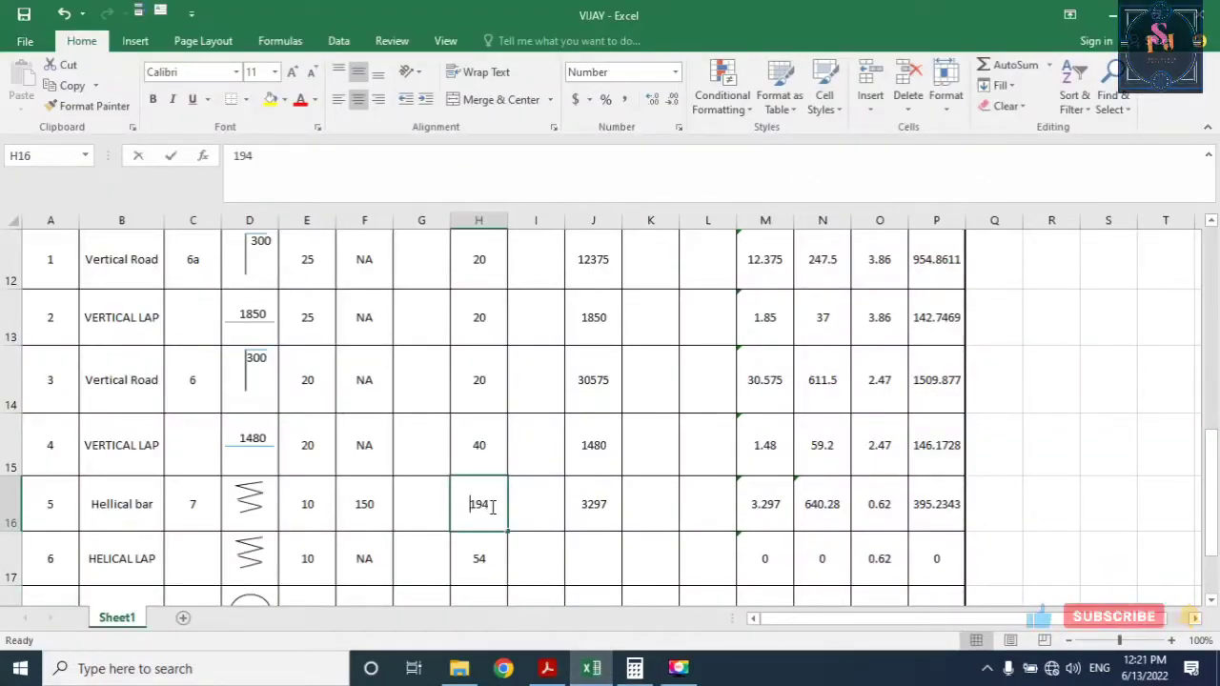
pyautogui.write('1966')
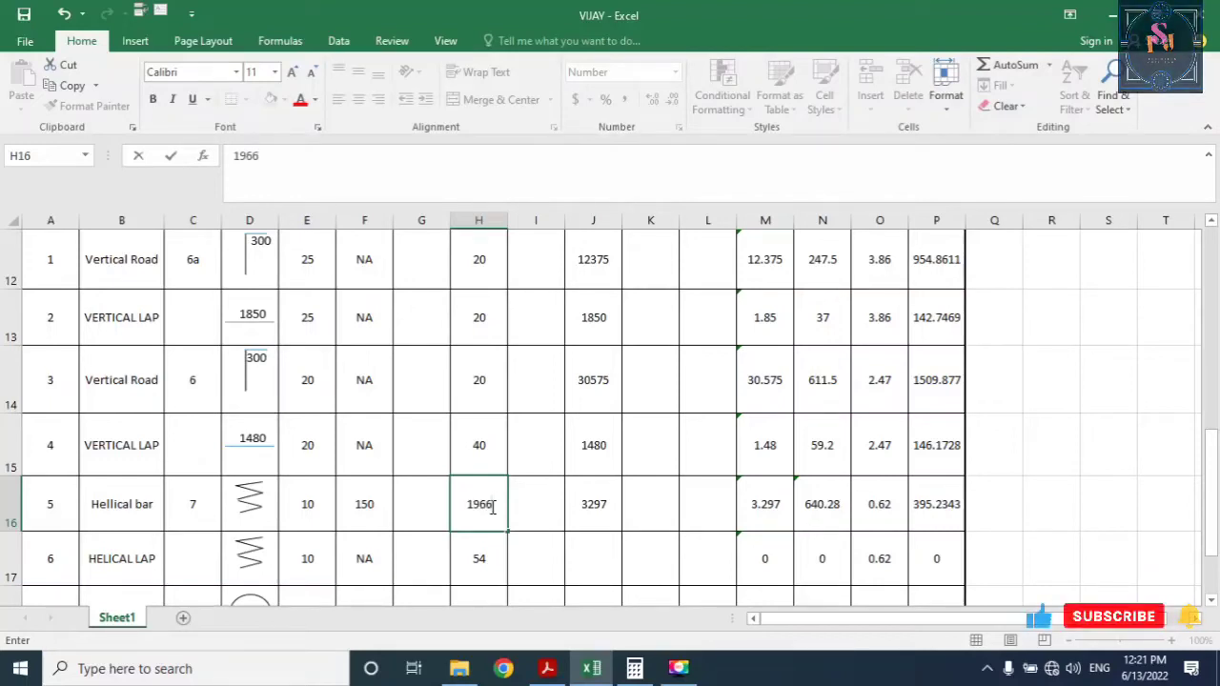
pyautogui.click(583, 553)
pyautogui.scroll(-2, 562, 529)
pyautogui.scroll(1, 521, 411)
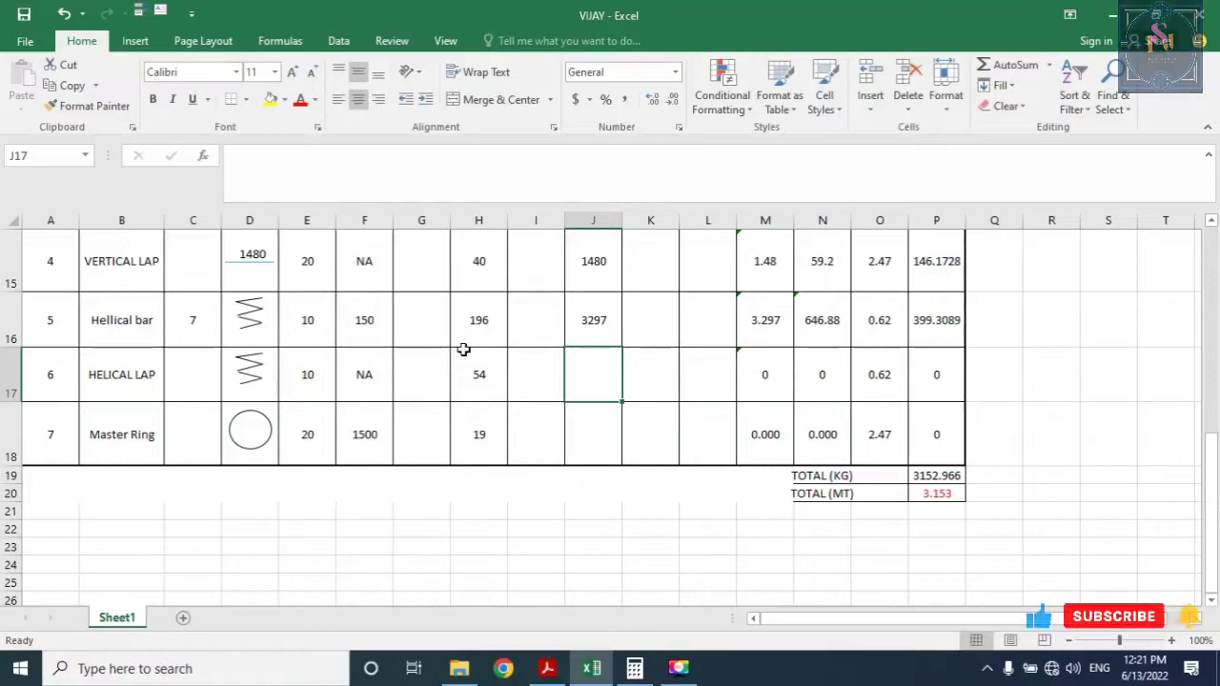
# Clear Calculator and calculate the total helical bar length as 196 × 3.297
pyautogui.click(634, 668)
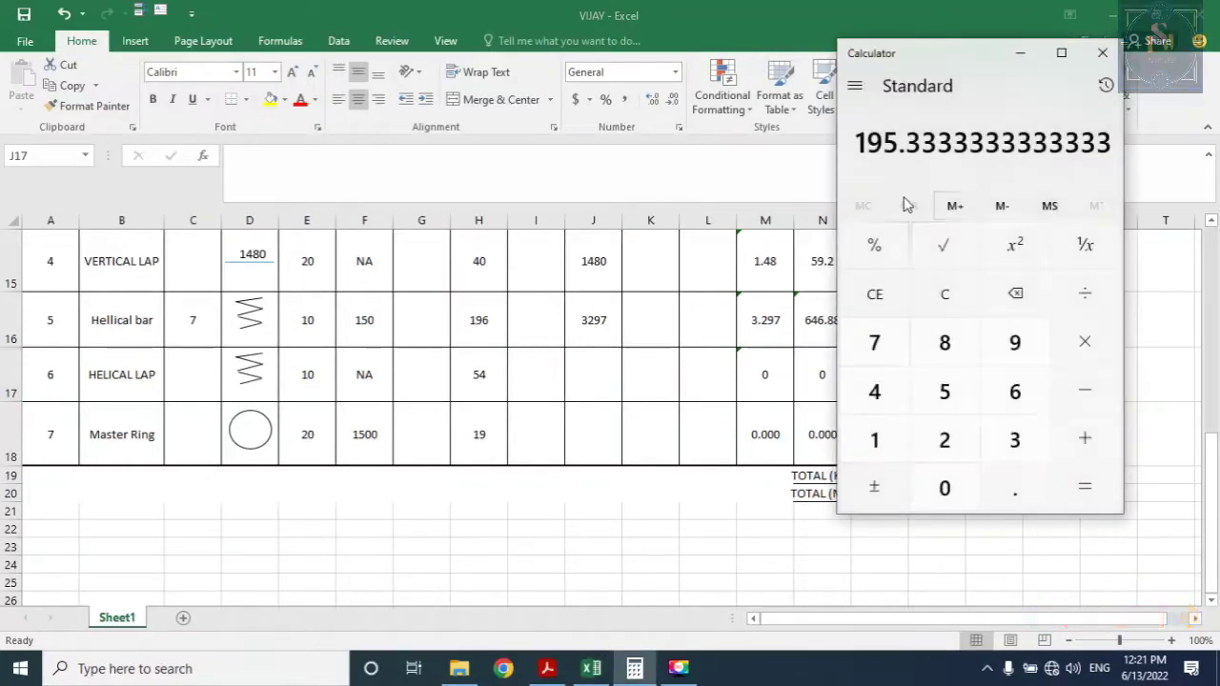
pyautogui.click(939, 297)
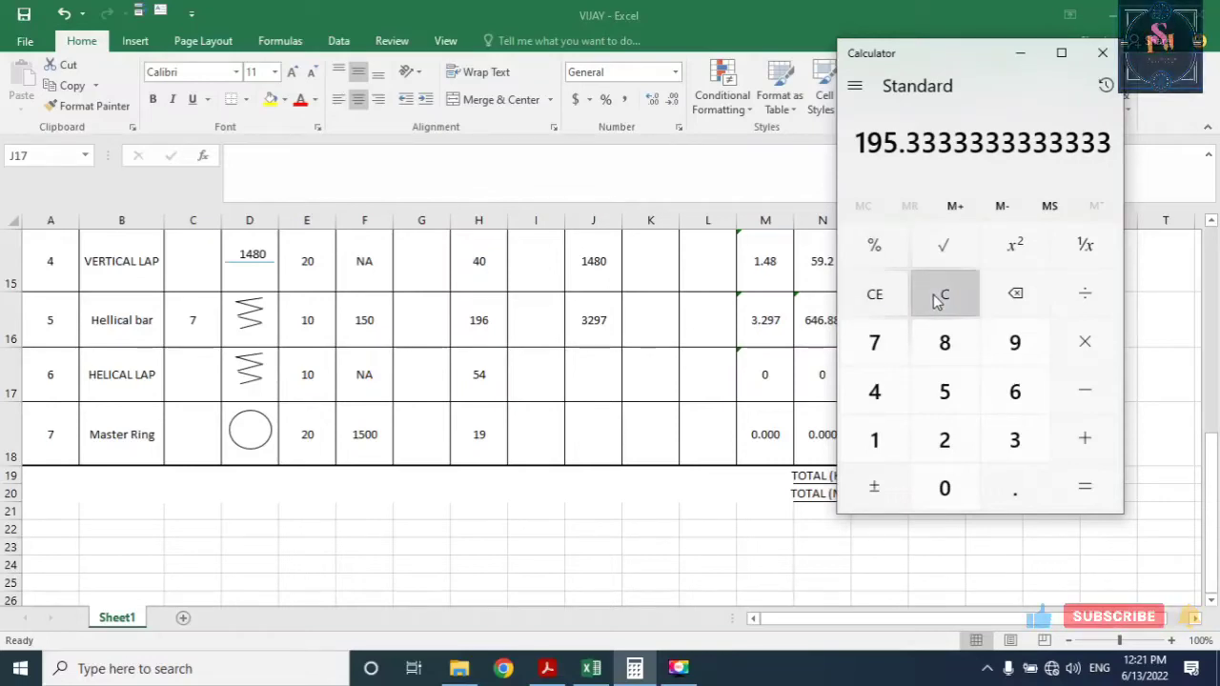
pyautogui.click(875, 440)
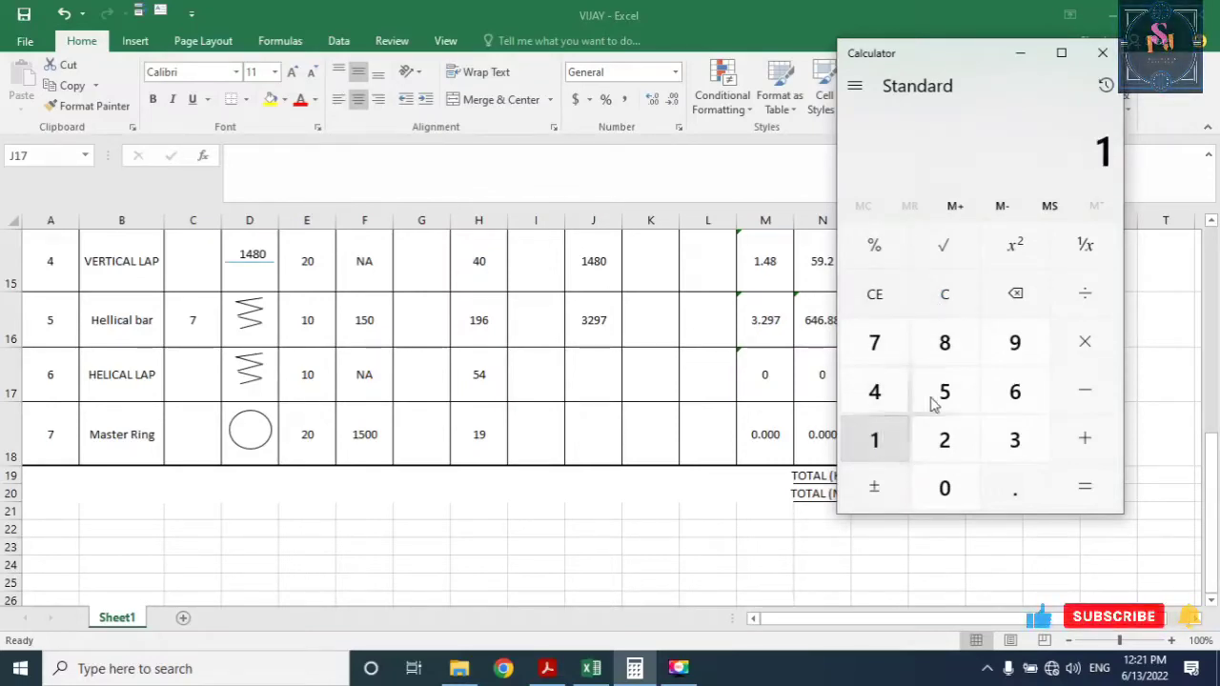
pyautogui.click(1009, 353)
pyautogui.click(1015, 392)
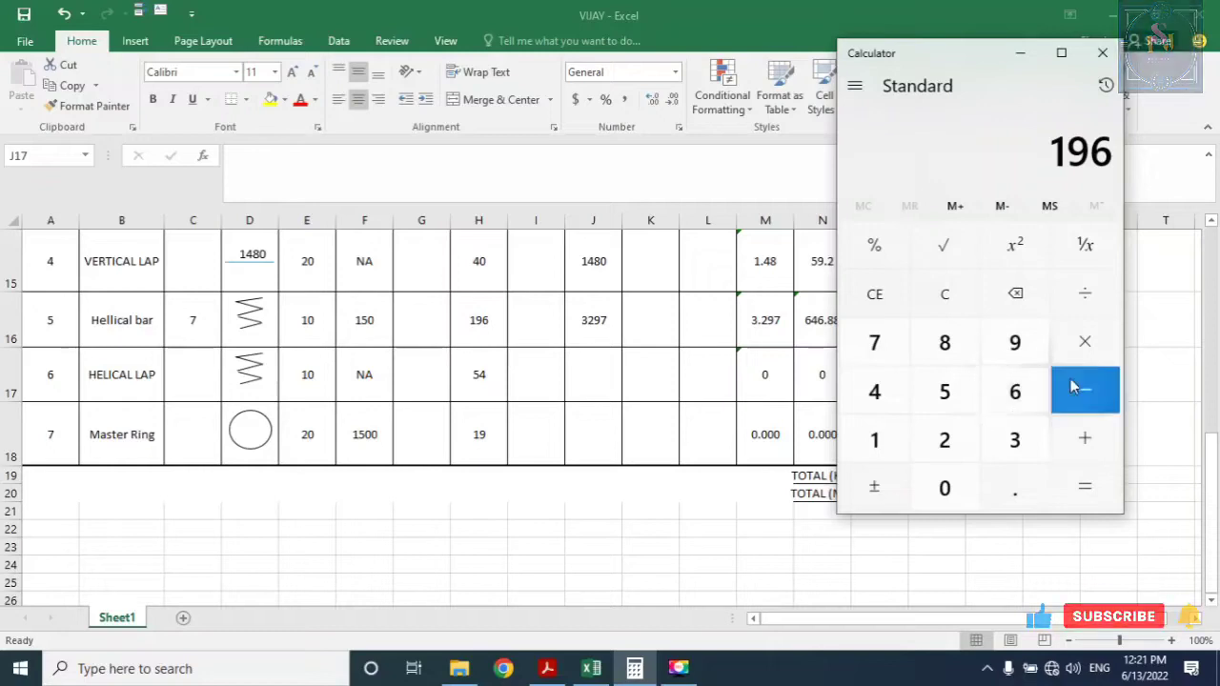
pyautogui.click(1083, 343)
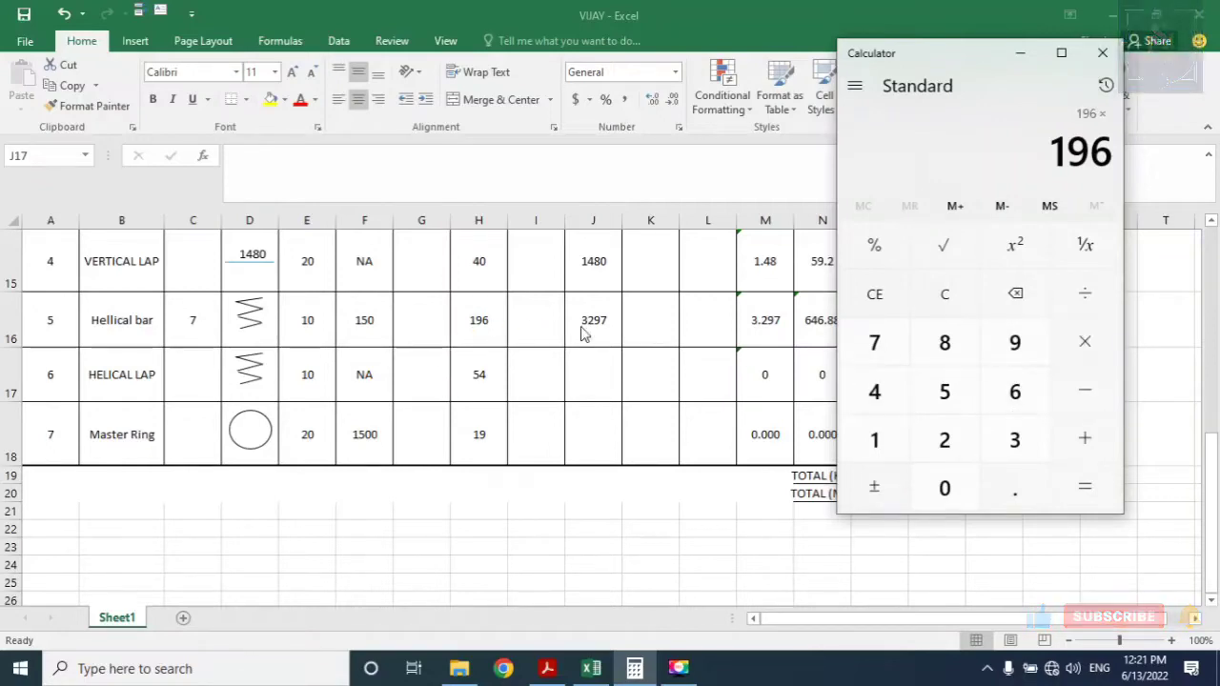
pyautogui.click(1008, 442)
pyautogui.click(1019, 491)
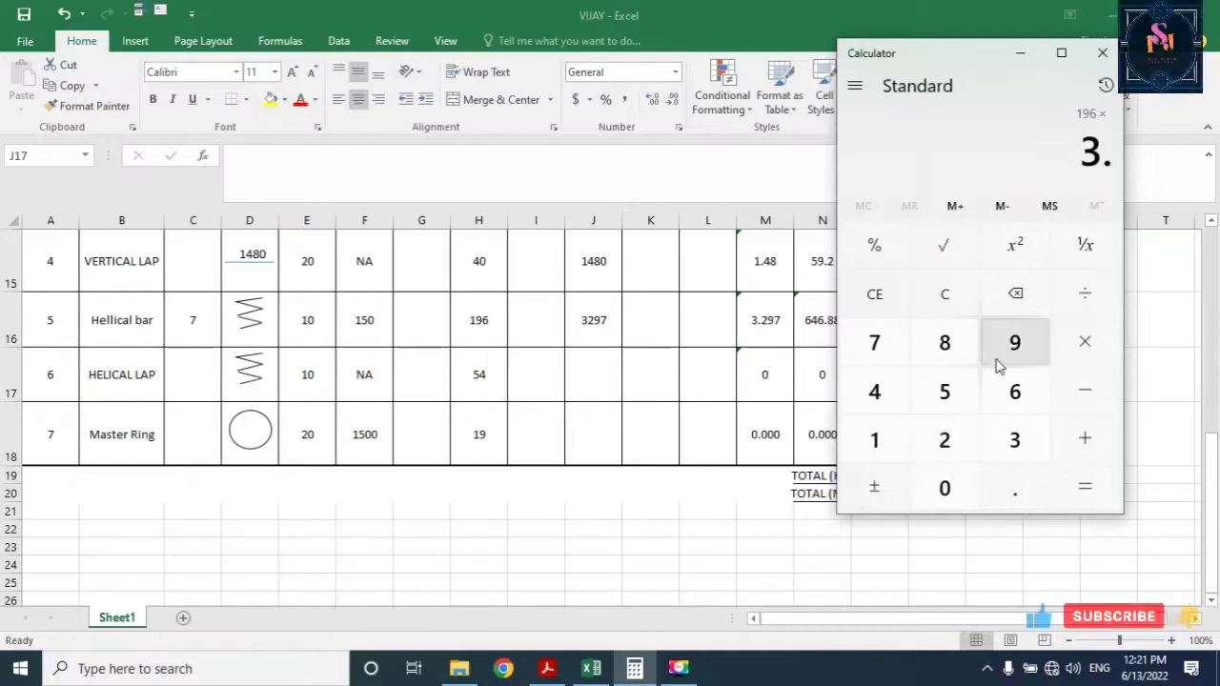
pyautogui.click(944, 439)
pyautogui.click(1016, 343)
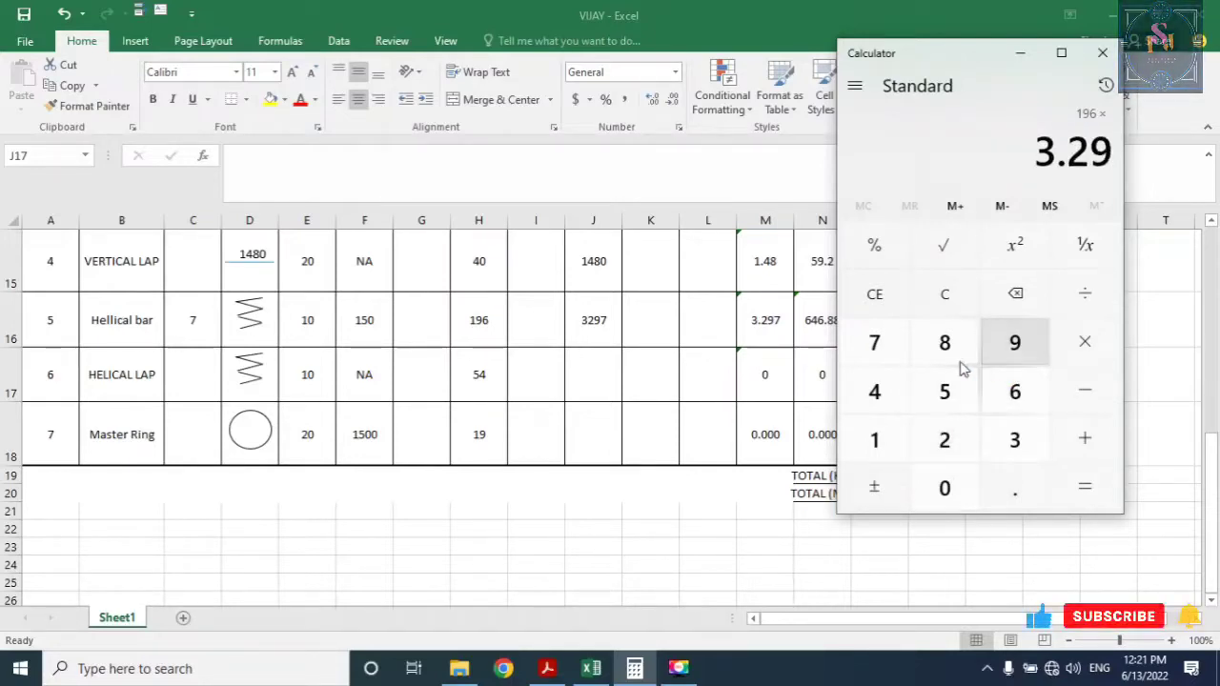
pyautogui.click(874, 343)
pyautogui.click(1085, 487)
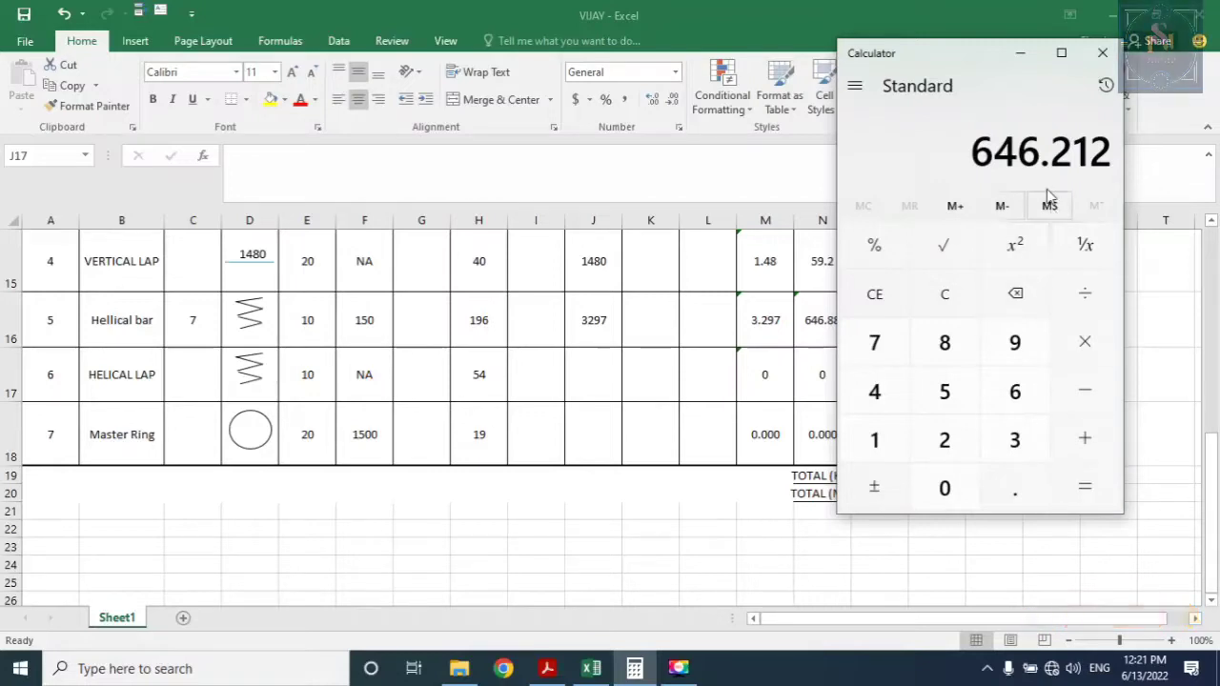
# Divide the total helical length by 12 to get the number of helical laps, and minimize Calculator
pyautogui.click(1085, 300)
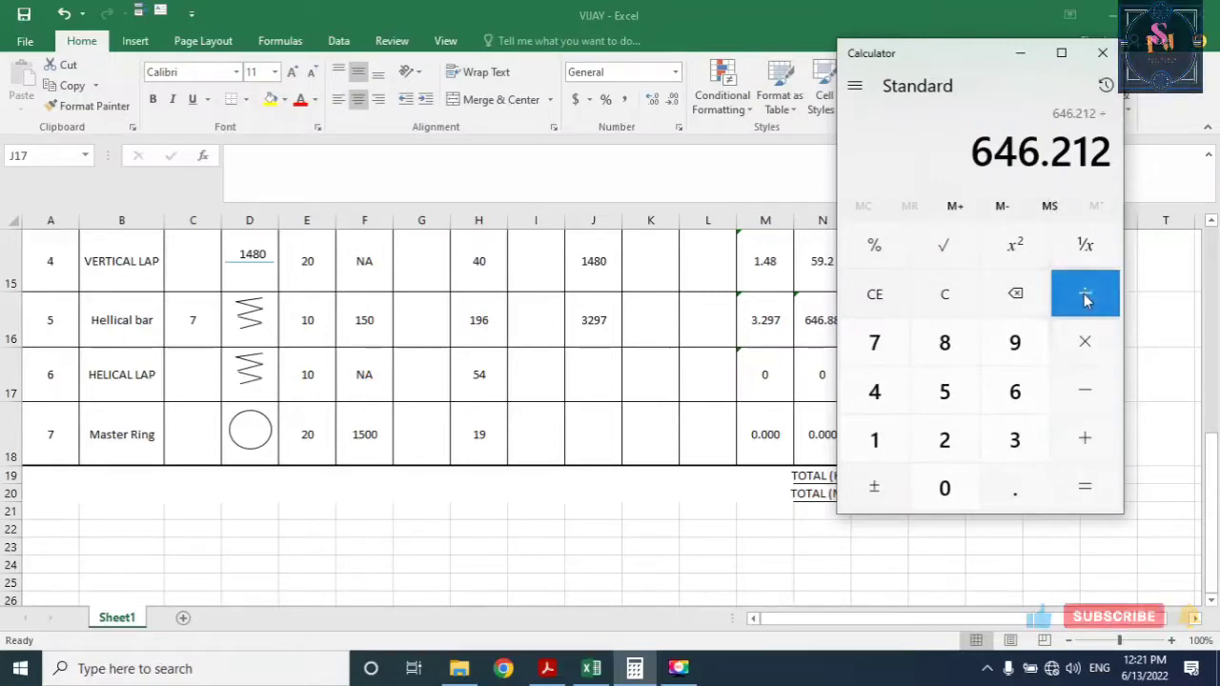
pyautogui.click(869, 443)
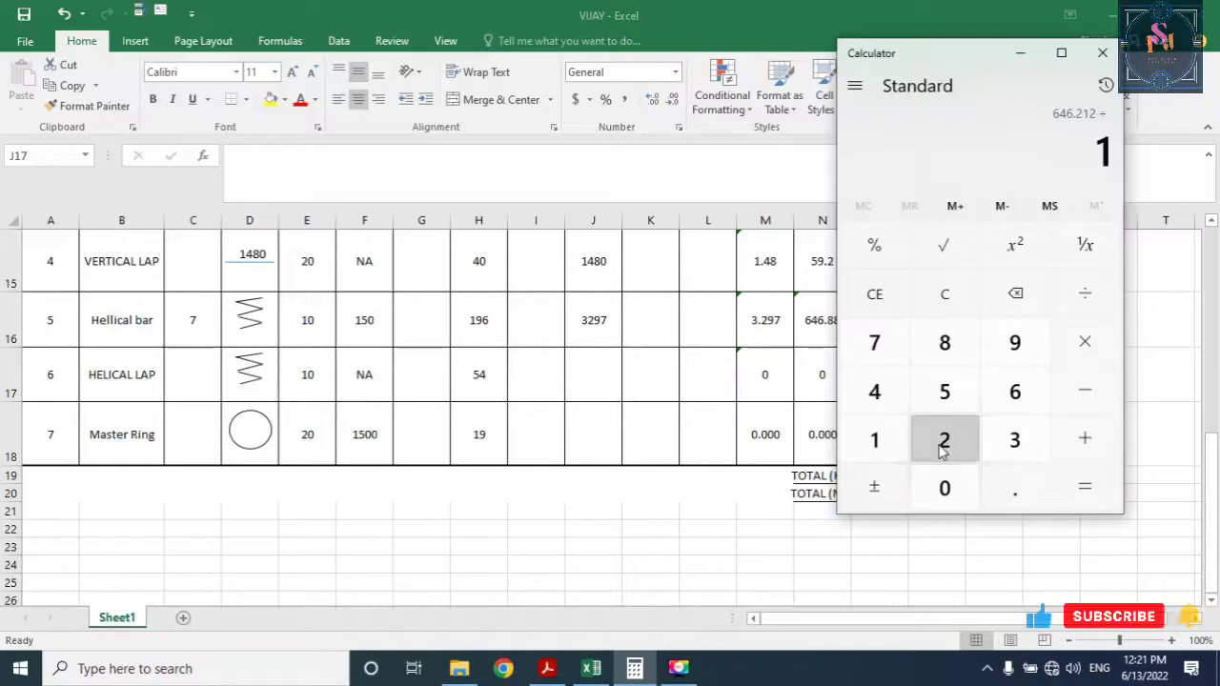
pyautogui.click(944, 441)
pyautogui.click(1083, 486)
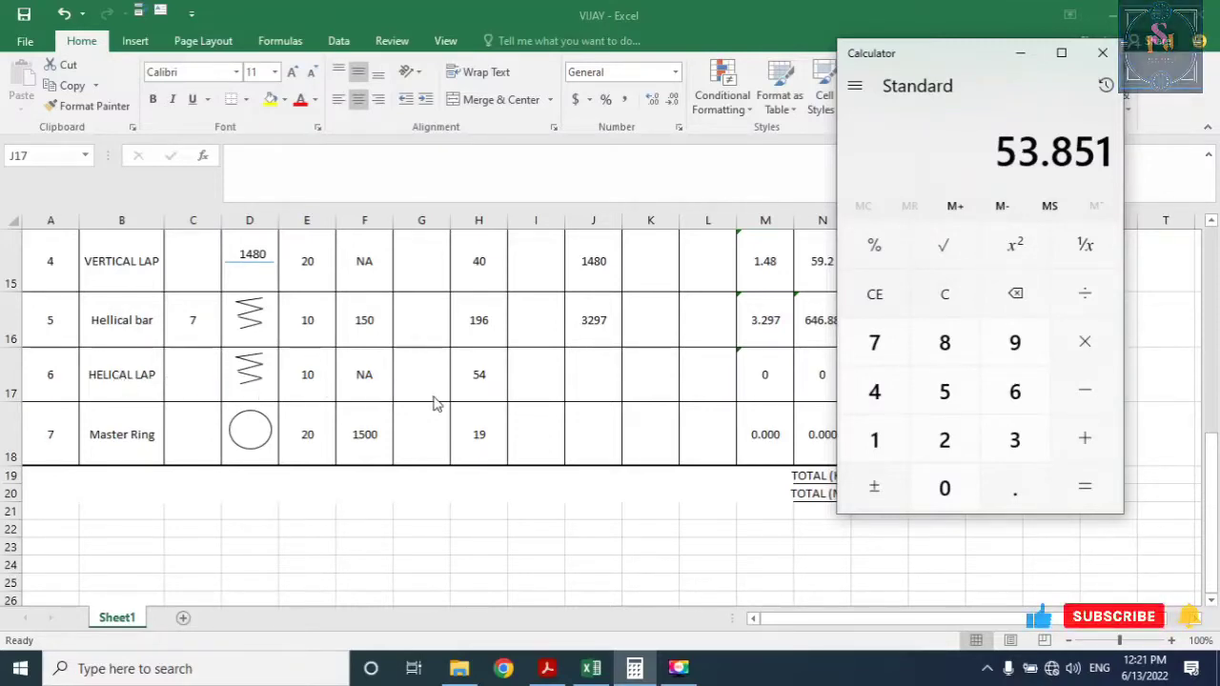
pyautogui.click(1022, 59)
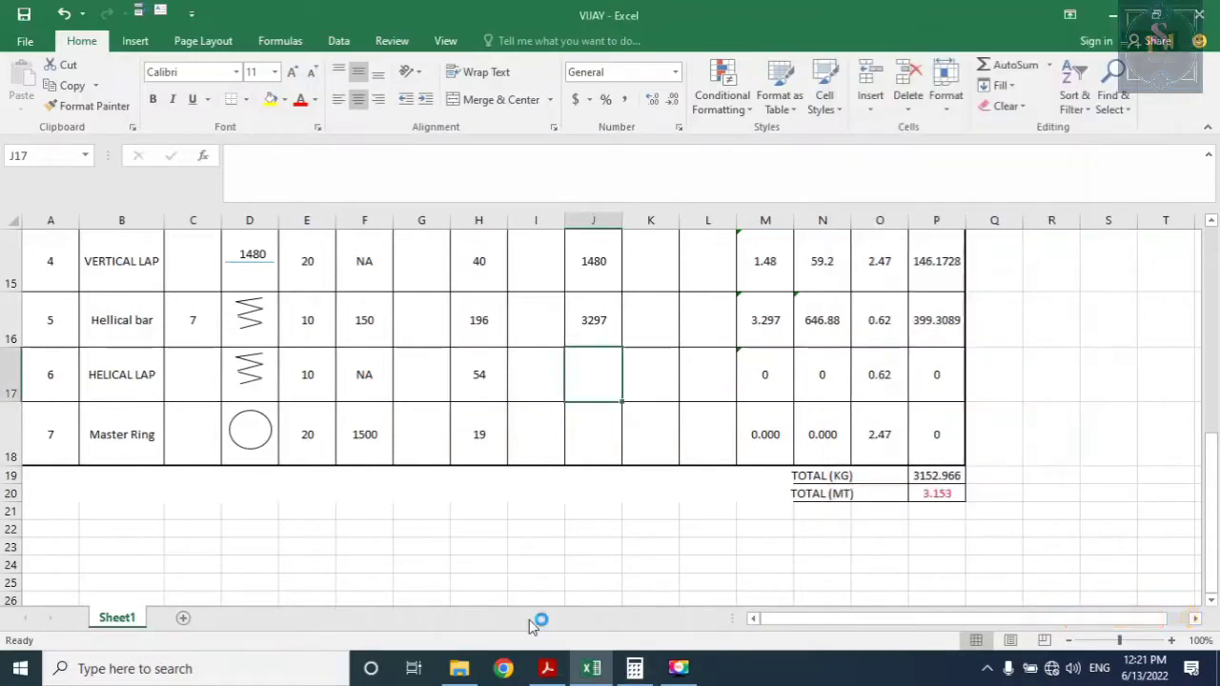
# Check the pile shaft and lap details in the PDF drawing for the helical lap, and return to the Excel schedule
pyautogui.moveTo(655, 679)
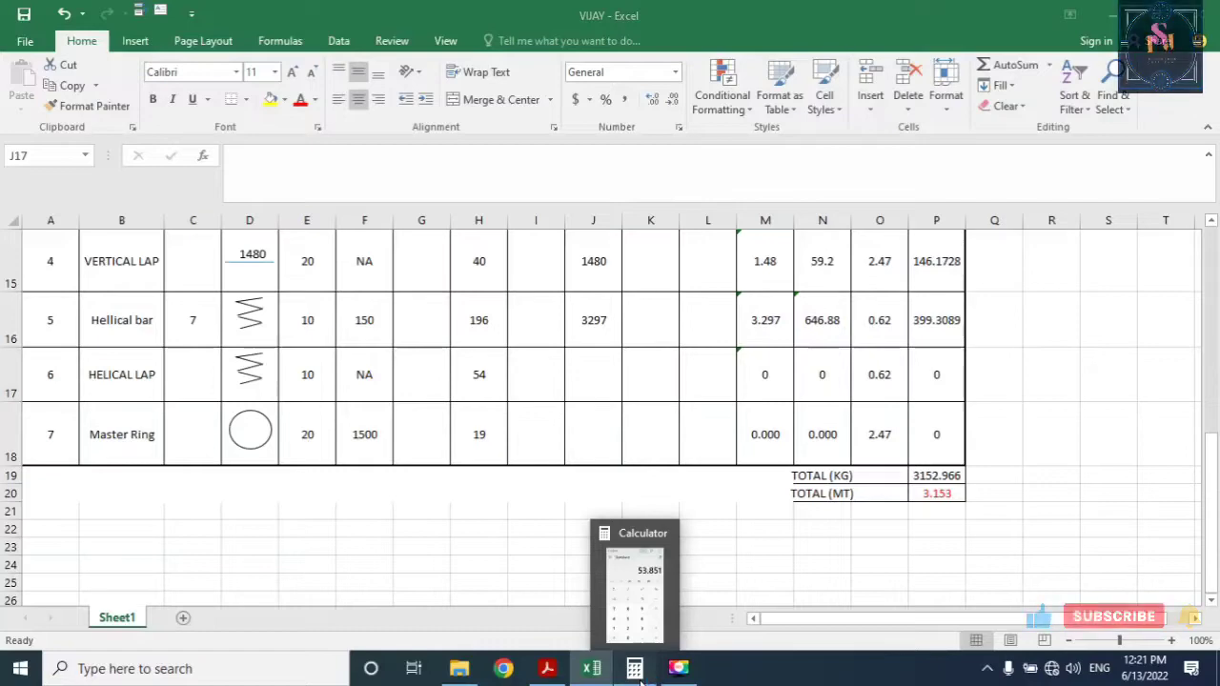
pyautogui.click(635, 669)
pyautogui.click(634, 669)
pyautogui.click(634, 669)
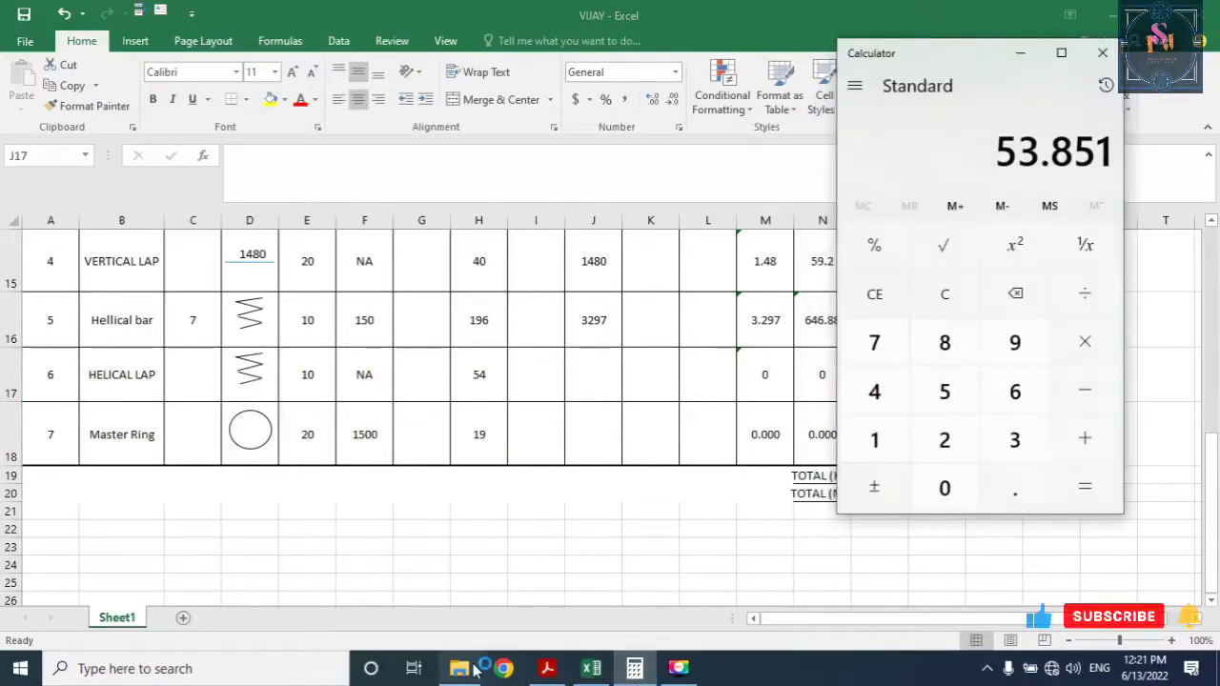
pyautogui.click(548, 670)
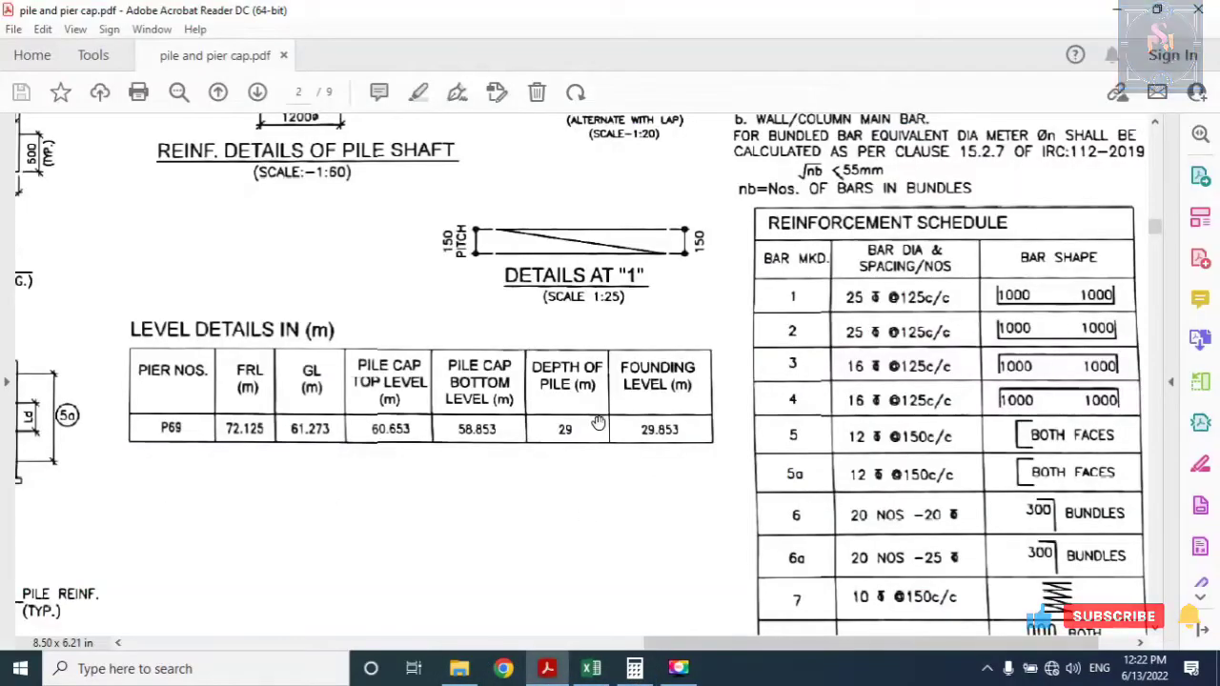
pyautogui.scroll(2, 598, 317)
pyautogui.scroll(3, 597, 317)
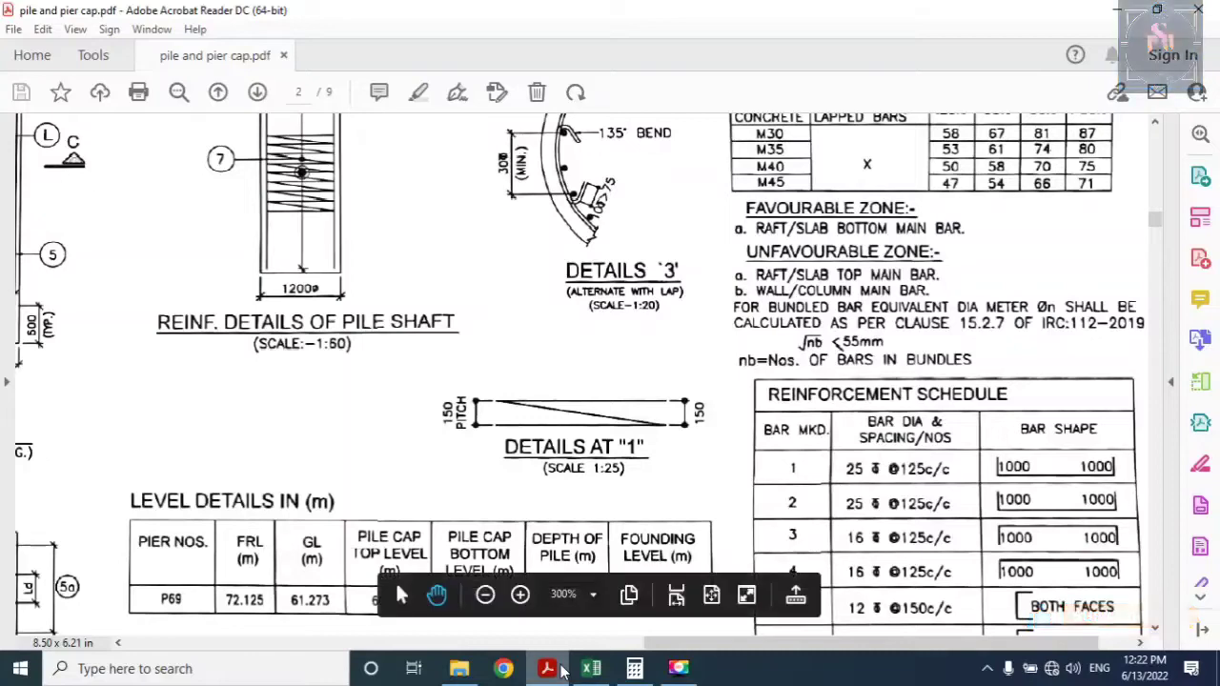
pyautogui.moveTo(639, 673)
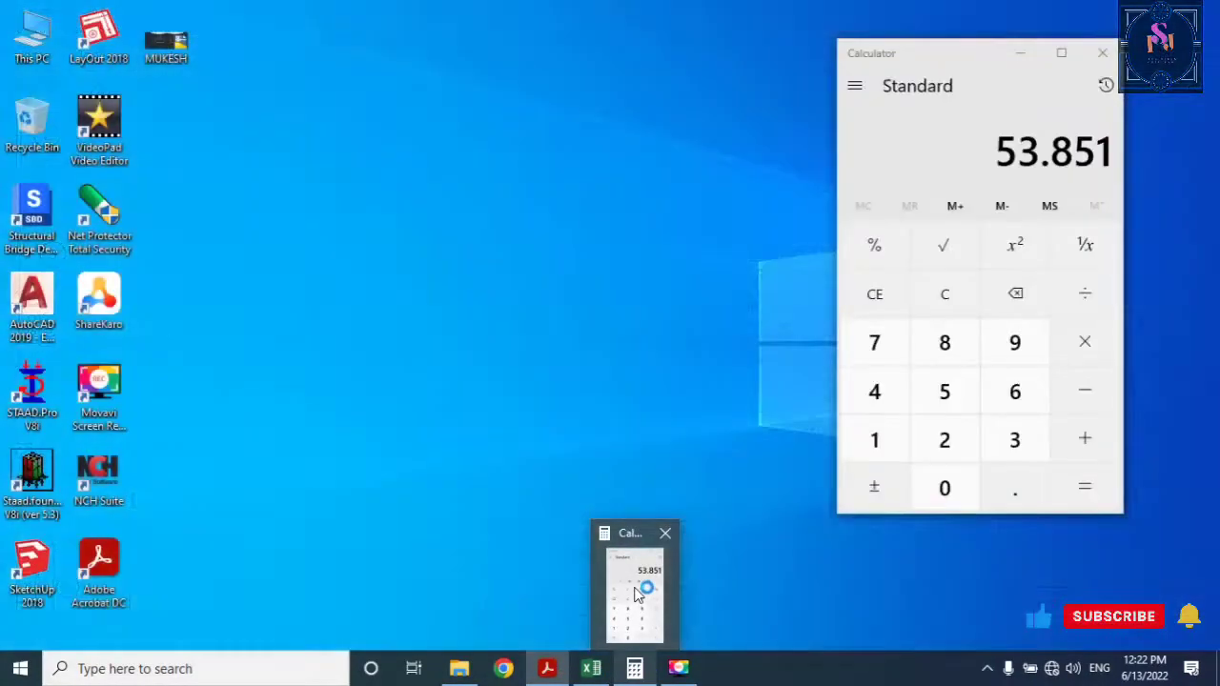
pyautogui.click(634, 586)
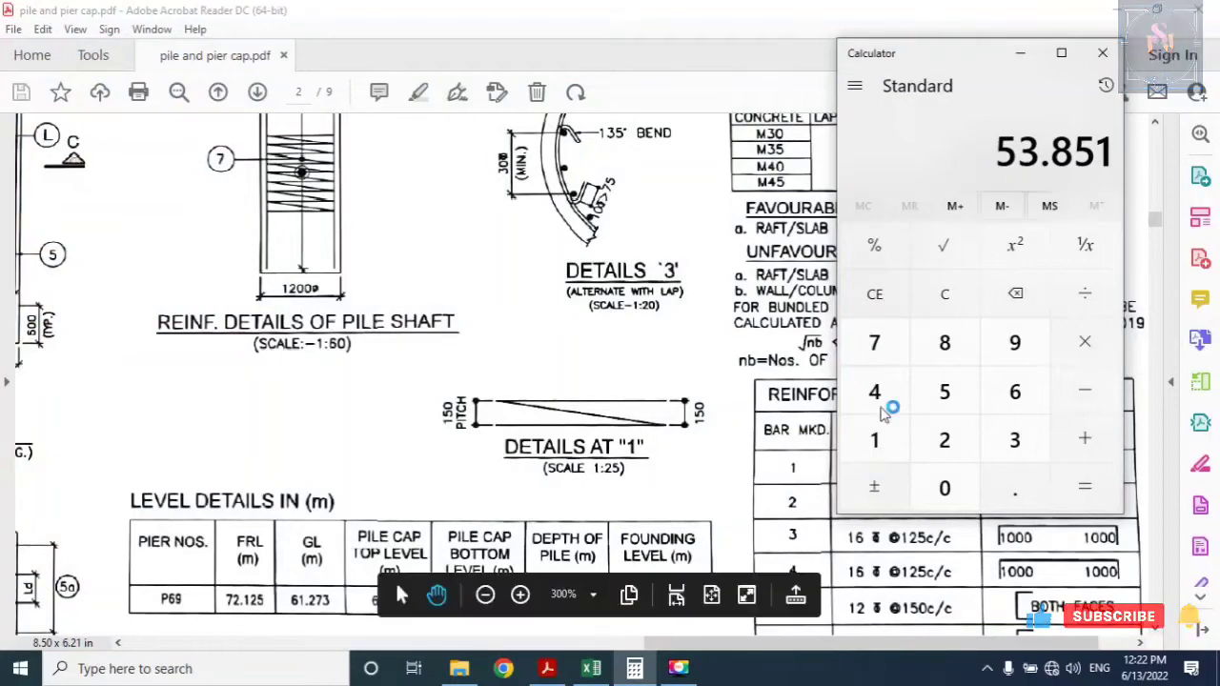
pyautogui.click(592, 670)
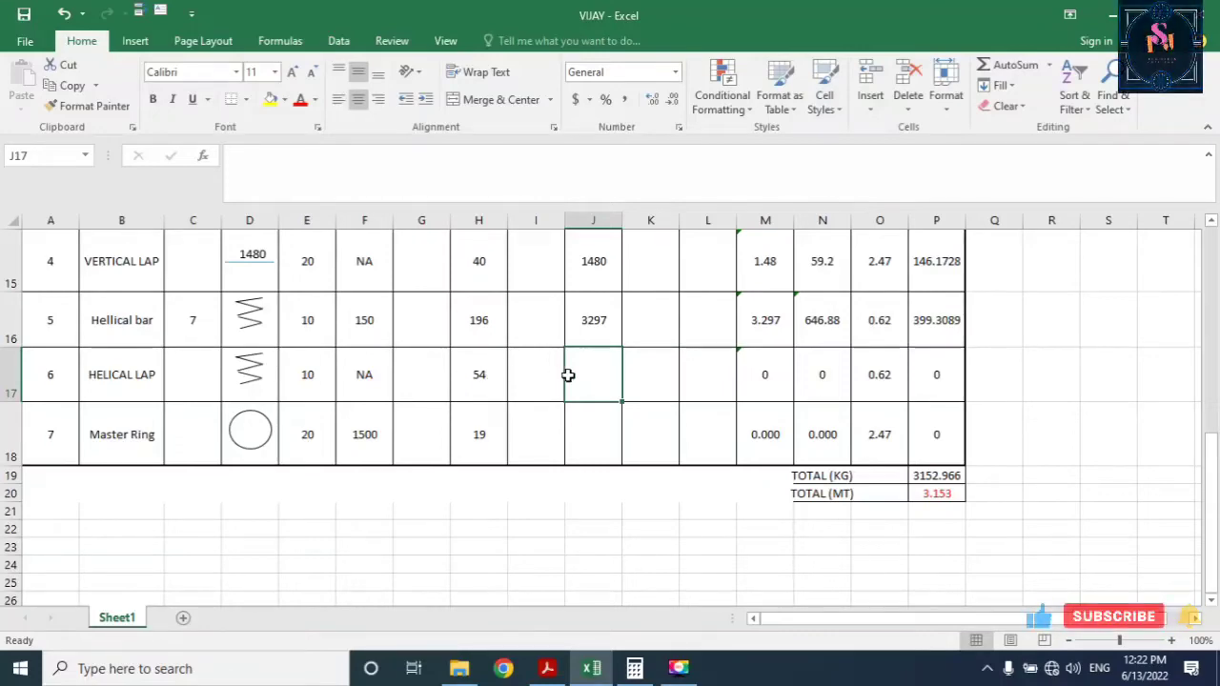
# Set the helical lap's cut length in cell J17 to 300
pyautogui.scroll(2, 538, 417)
pyautogui.scroll(-3, 538, 417)
pyautogui.scroll(3, 535, 434)
pyautogui.scroll(-2, 536, 434)
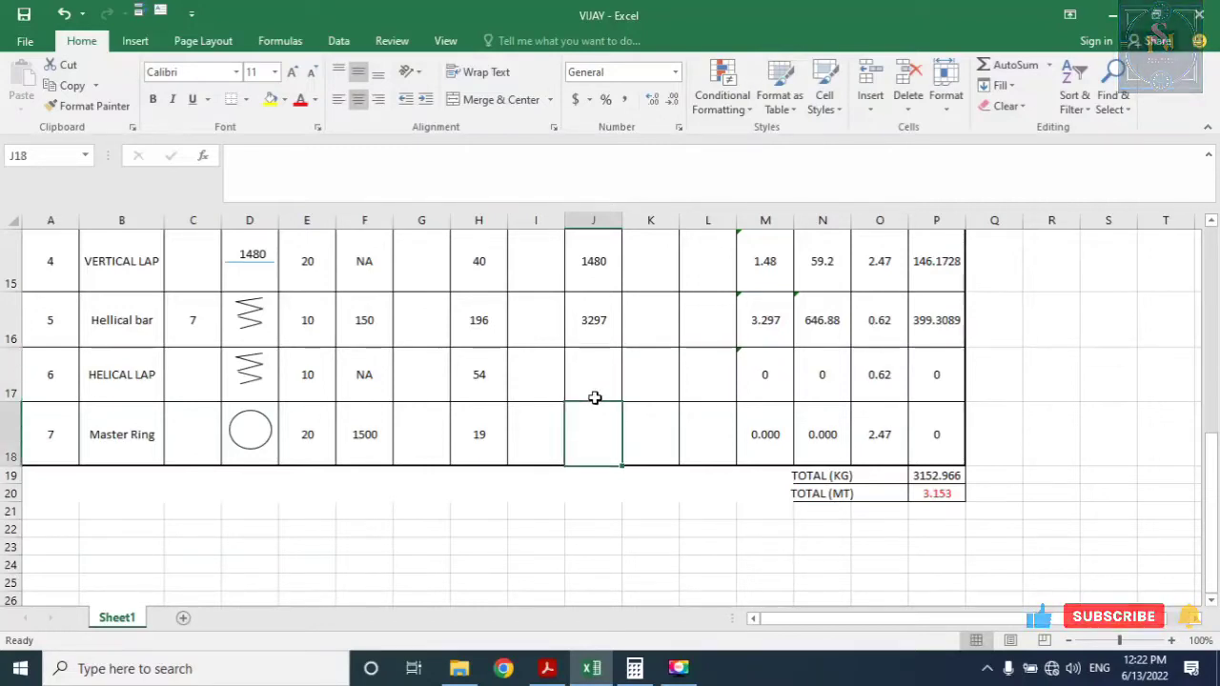
pyautogui.write('300')
pyautogui.press('Return')
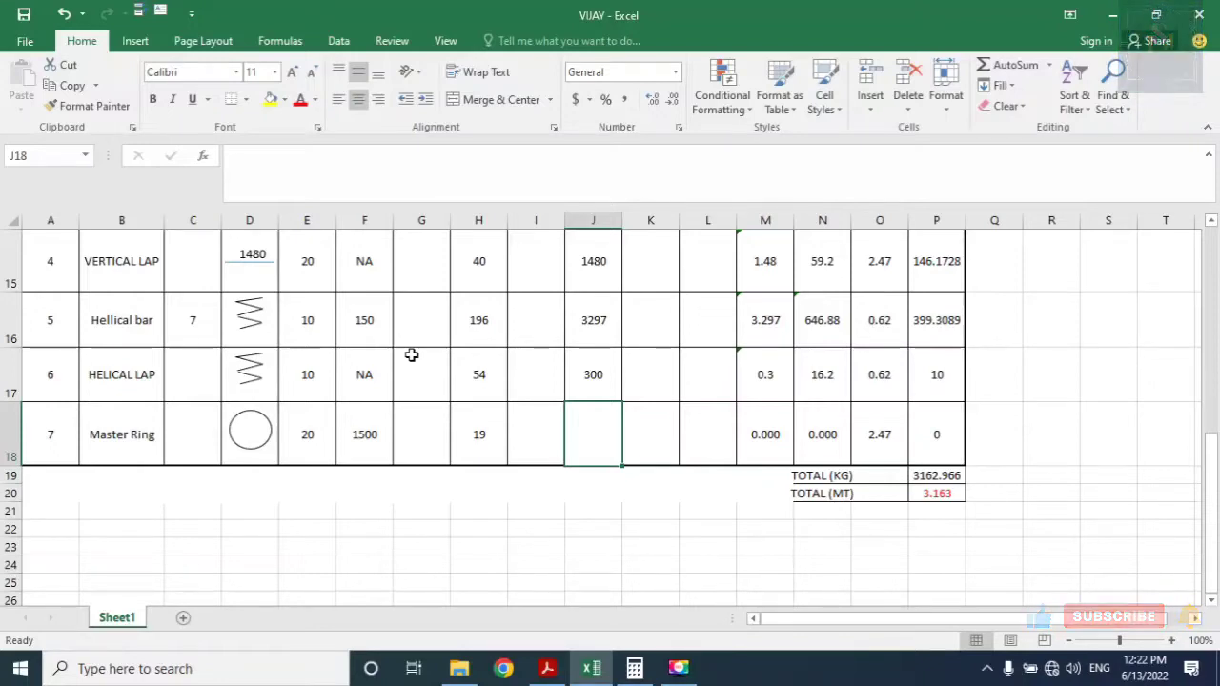
# Switch to Calculator, clear the previous result and subtract 150 from the 1200 mm pile diameter
pyautogui.click(634, 668)
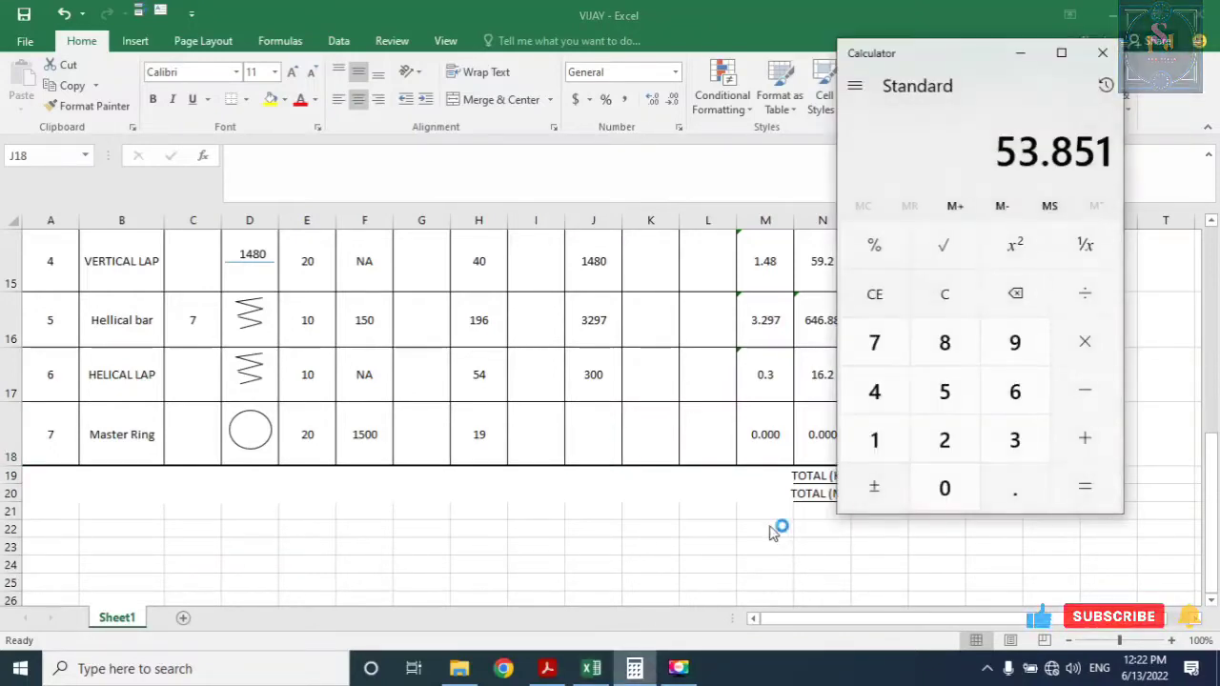
pyautogui.click(875, 294)
pyautogui.click(875, 439)
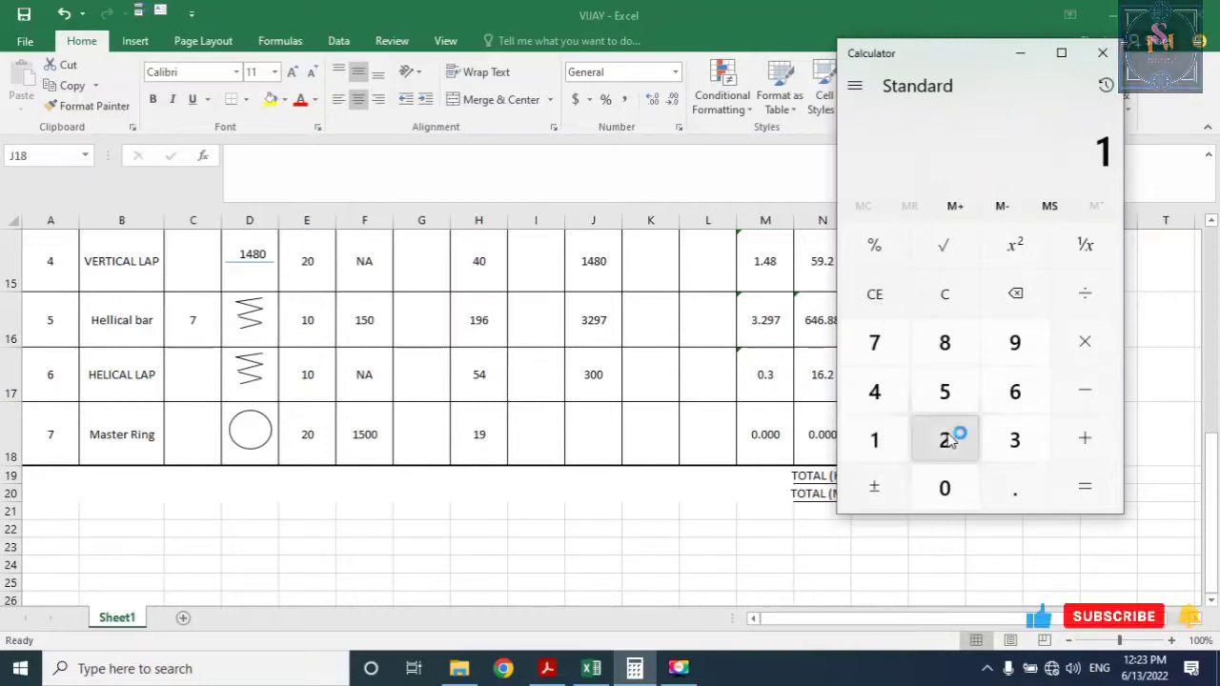
pyautogui.click(944, 439)
pyautogui.click(939, 488)
pyautogui.click(939, 488)
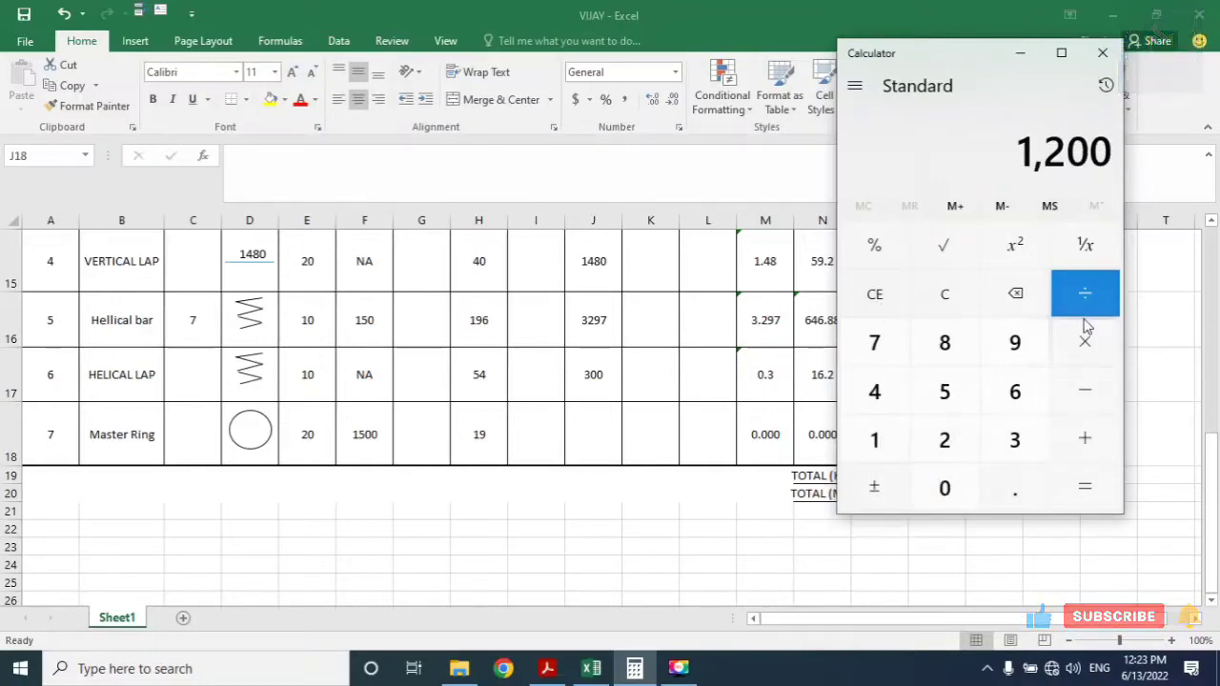
pyautogui.click(1093, 383)
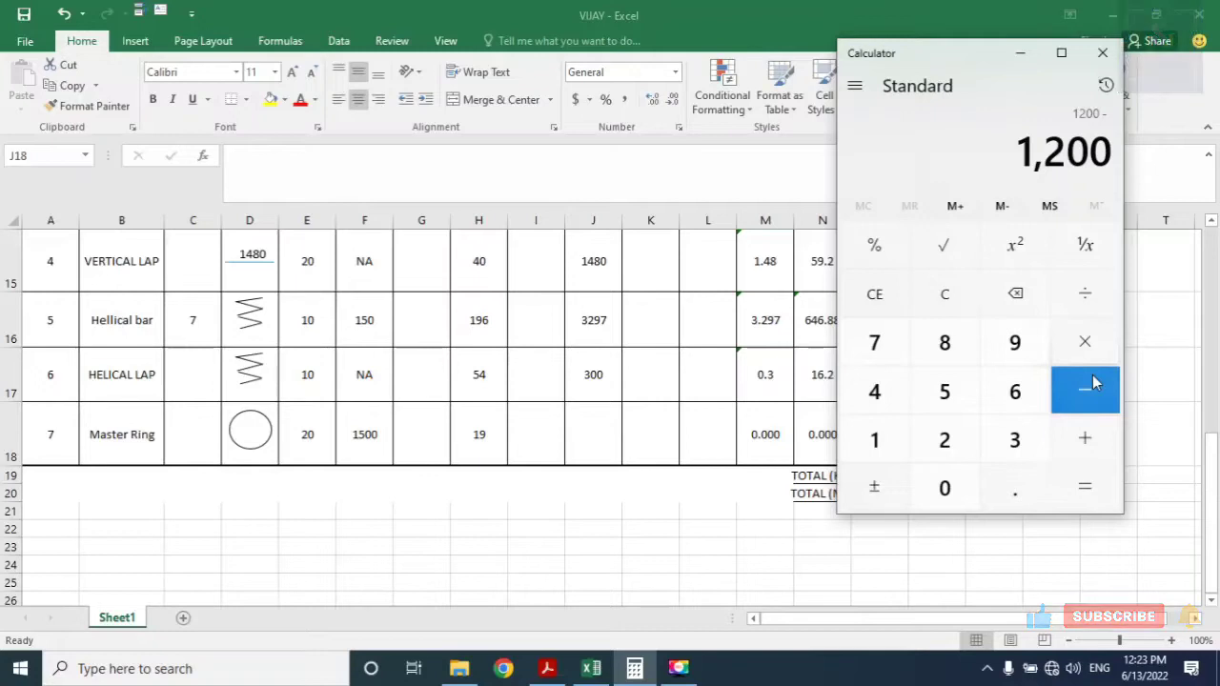
pyautogui.click(876, 441)
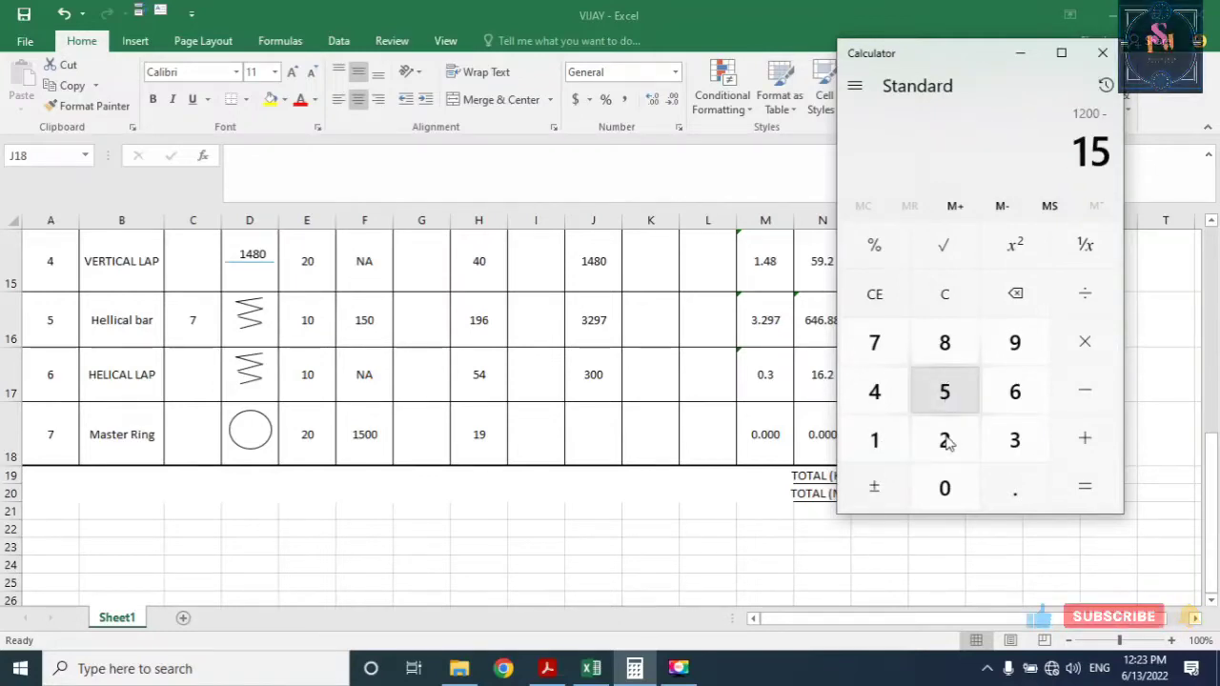
pyautogui.click(945, 488)
pyautogui.click(1077, 488)
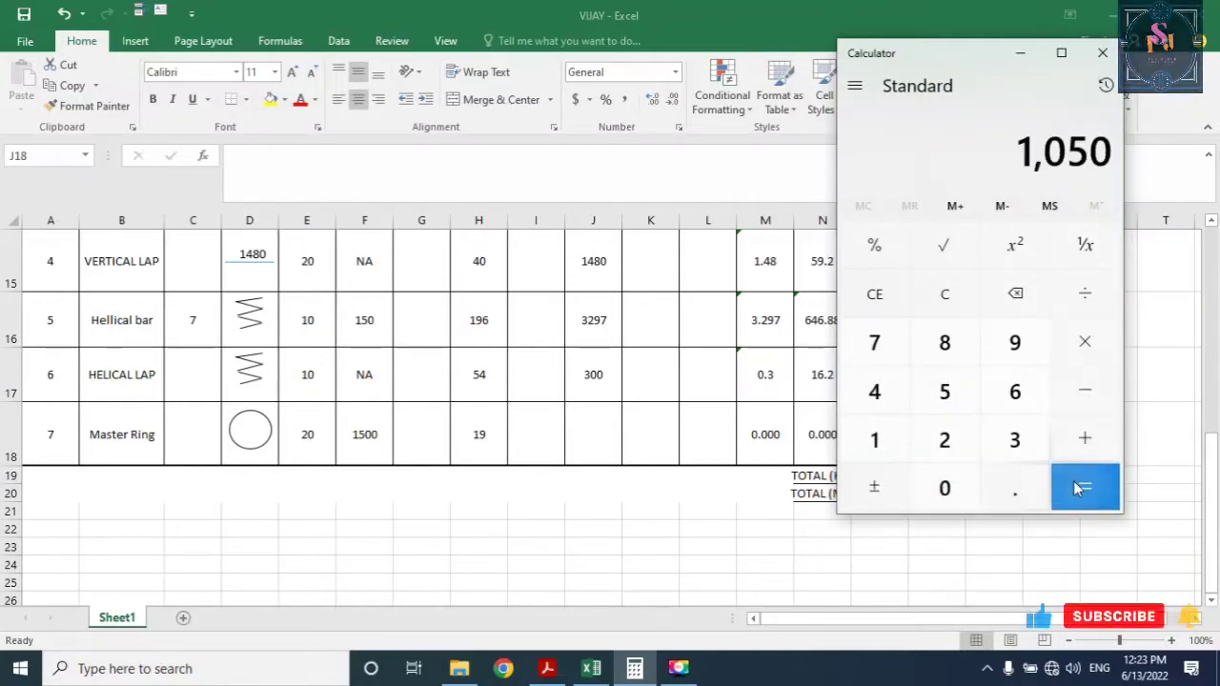
# Subtract 20 and another 50 from the result to get the master ring's diameter in millimetres
pyautogui.click(1083, 404)
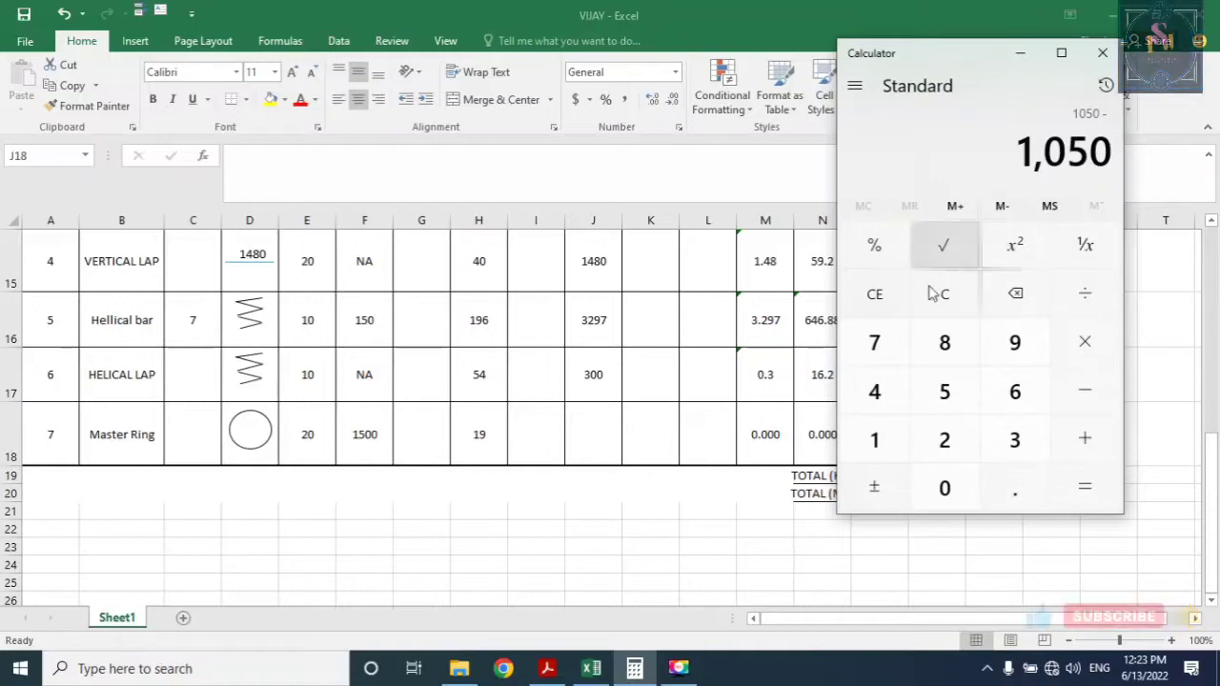
pyautogui.click(944, 440)
pyautogui.click(944, 440)
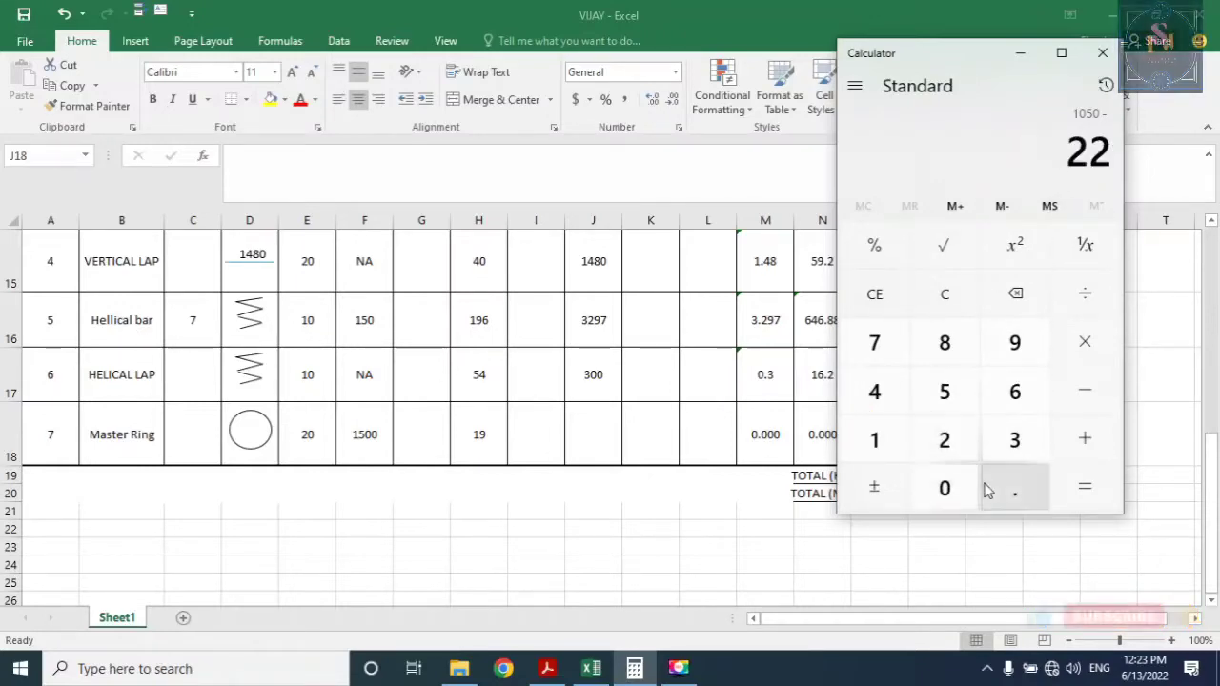
pyautogui.click(878, 296)
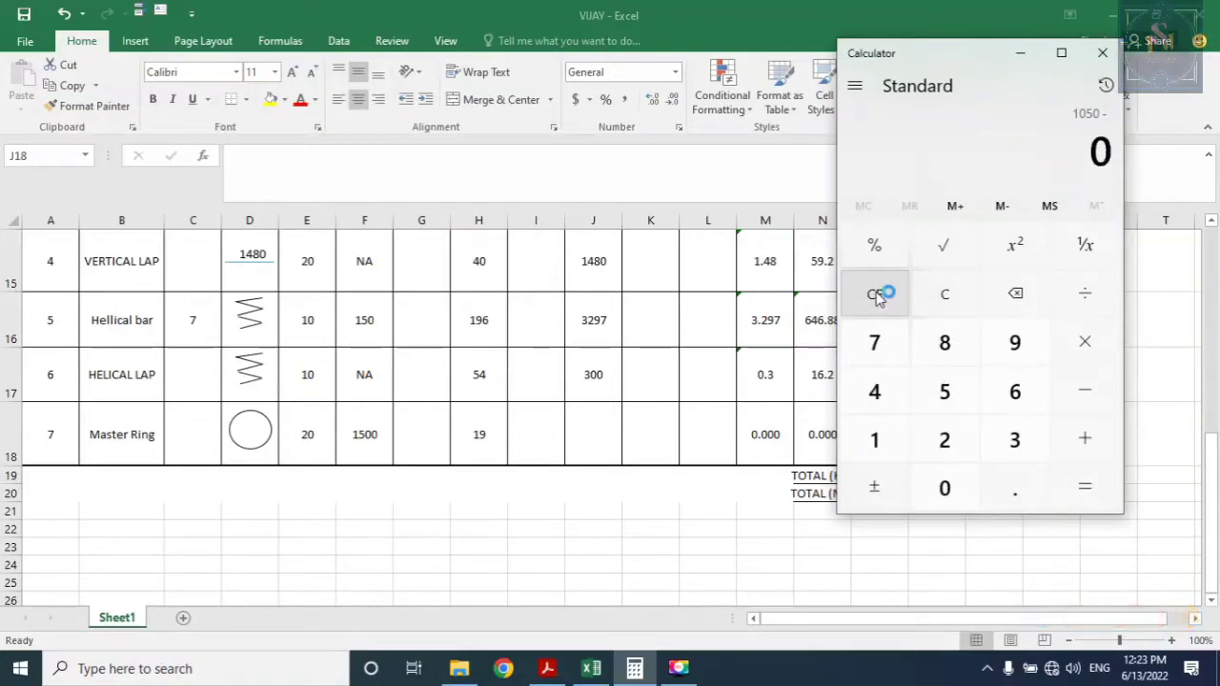
pyautogui.click(967, 467)
pyautogui.click(944, 488)
pyautogui.click(1084, 485)
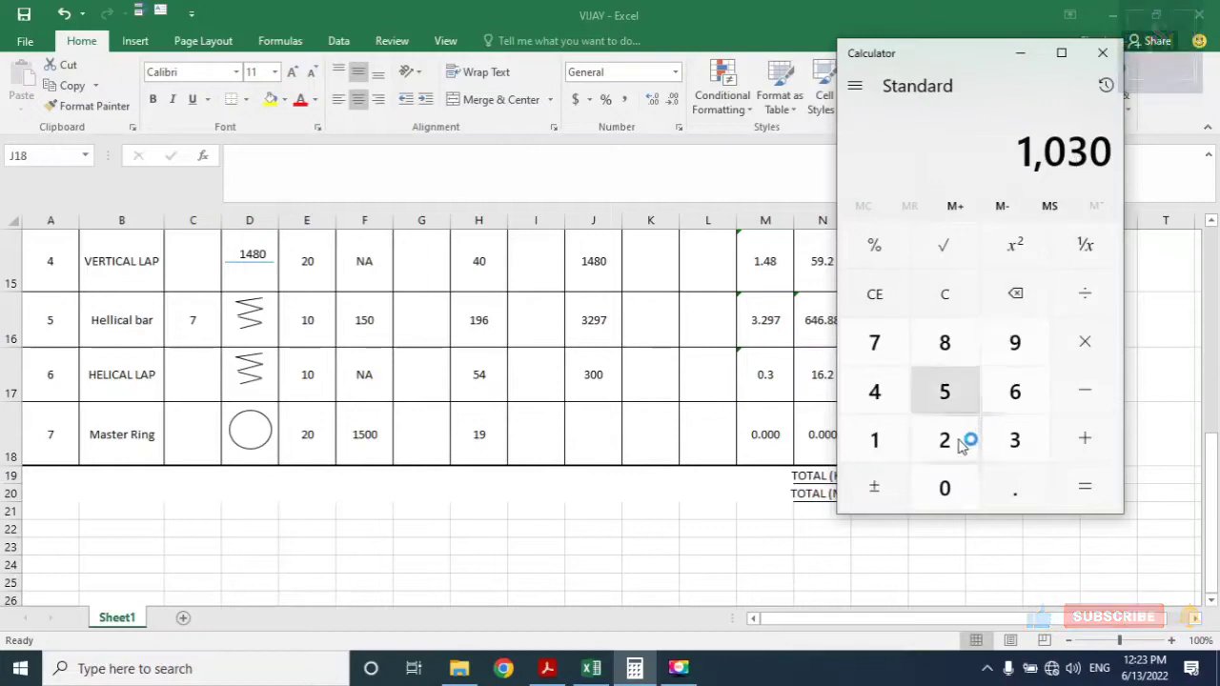
pyautogui.click(1083, 398)
pyautogui.click(944, 392)
pyautogui.click(945, 486)
pyautogui.click(1085, 491)
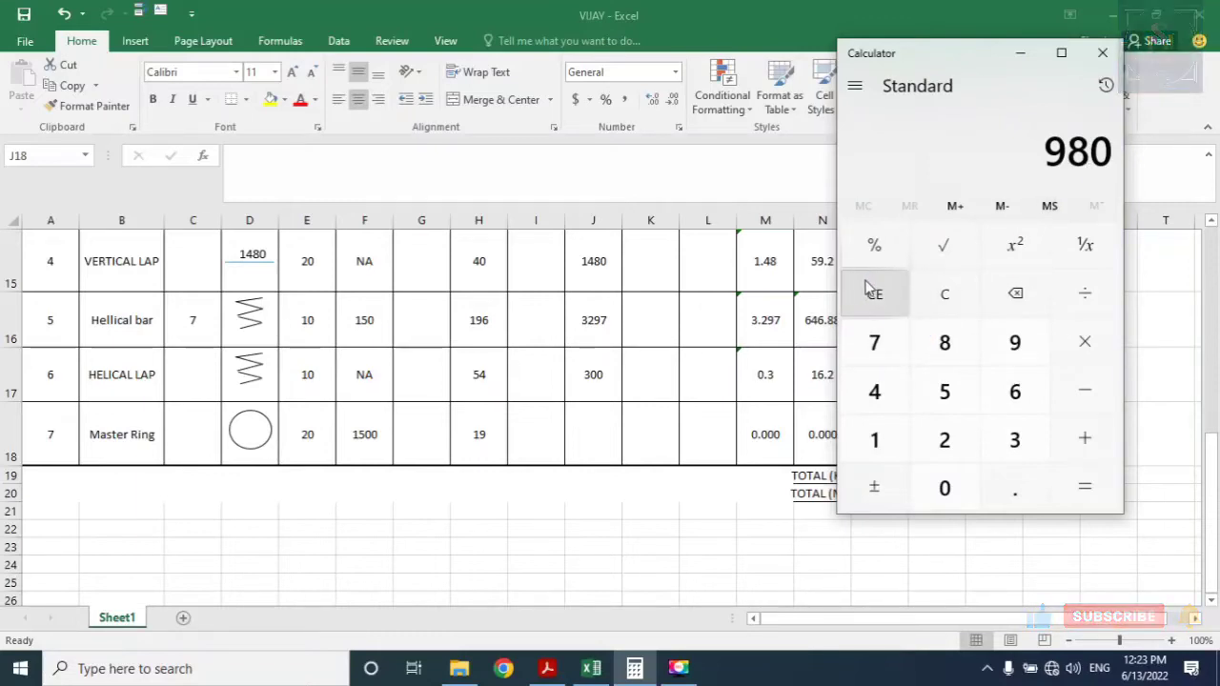
# Clear Calculator and enter the ring diameter as 0.980 m as the first factor of a multiplication
pyautogui.click(892, 299)
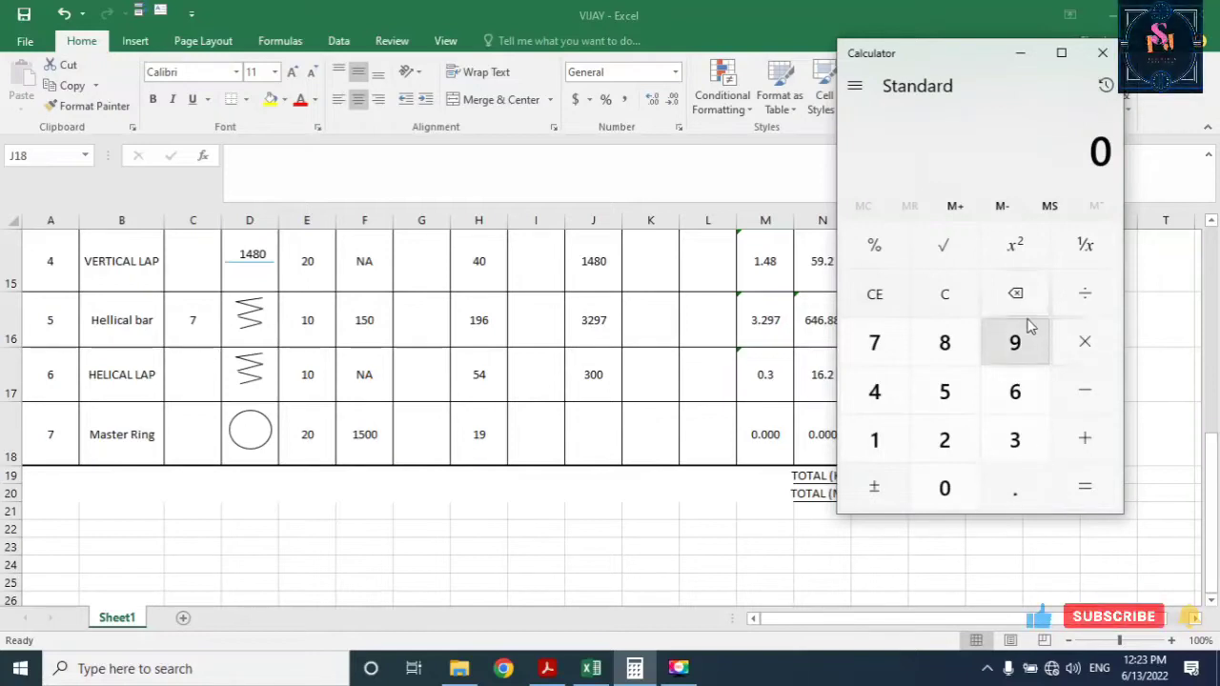
pyautogui.click(1018, 347)
pyautogui.click(877, 305)
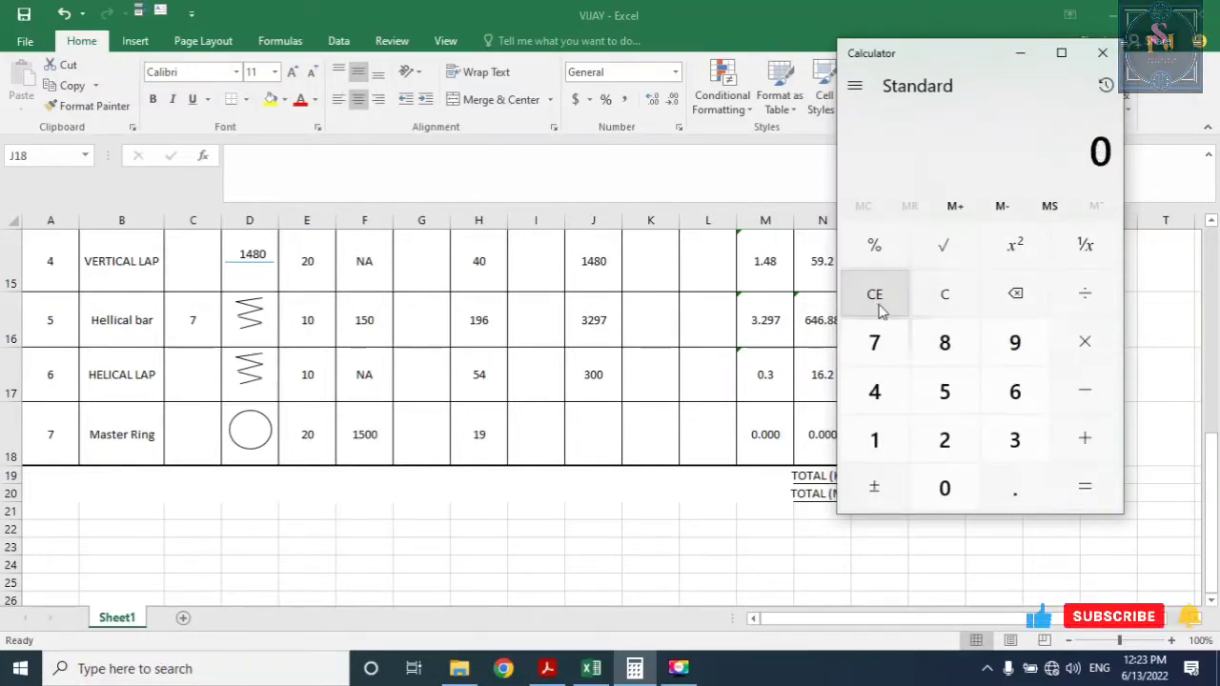
pyautogui.click(1014, 487)
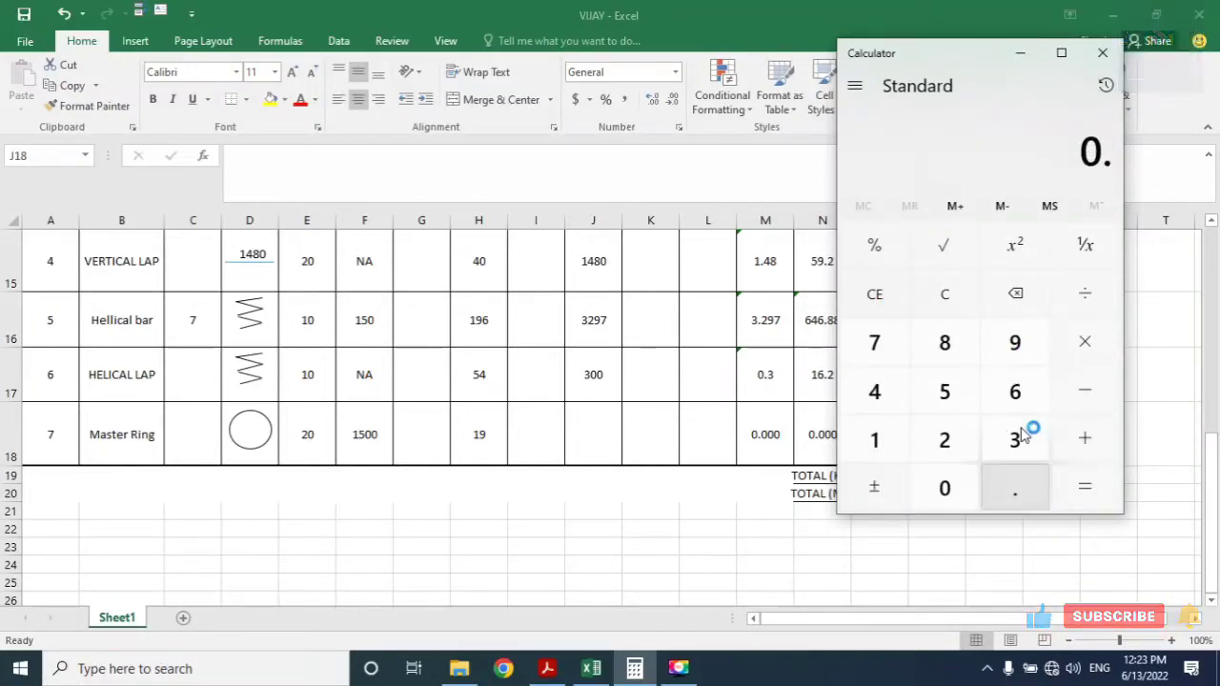
pyautogui.click(1015, 343)
pyautogui.click(945, 343)
pyautogui.click(945, 487)
pyautogui.click(1113, 345)
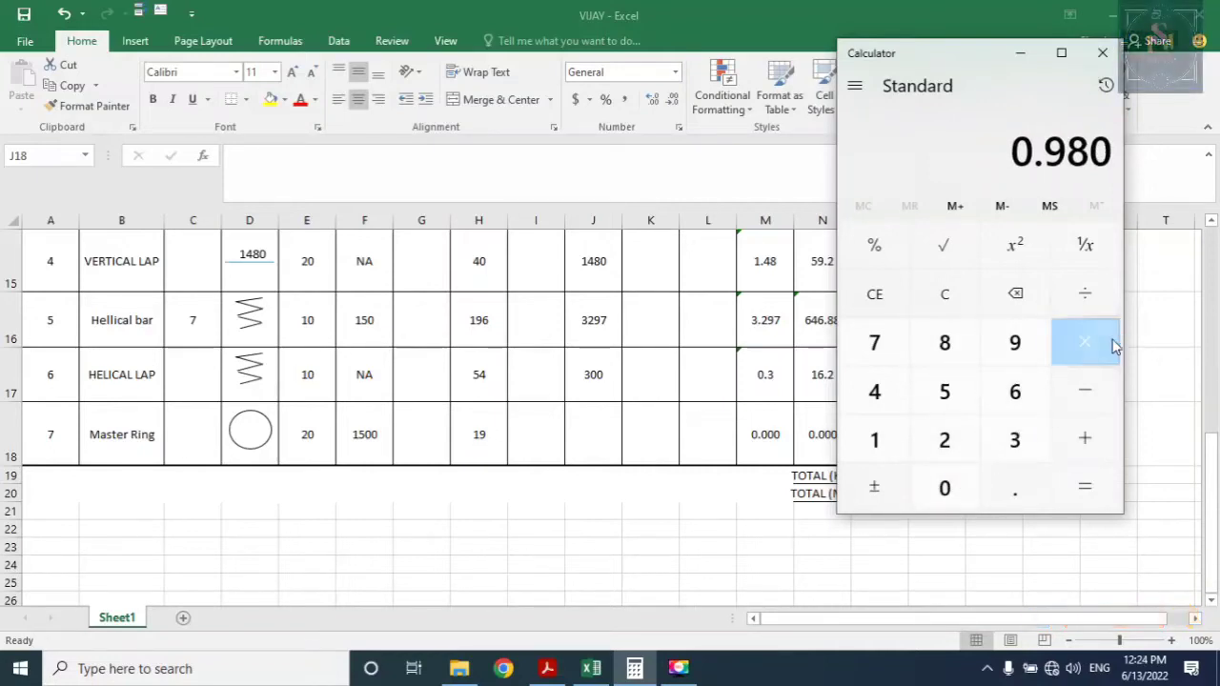
pyautogui.click(944, 487)
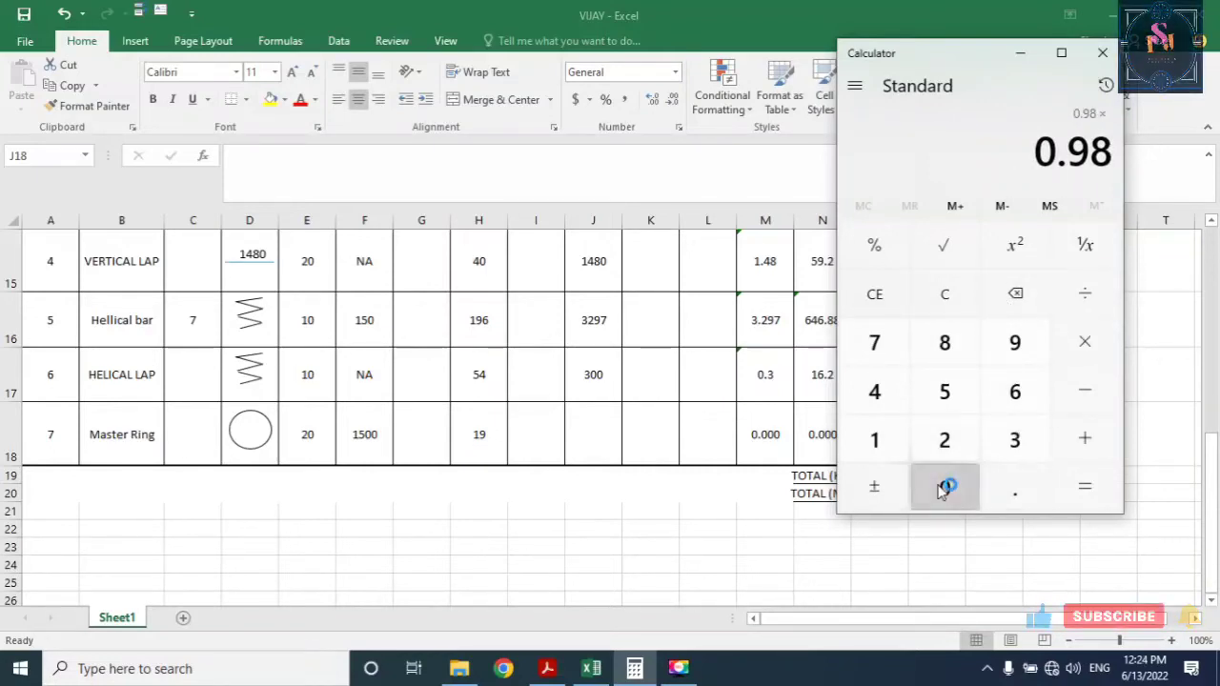
pyautogui.click(1014, 488)
pyautogui.click(1015, 355)
pyautogui.click(964, 353)
pyautogui.click(963, 486)
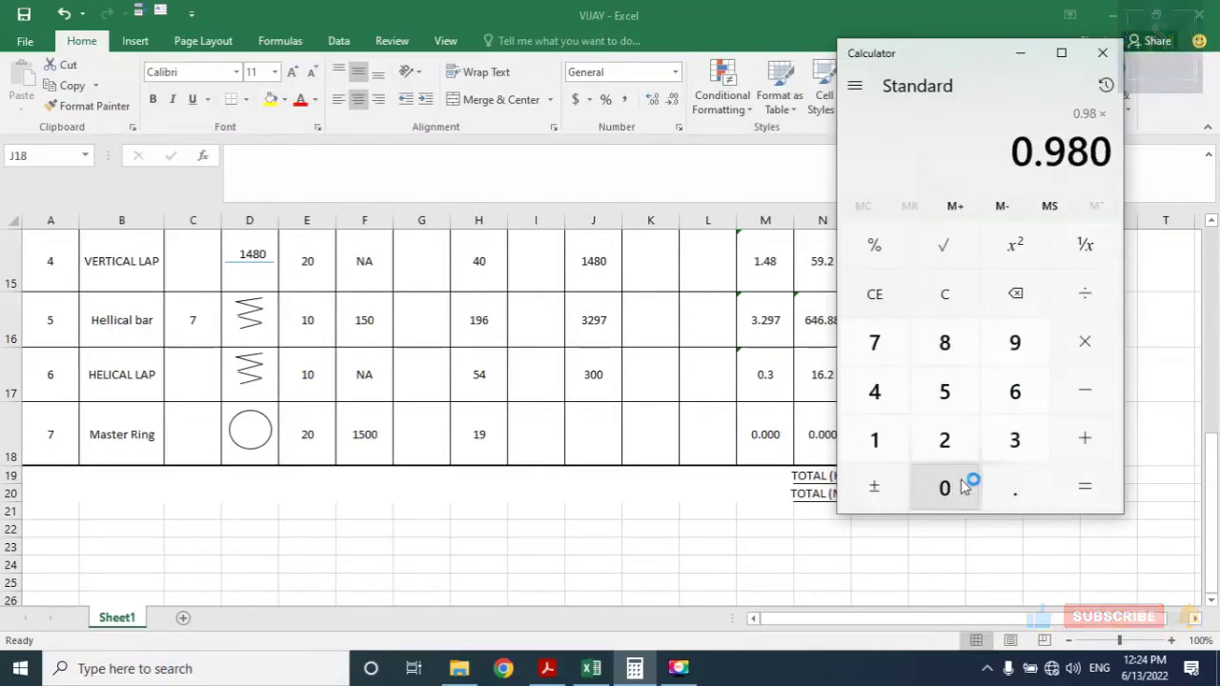
pyautogui.click(1068, 365)
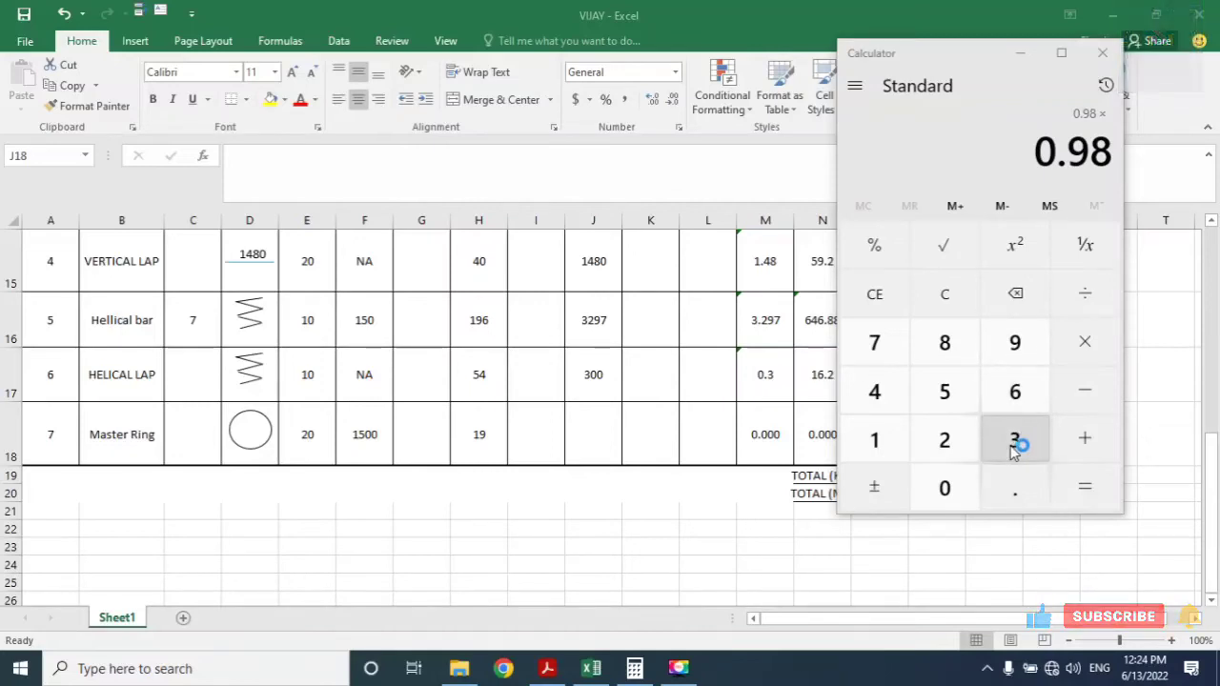
# Multiply the ring diameter by 3.14 to get the master ring's circumference
pyautogui.click(1015, 443)
pyautogui.click(870, 441)
pyautogui.click(875, 390)
pyautogui.click(1087, 488)
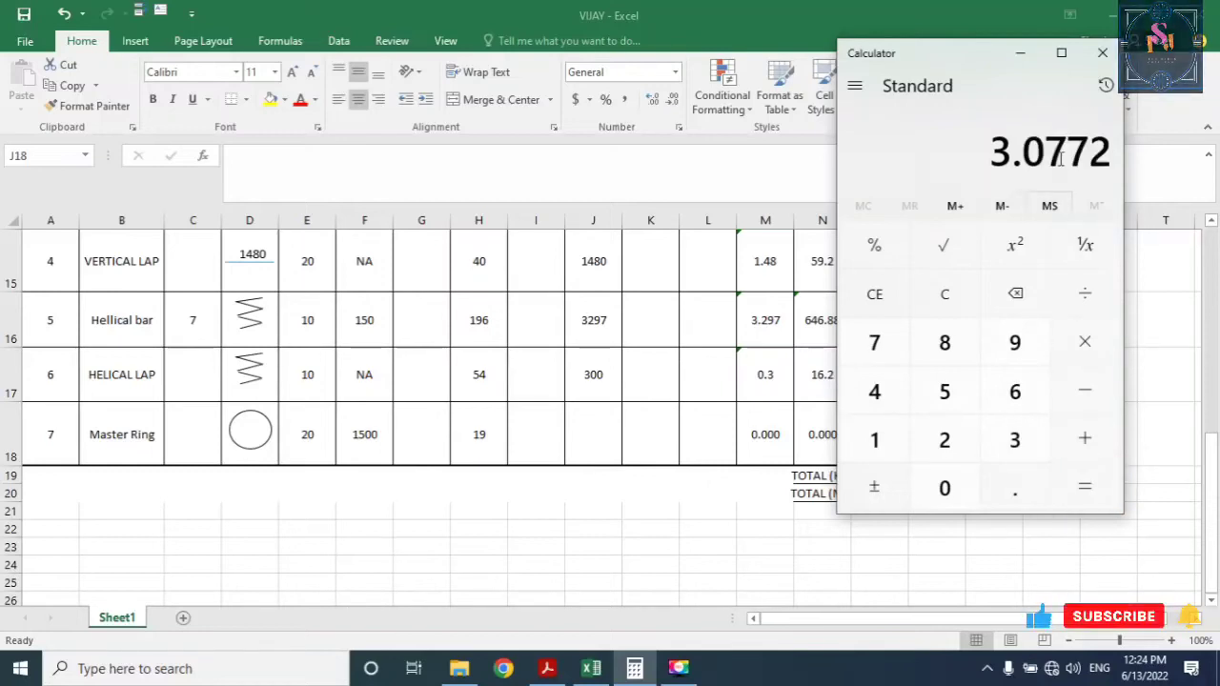
# Return to the Excel schedule and set the master ring's cut length in cell J18 to 3.077
pyautogui.click(592, 430)
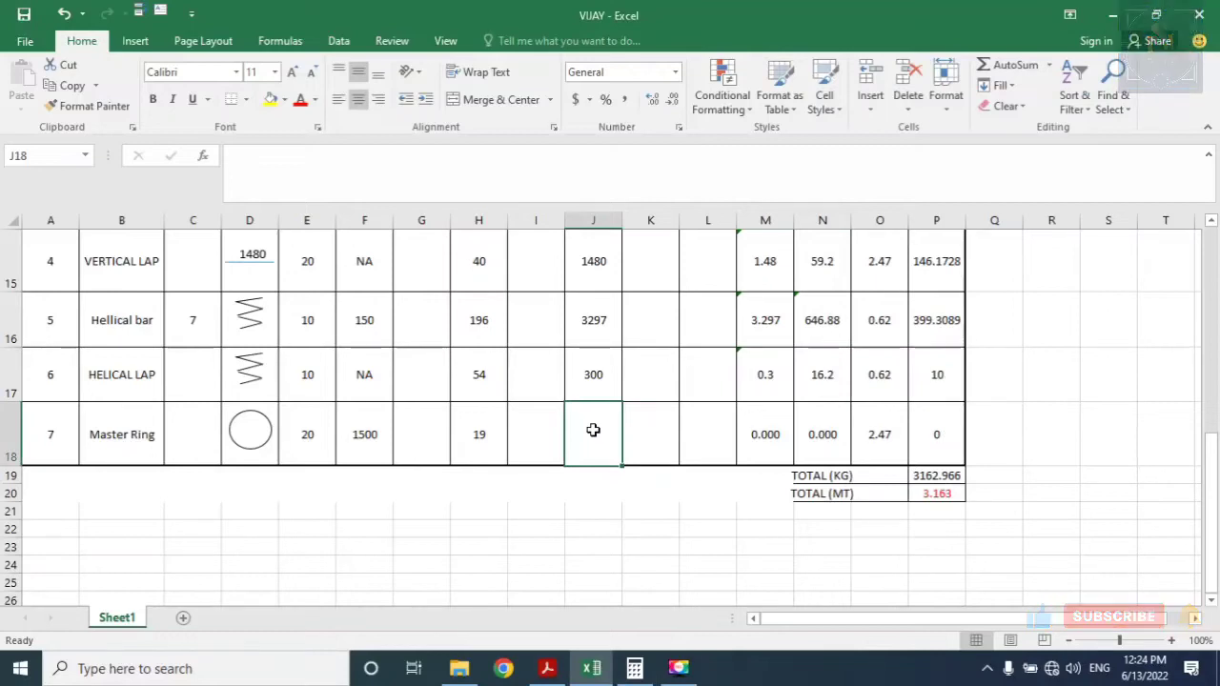
pyautogui.write('3')
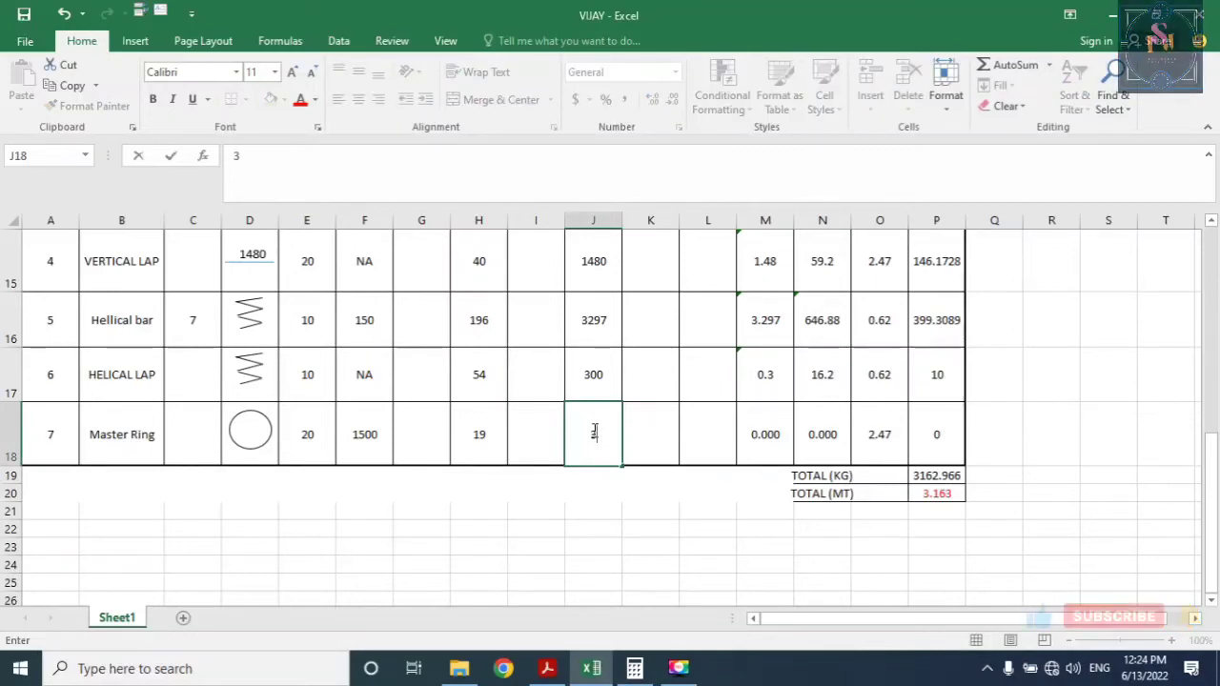
pyautogui.write('.077')
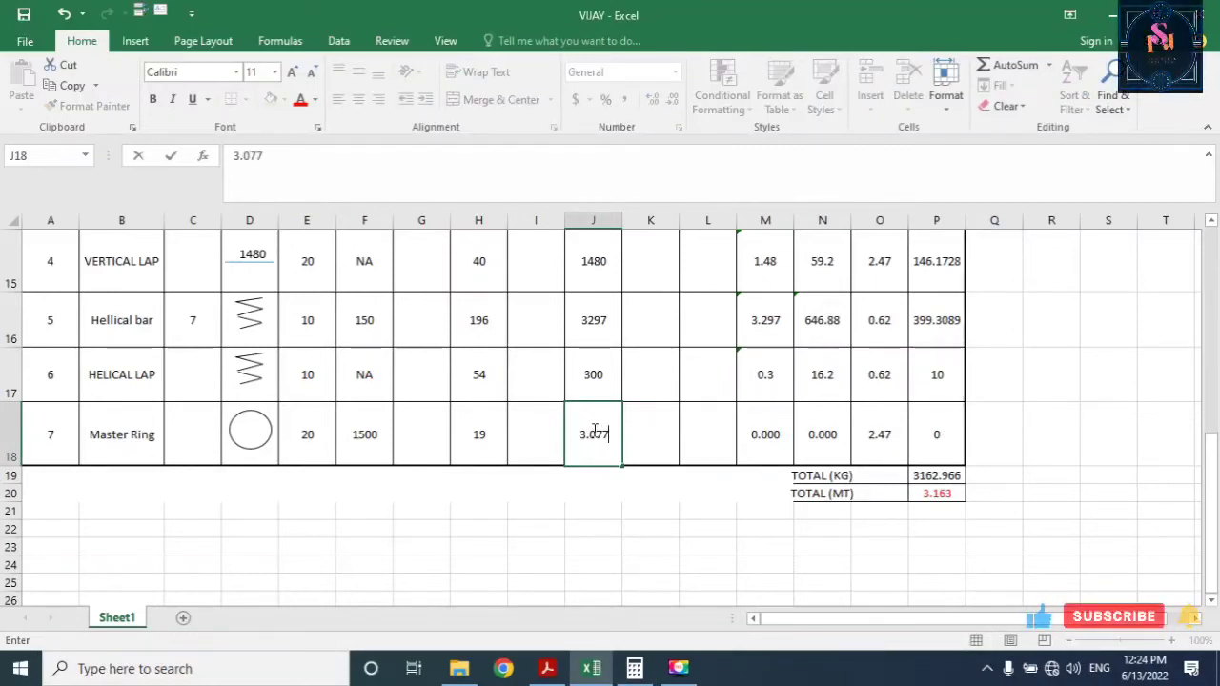
pyautogui.click(646, 522)
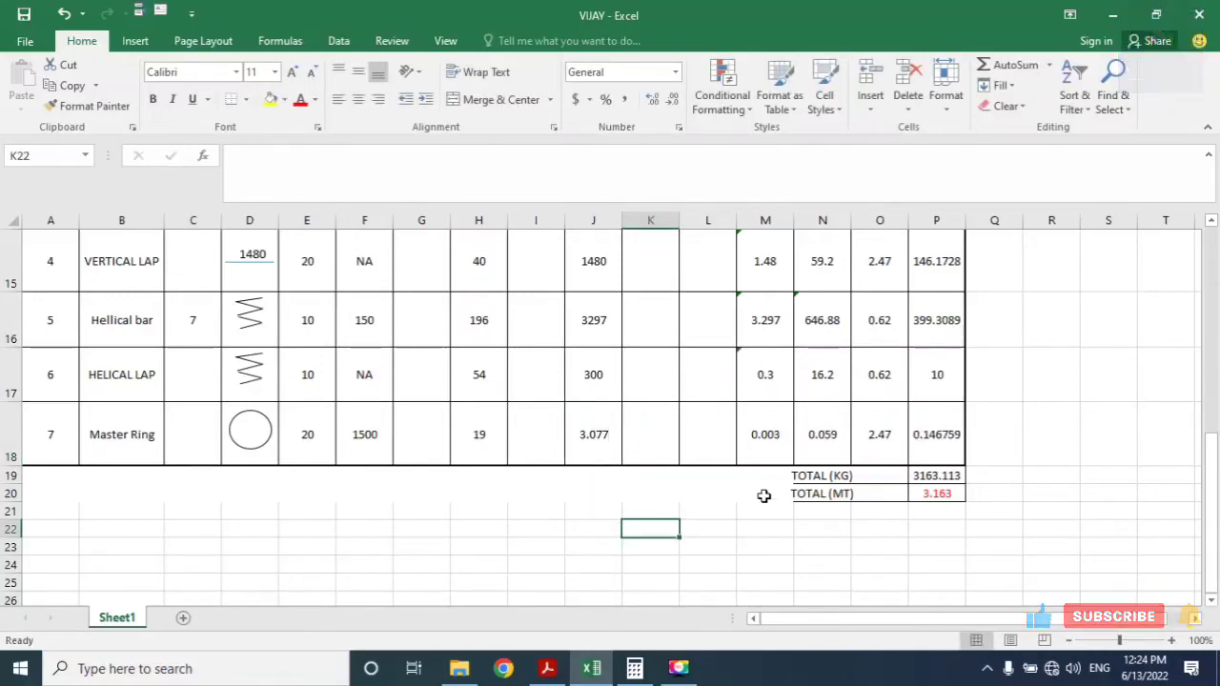
# Review the completed bar bending schedule from the project header through all bar rows to the total weights
pyautogui.scroll(5, 611, 447)
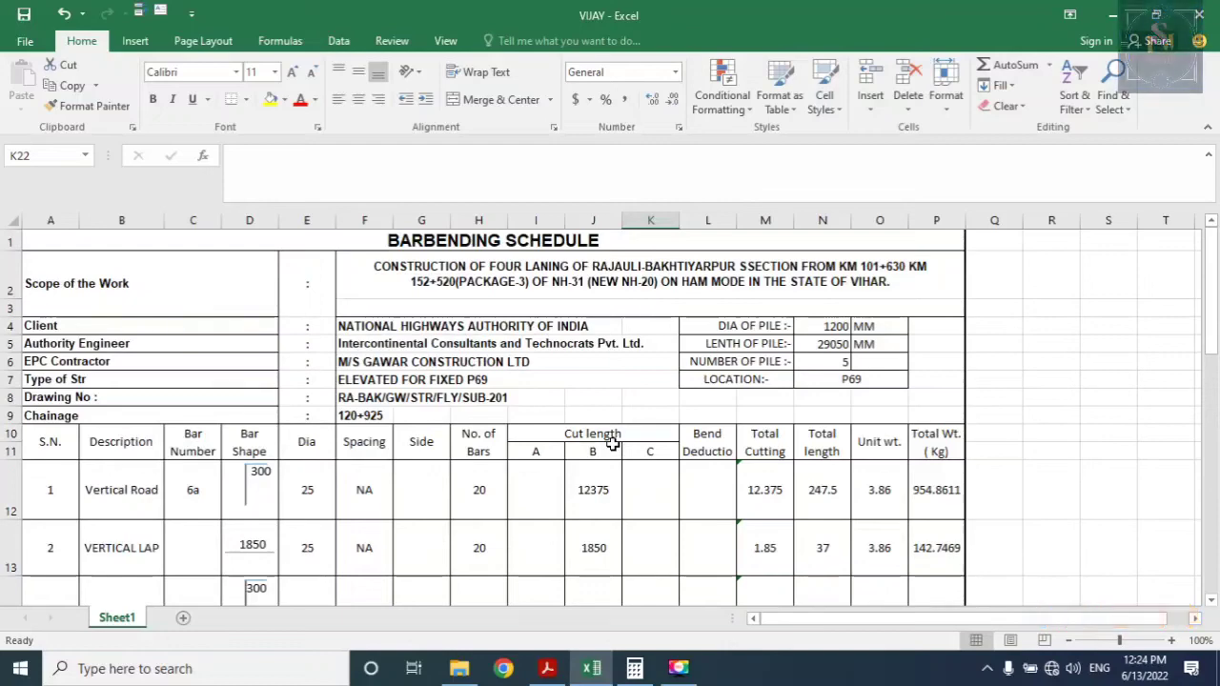
pyautogui.scroll(-9, 549, 296)
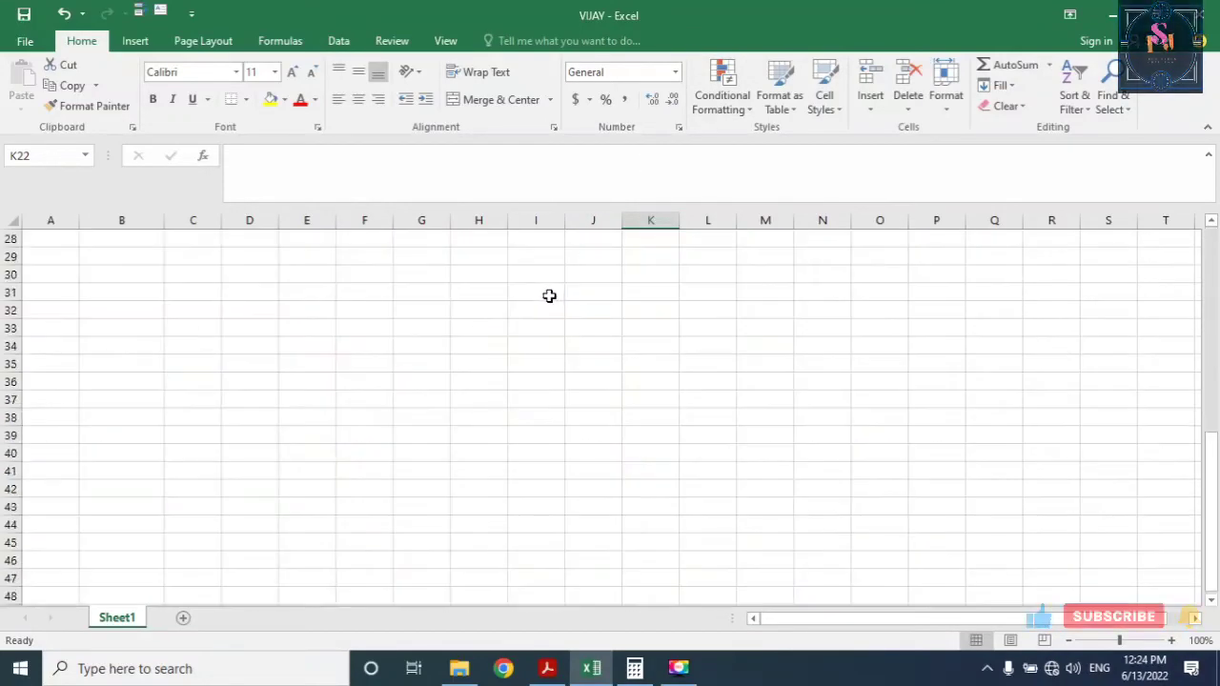
pyautogui.scroll(5, 614, 248)
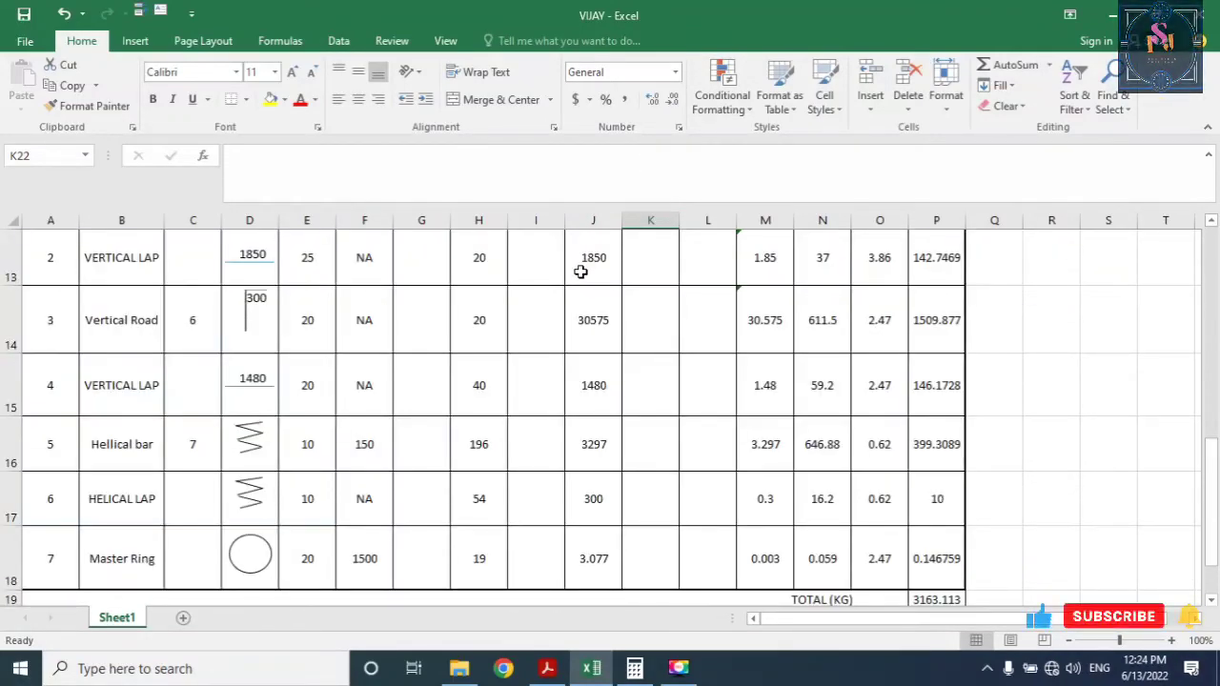
pyautogui.scroll(4, 572, 277)
pyautogui.scroll(-5, 429, 319)
pyautogui.scroll(-1, 430, 320)
pyautogui.scroll(5, 428, 316)
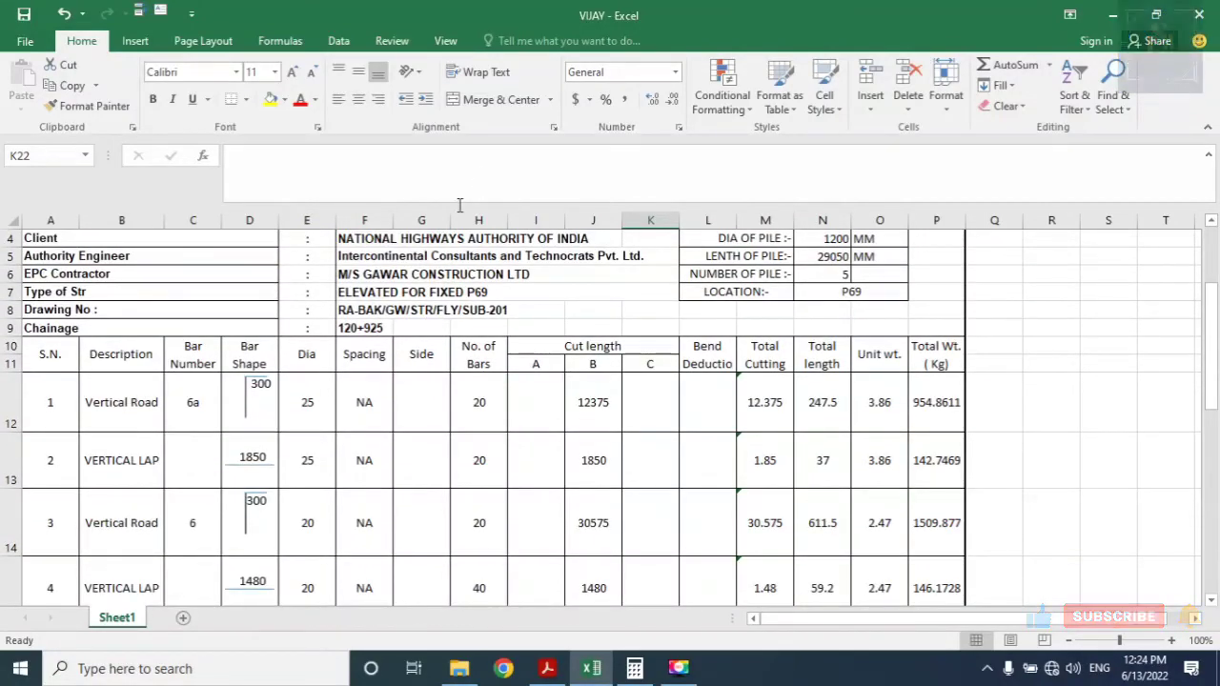
pyautogui.scroll(-5, 412, 256)
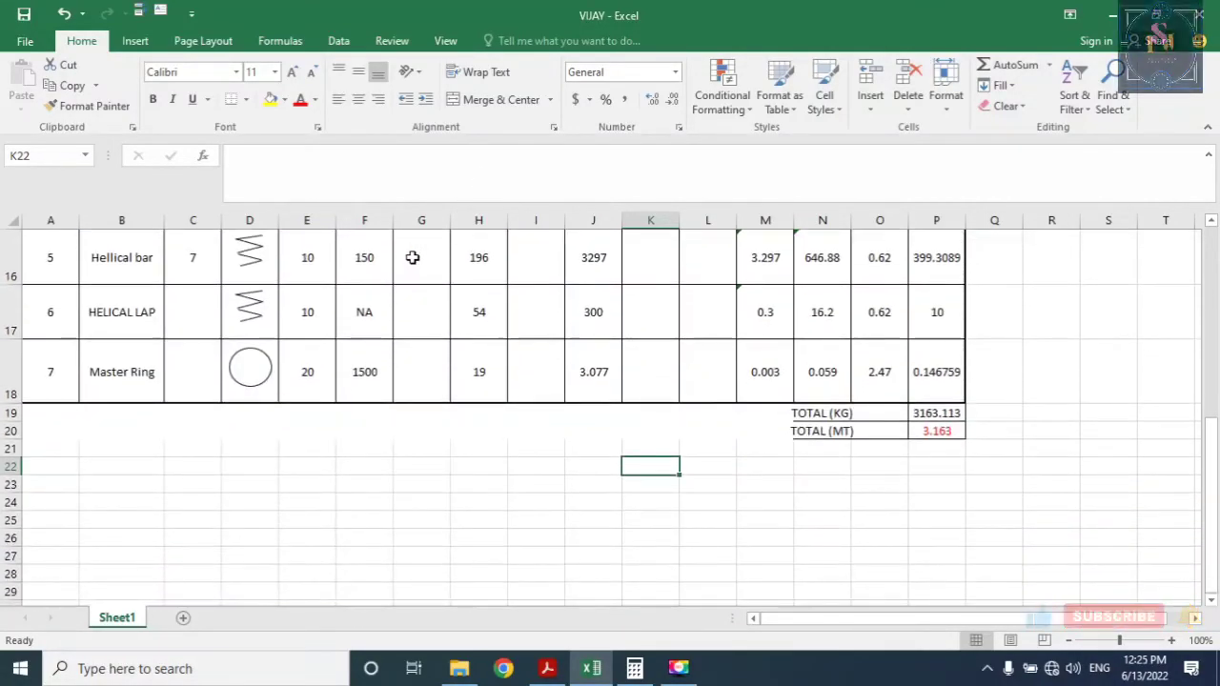
pyautogui.scroll(5, 412, 256)
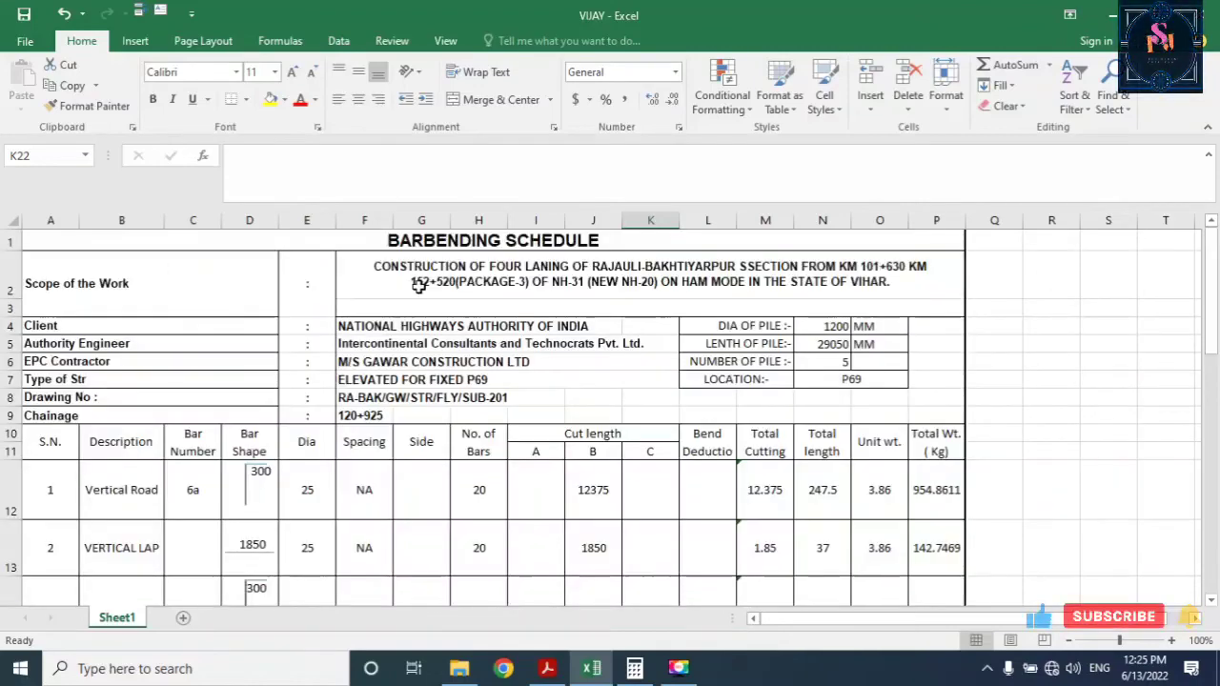
pyautogui.scroll(-5, 454, 322)
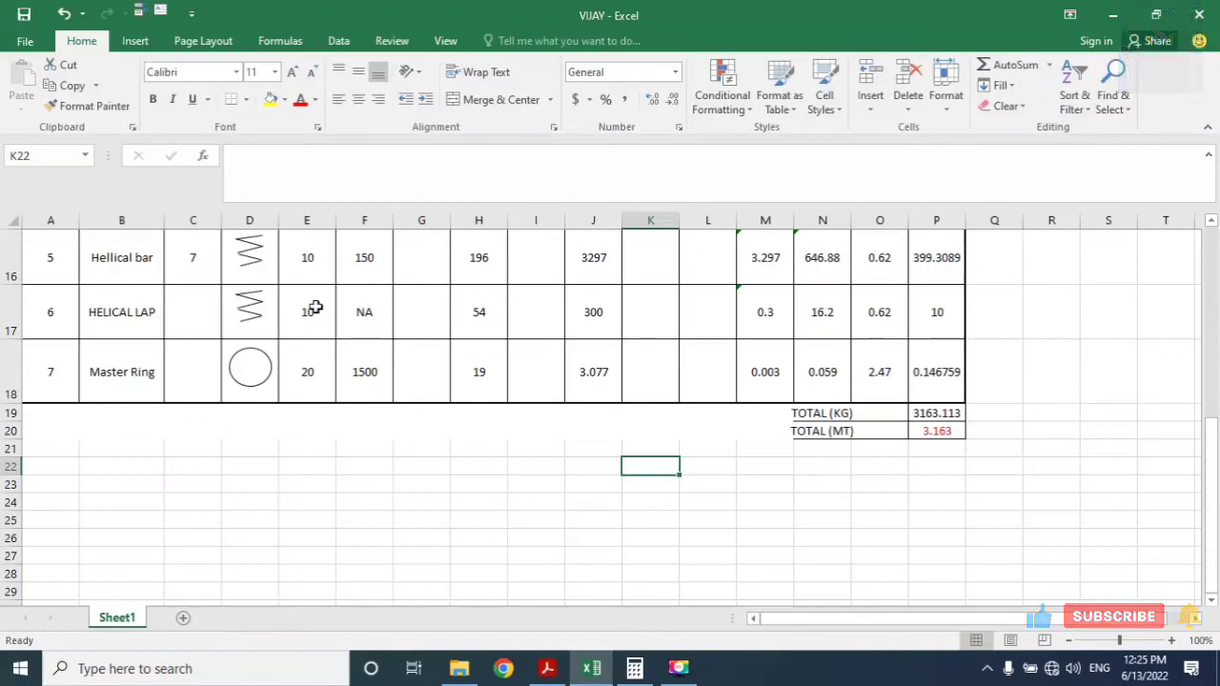
pyautogui.scroll(5, 314, 308)
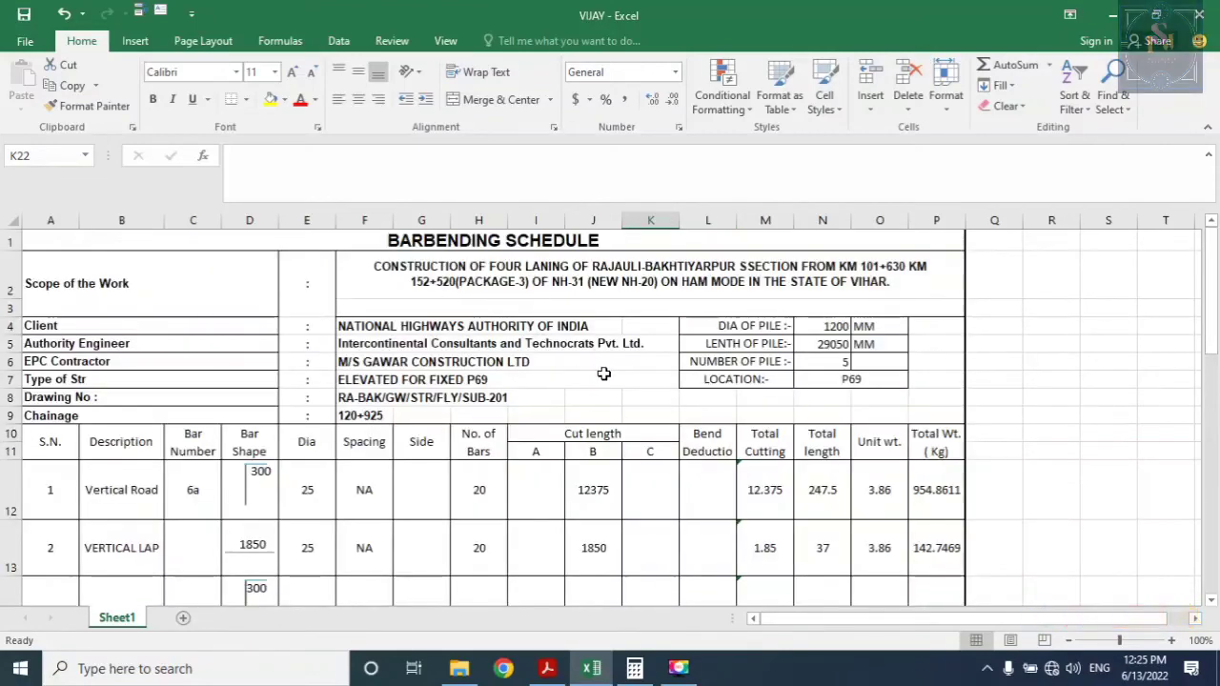